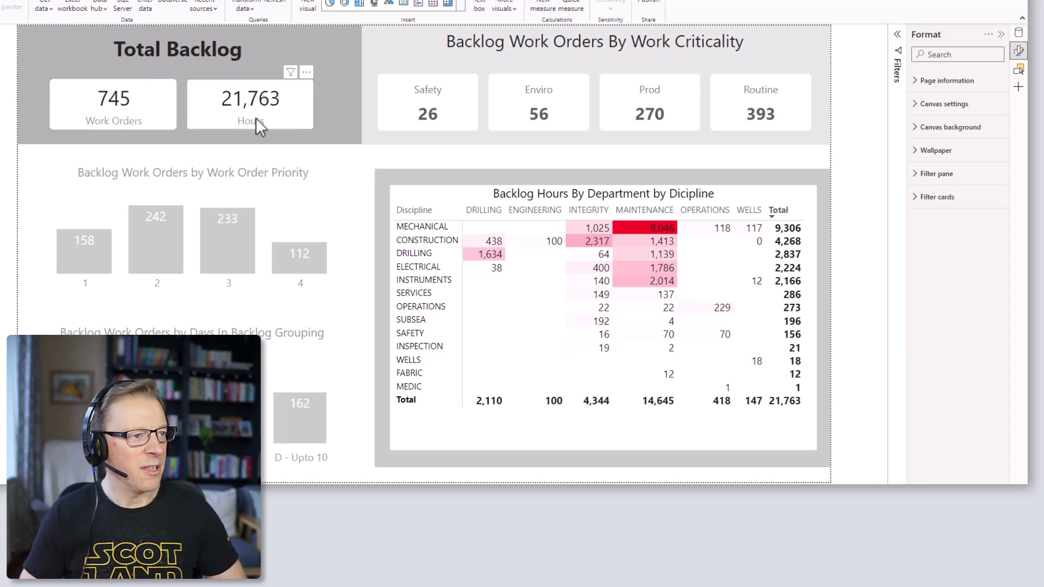
# Shift the existing Total Backlog cards down and place a Card (new) visual under the Total Backlog heading
pyautogui.click(215, 97)
pyautogui.moveTo(215, 95); pyautogui.dragTo(224, 161)
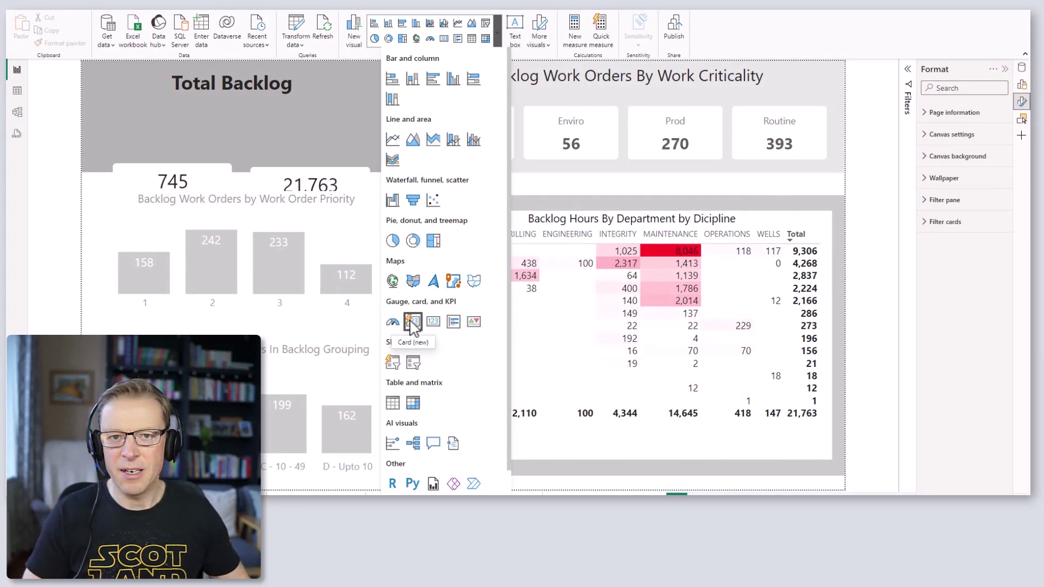
pyautogui.click(415, 324)
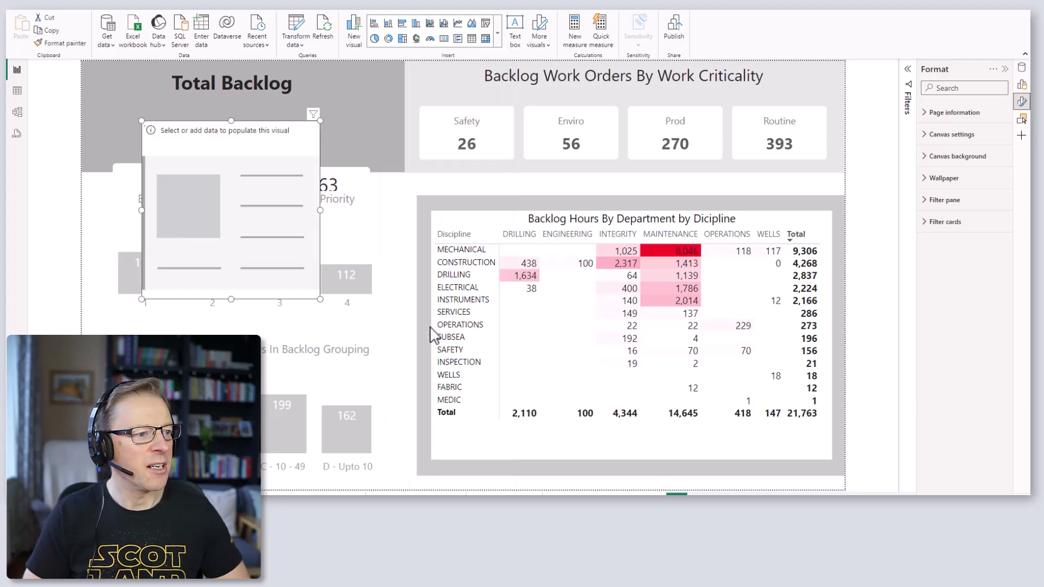
pyautogui.moveTo(228, 117); pyautogui.dragTo(198, 126)
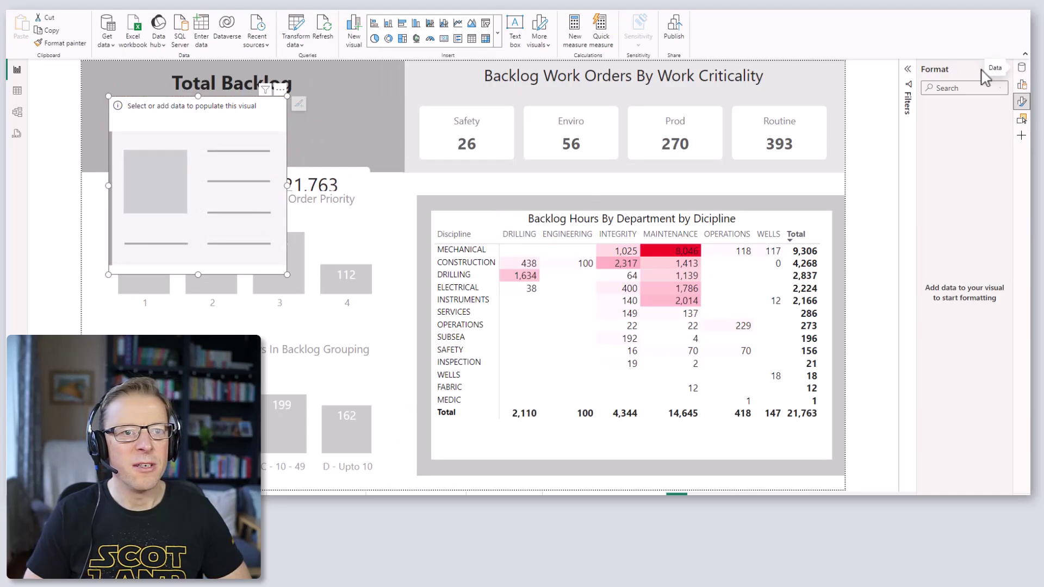
# Add the Backlog (Count) and Backlog (Hours) measures to the new card, making the visual wider and shorter
pyautogui.click(1022, 69)
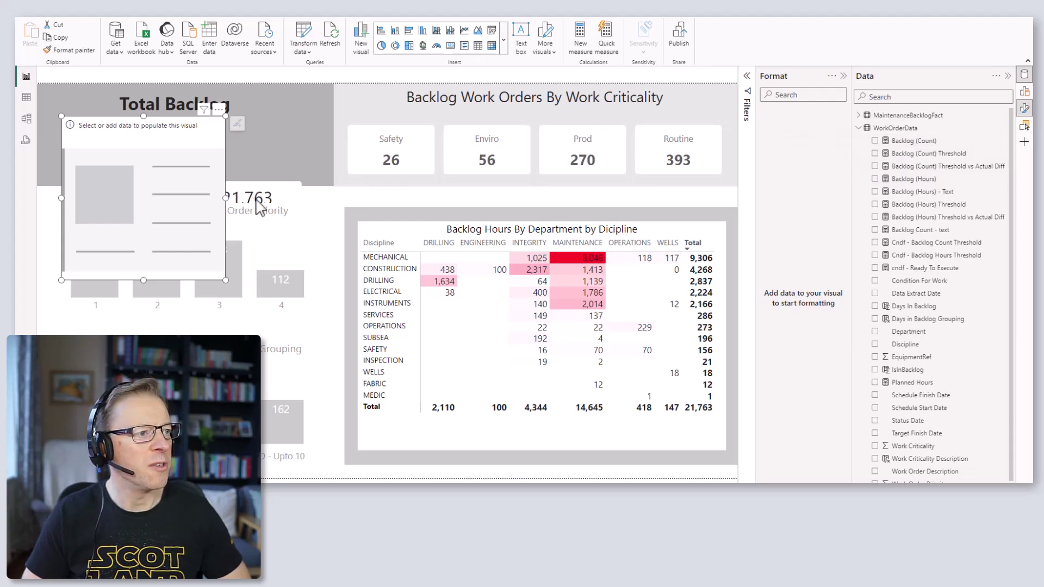
pyautogui.moveTo(260, 208); pyautogui.dragTo(322, 203)
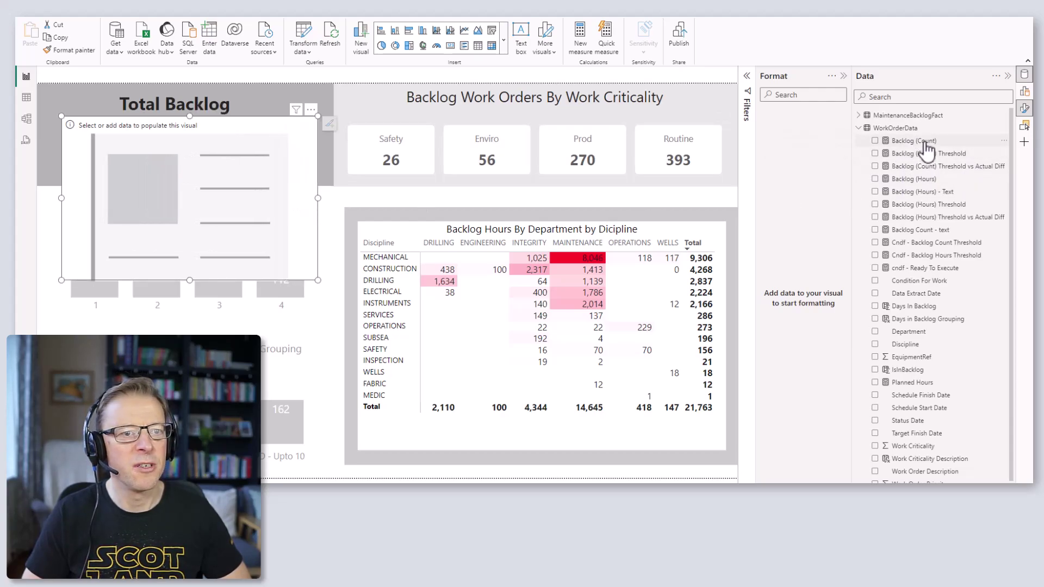
pyautogui.moveTo(925, 144); pyautogui.dragTo(208, 188)
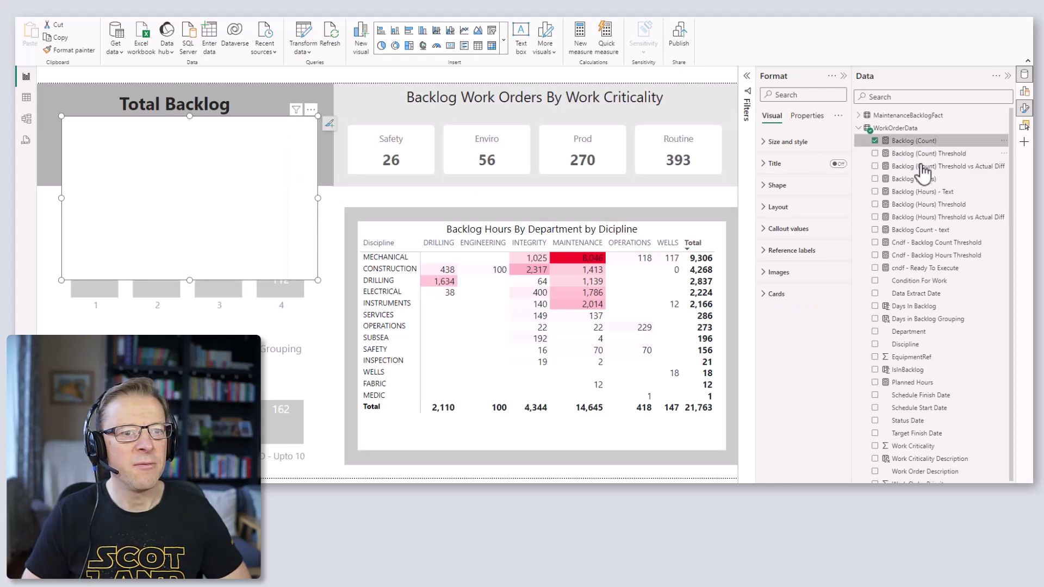
pyautogui.moveTo(925, 180); pyautogui.dragTo(327, 187)
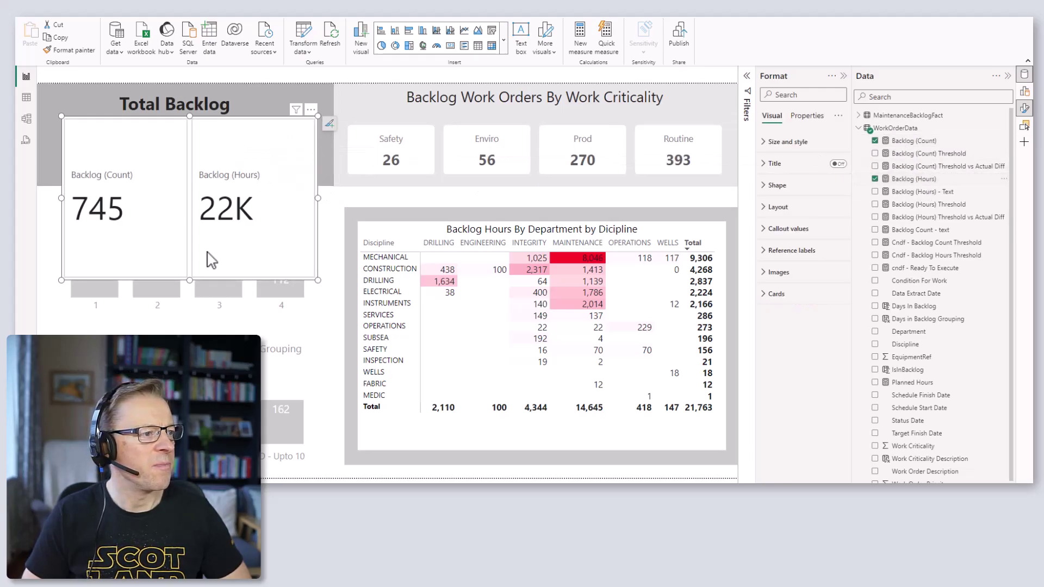
pyautogui.moveTo(188, 280); pyautogui.dragTo(189, 207)
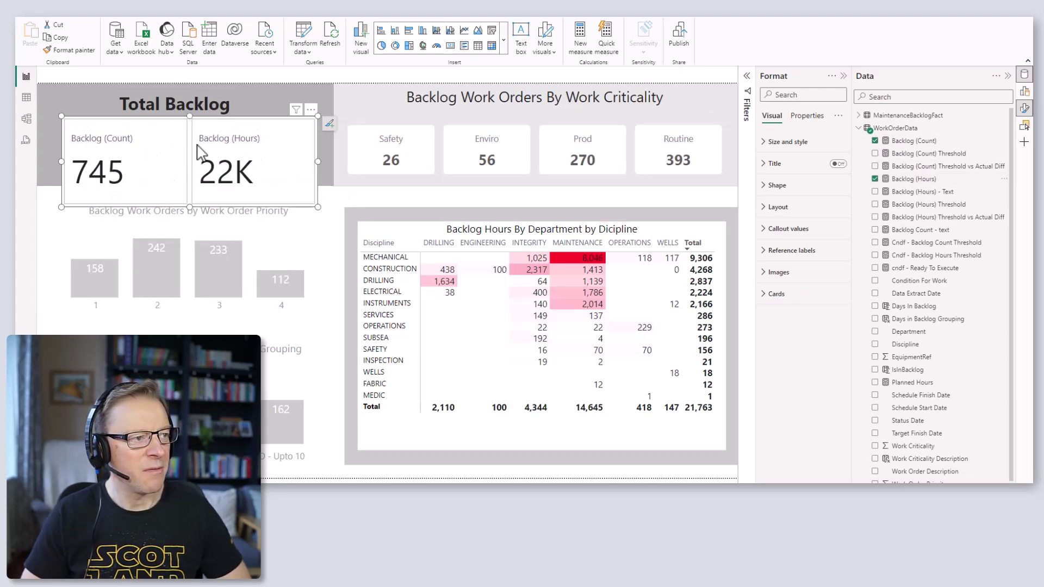
# Set the font size of the card's callout values to 22
pyautogui.click(1025, 75)
pyautogui.click(922, 228)
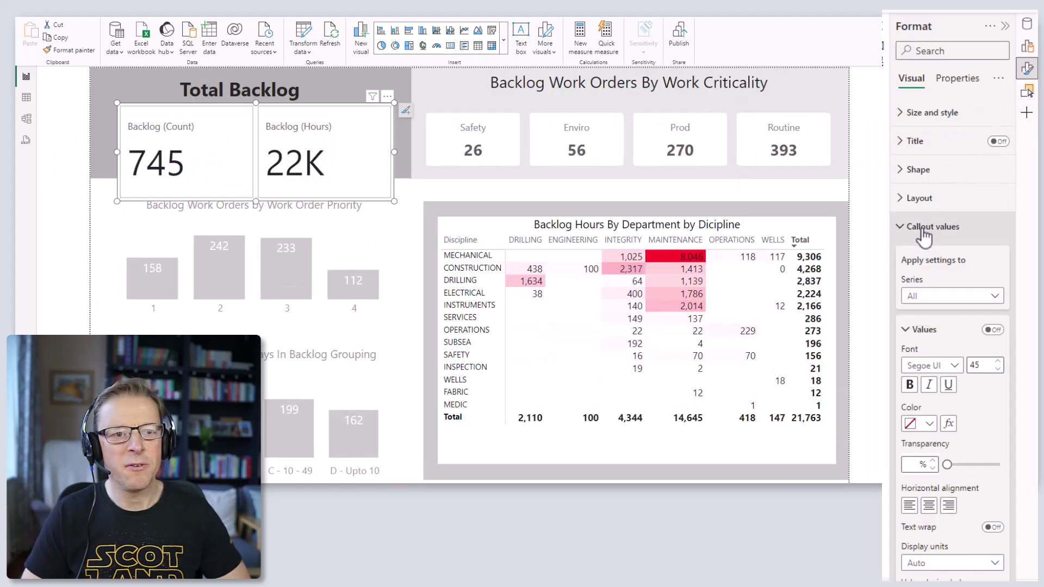
pyautogui.doubleClick(976, 366)
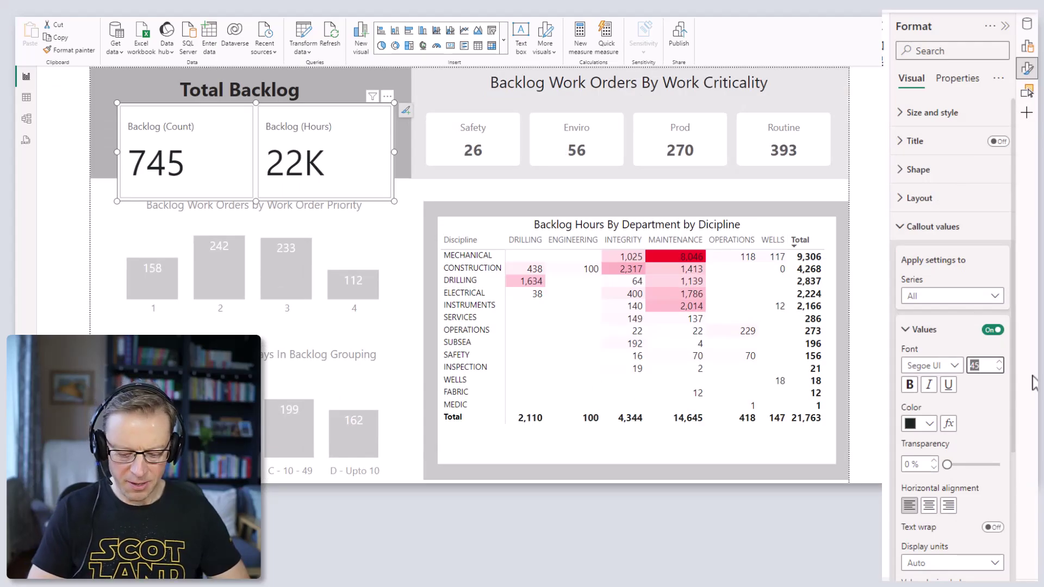
pyautogui.write('22')
pyautogui.press('Return')
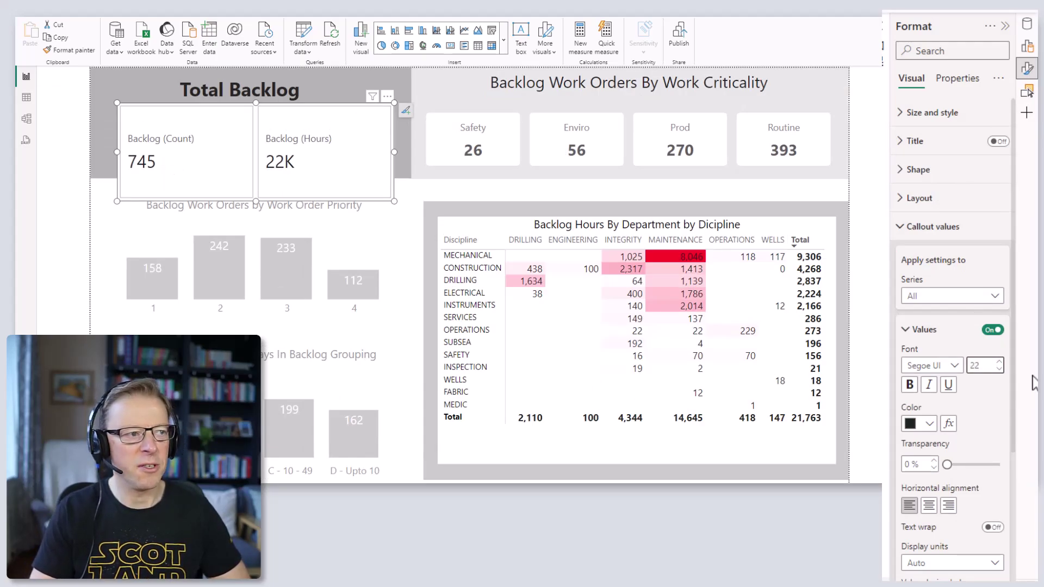
# Try Thousands as the callout values' display units, then set them to None
pyautogui.scroll(-3, 979, 414)
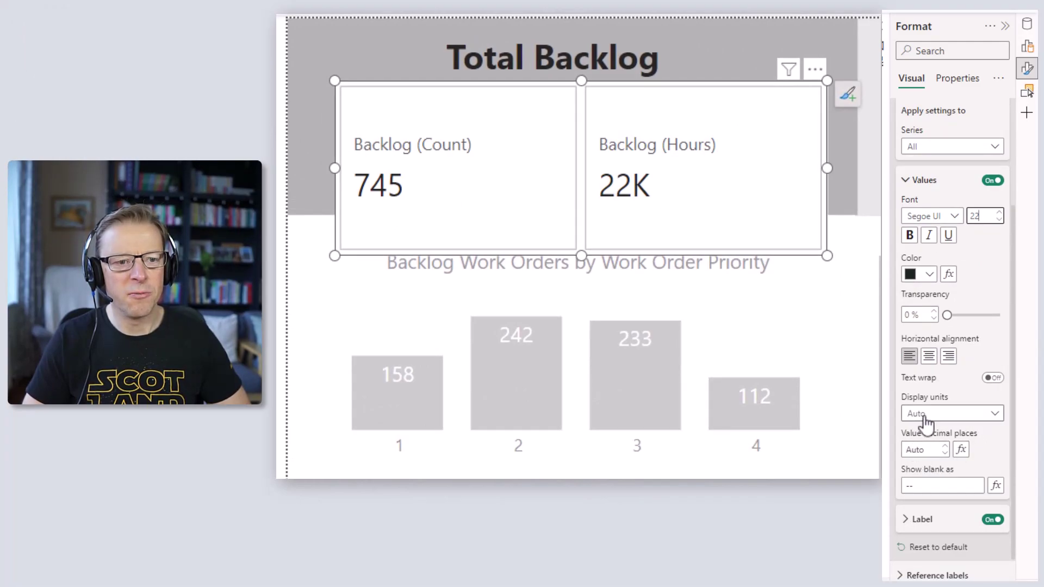
pyautogui.click(926, 418)
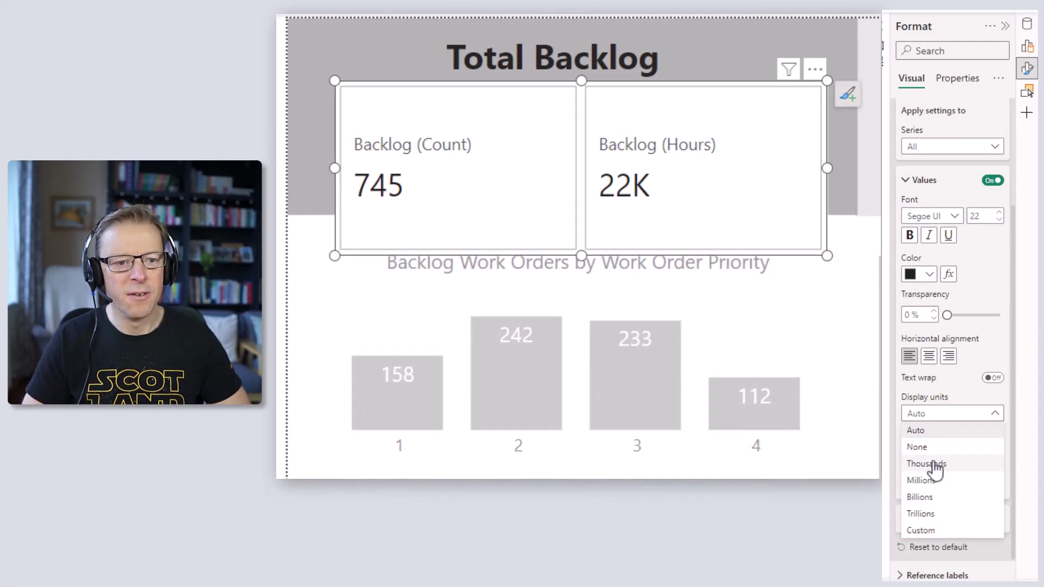
pyautogui.click(933, 465)
pyautogui.click(928, 417)
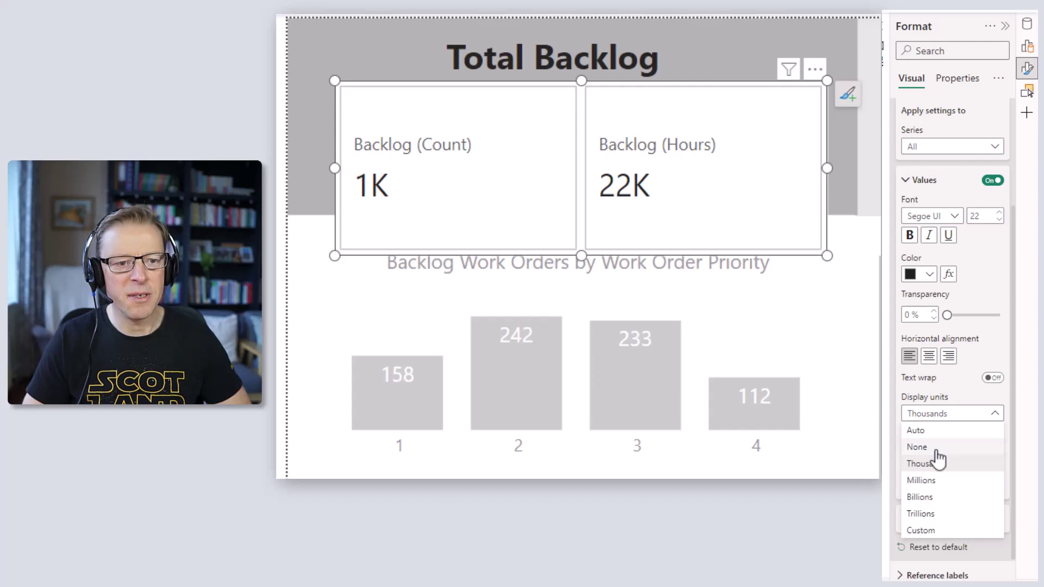
pyautogui.click(937, 450)
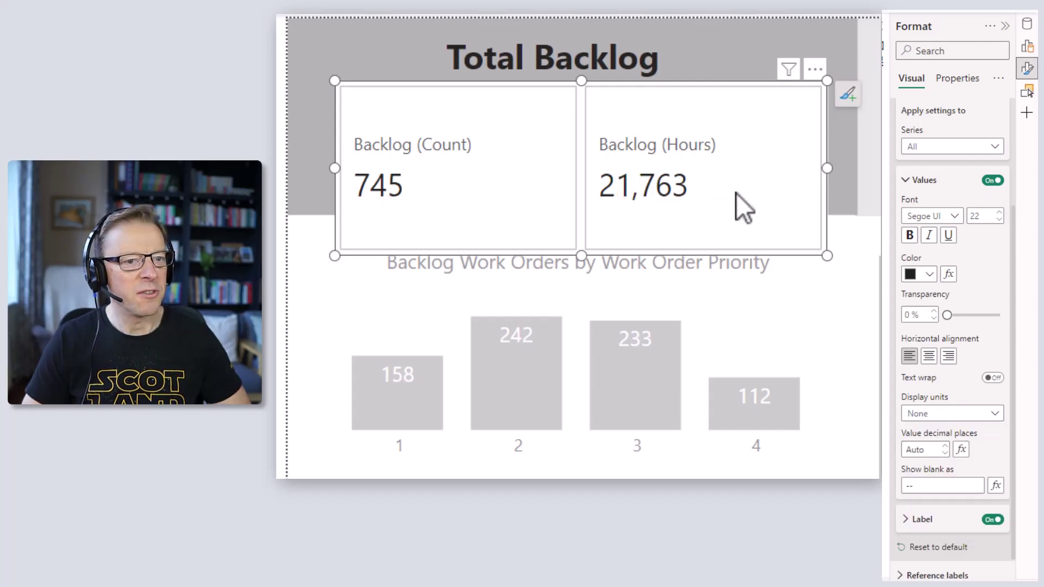
# Center the callout values horizontally and color them dark gray
pyautogui.click(931, 360)
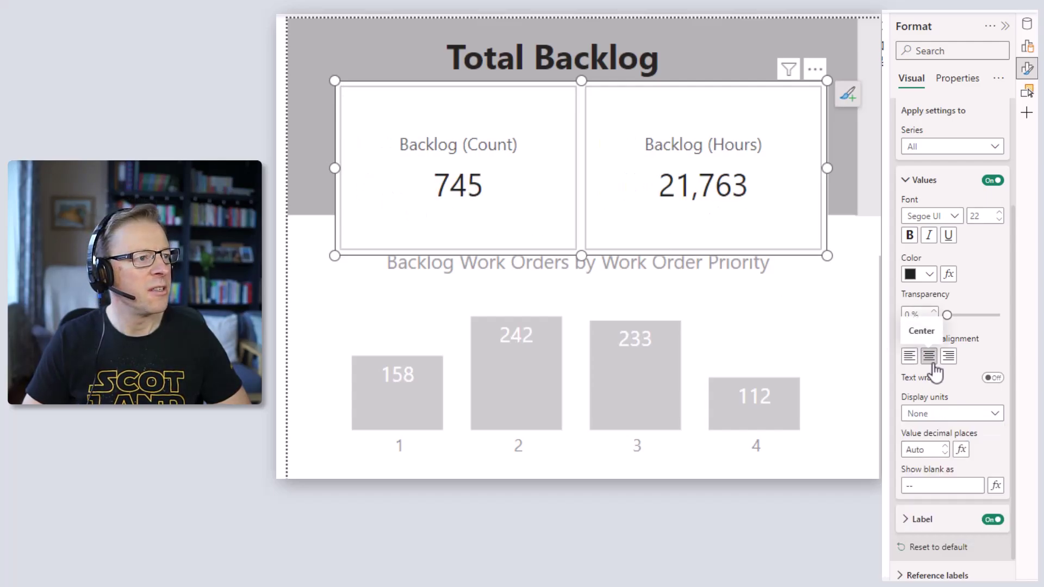
pyautogui.click(809, 275)
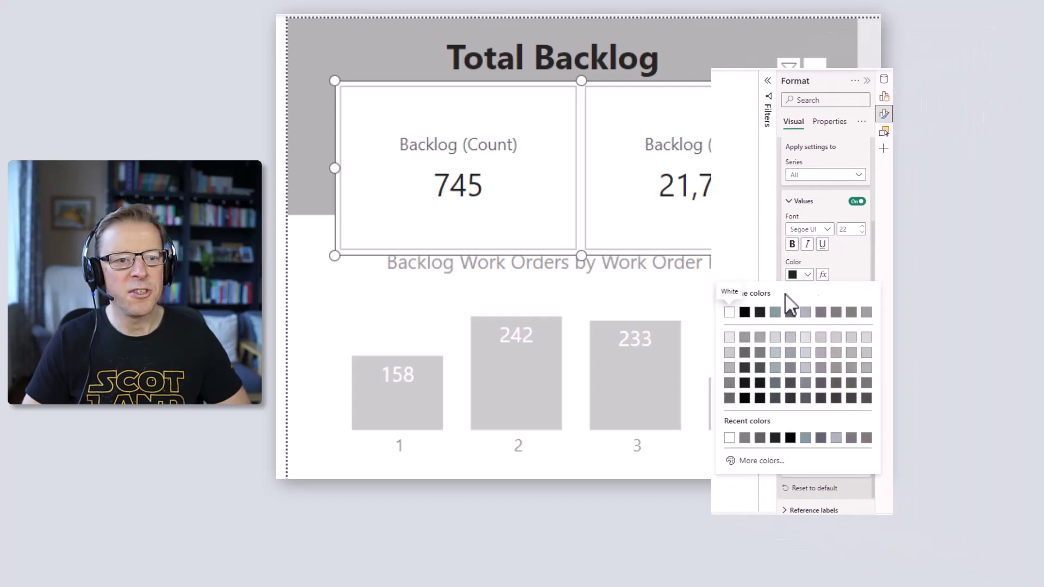
pyautogui.click(731, 400)
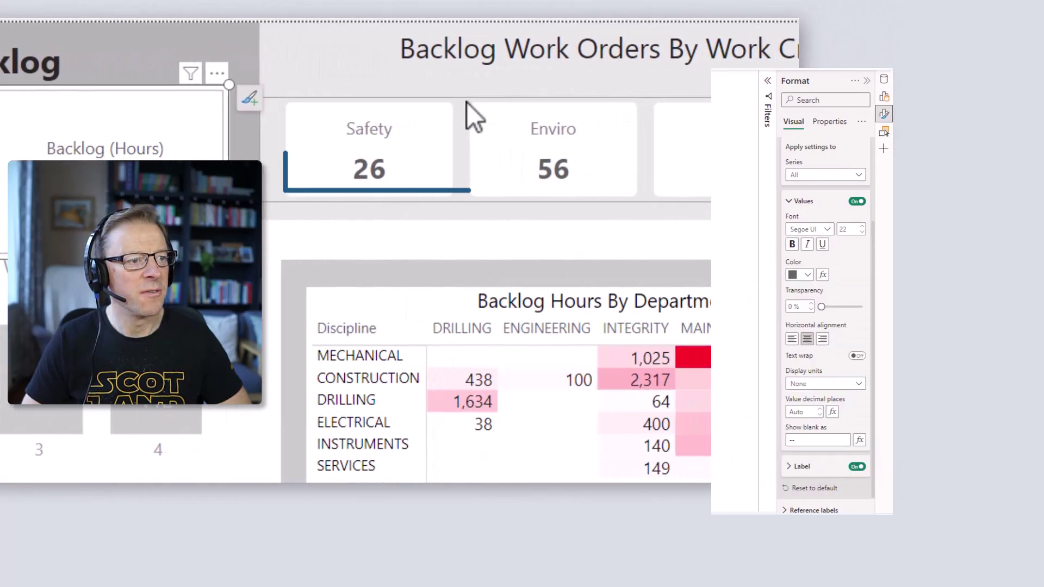
# Inspect the custom RGB color of the callout values in the Work Criticality cards
pyautogui.click(467, 102)
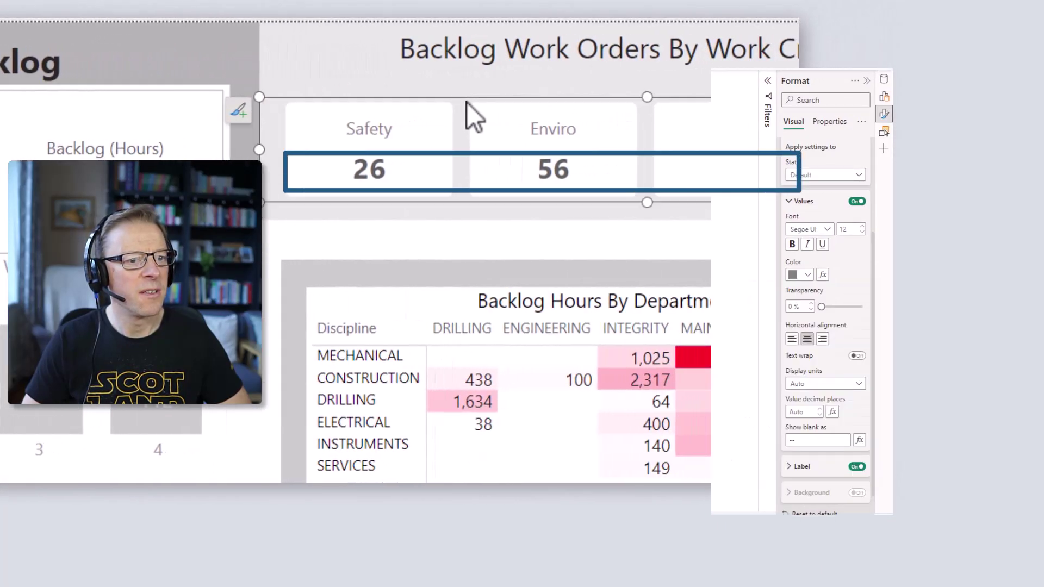
pyautogui.click(808, 276)
pyautogui.click(756, 461)
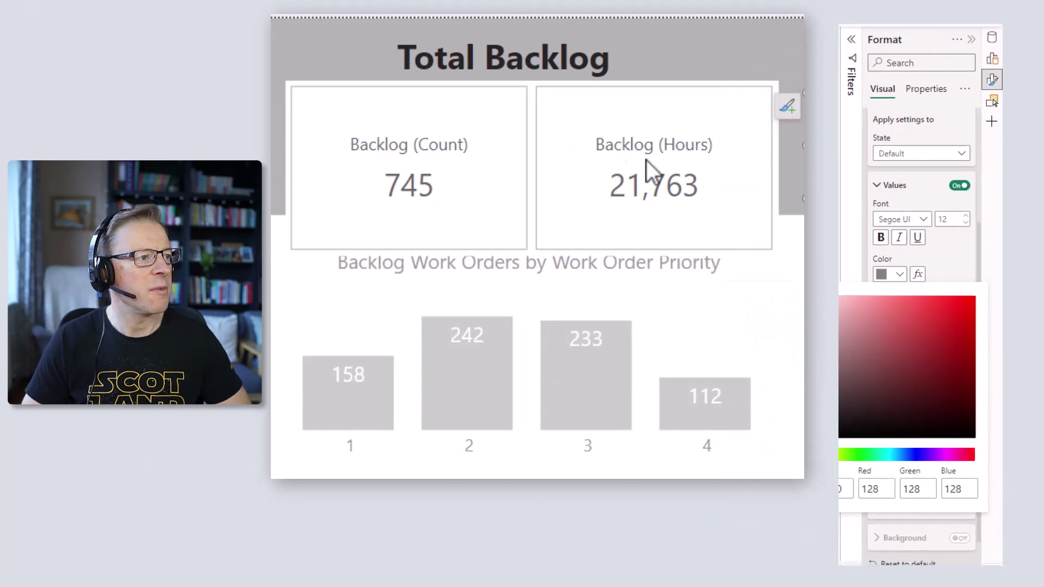
# Turn off the border of all cards in the new Total Backlog visual
pyautogui.click(492, 94)
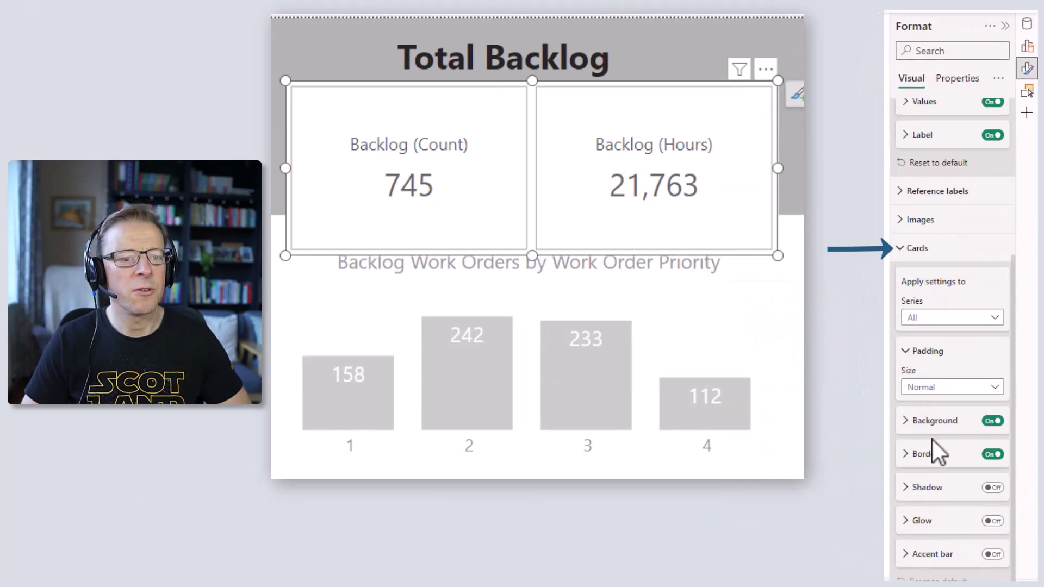
pyautogui.click(993, 454)
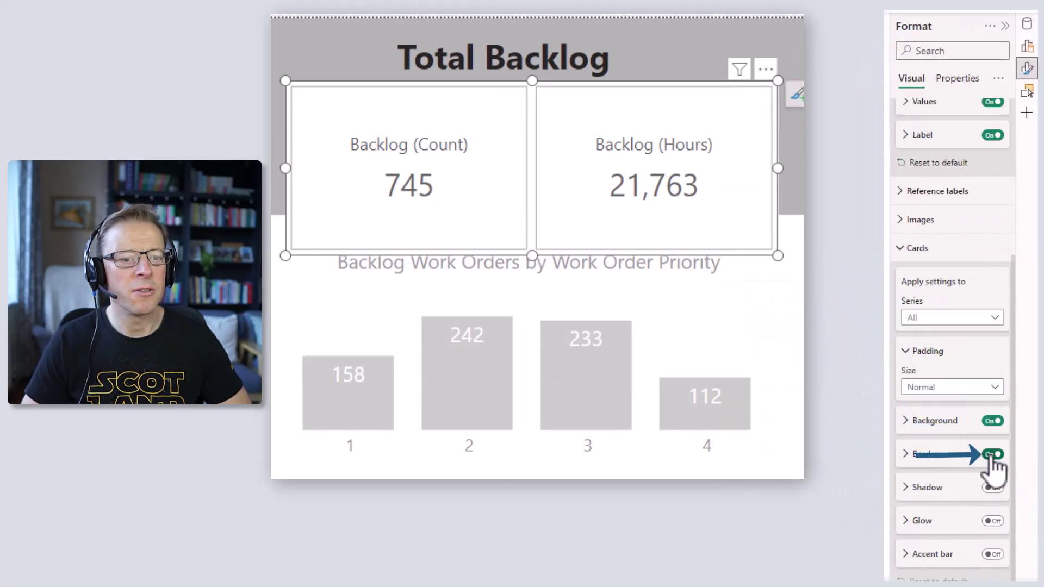
pyautogui.click(993, 455)
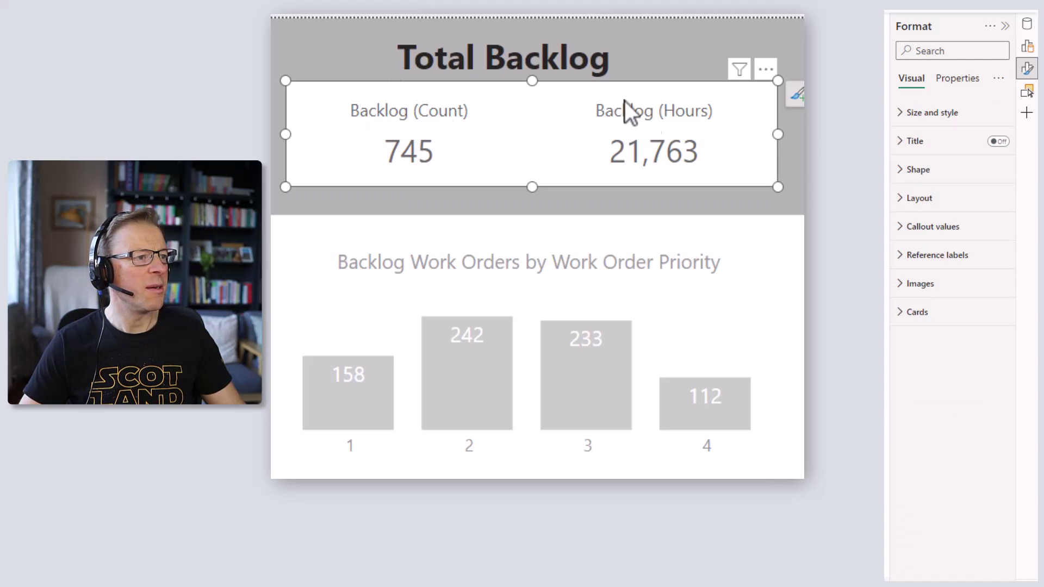
# Expand the label settings under the callout values of the new Total Backlog visual, keeping labels on
pyautogui.click(911, 226)
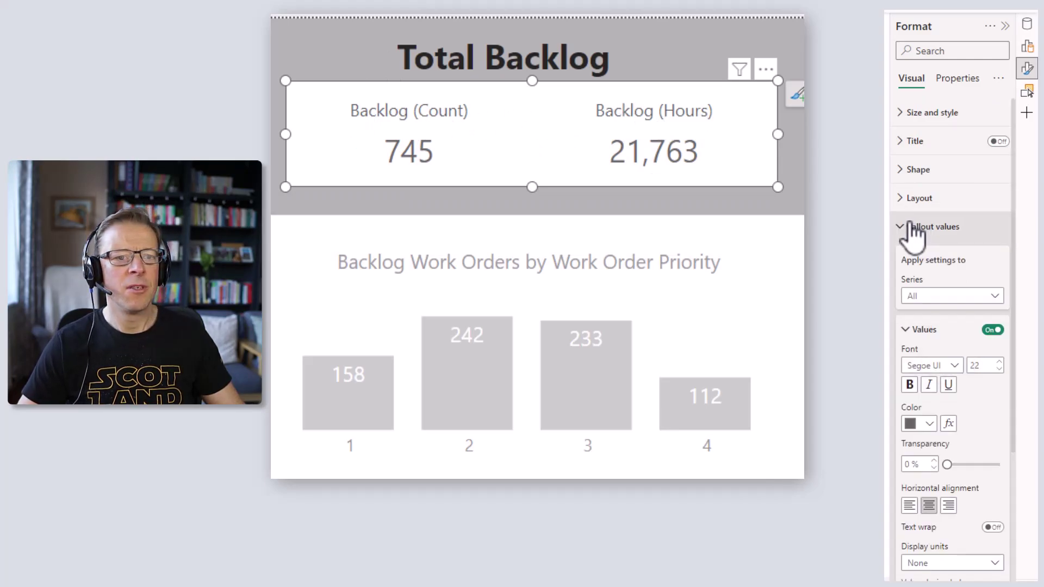
pyautogui.scroll(-2, 919, 231)
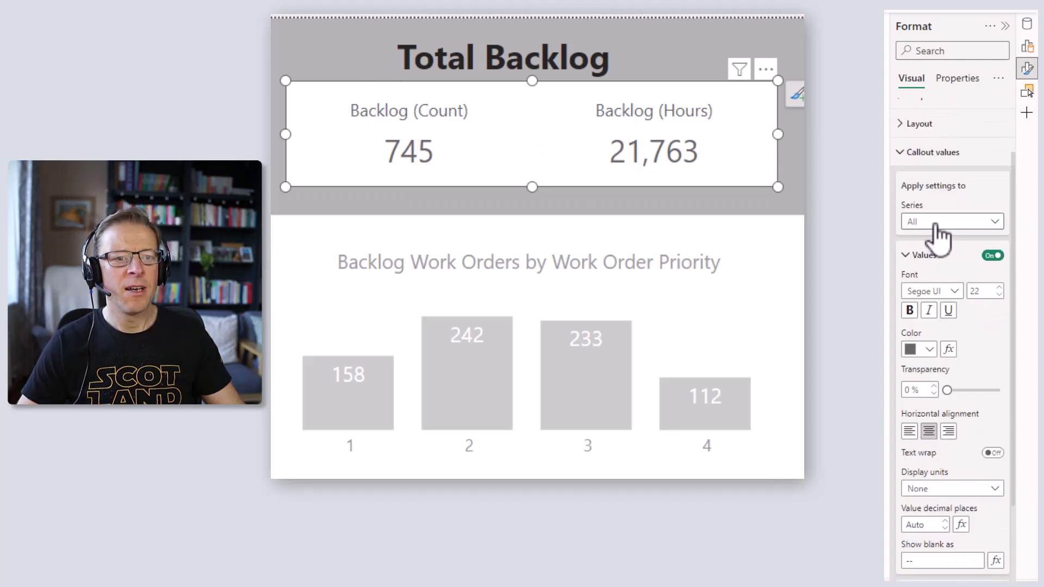
pyautogui.scroll(-1, 941, 237)
pyautogui.scroll(1, 945, 248)
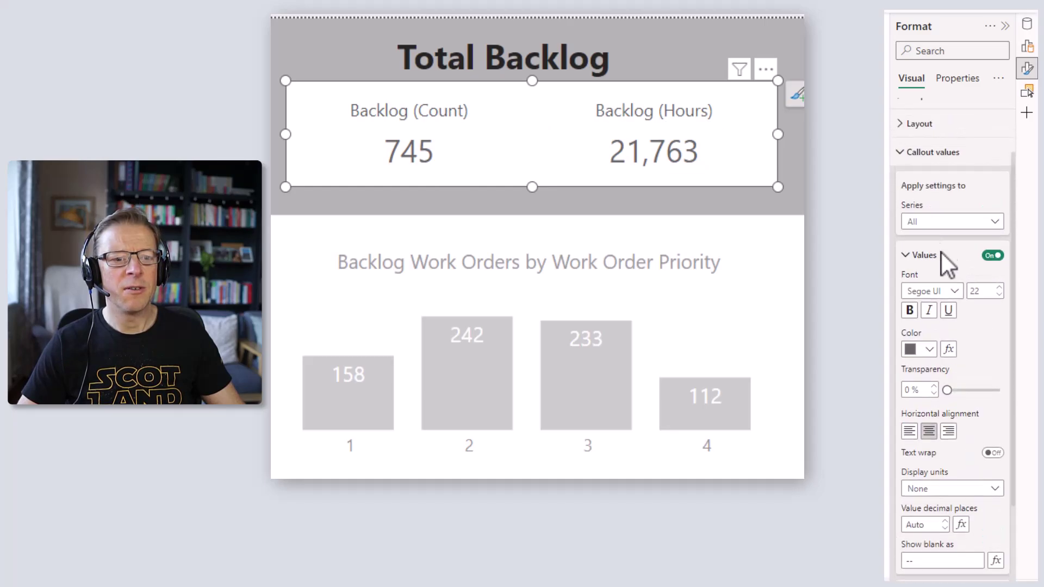
pyautogui.scroll(-4, 941, 252)
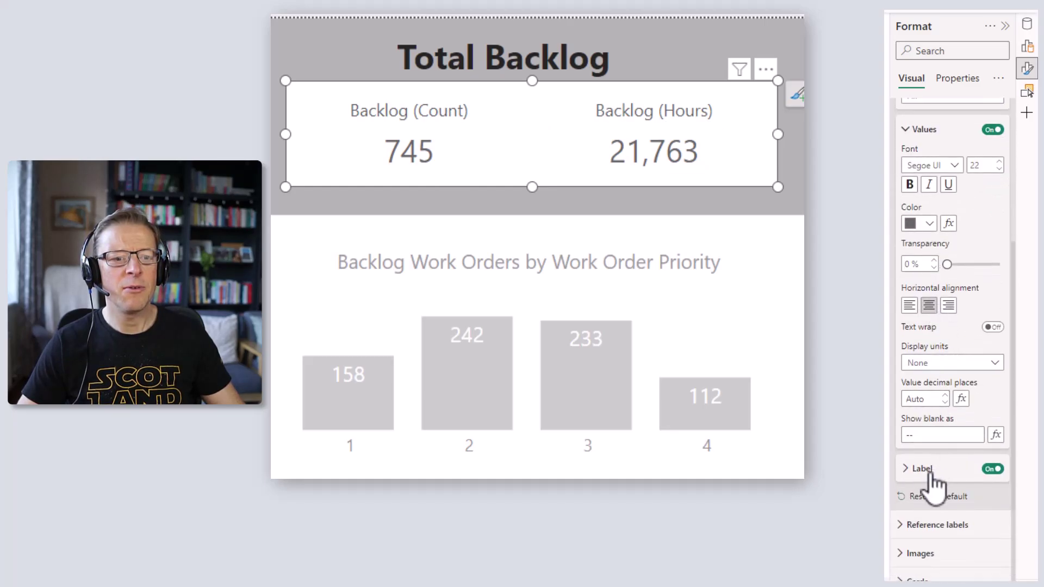
pyautogui.click(993, 470)
pyautogui.click(993, 469)
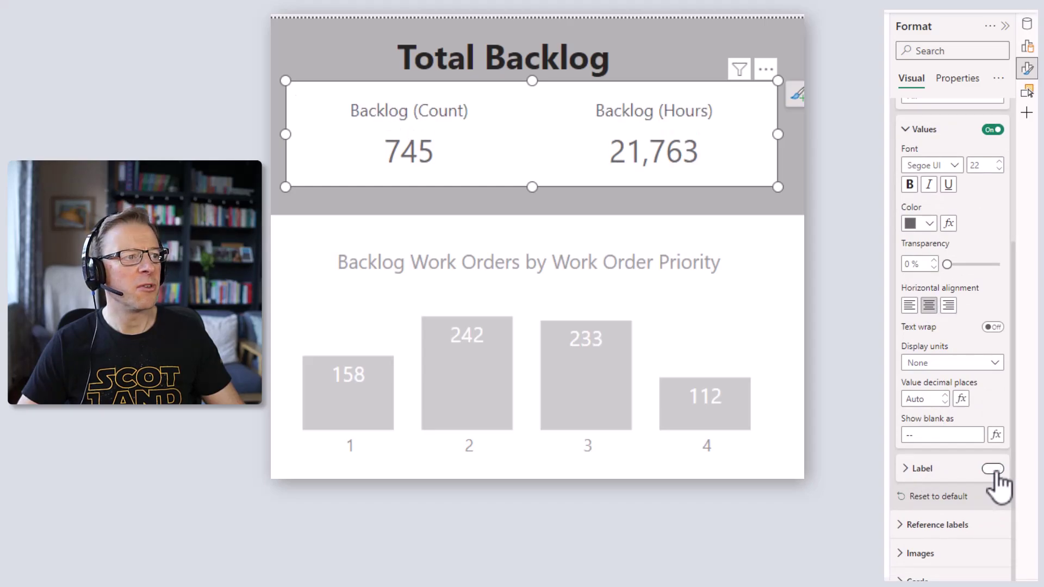
pyautogui.click(907, 468)
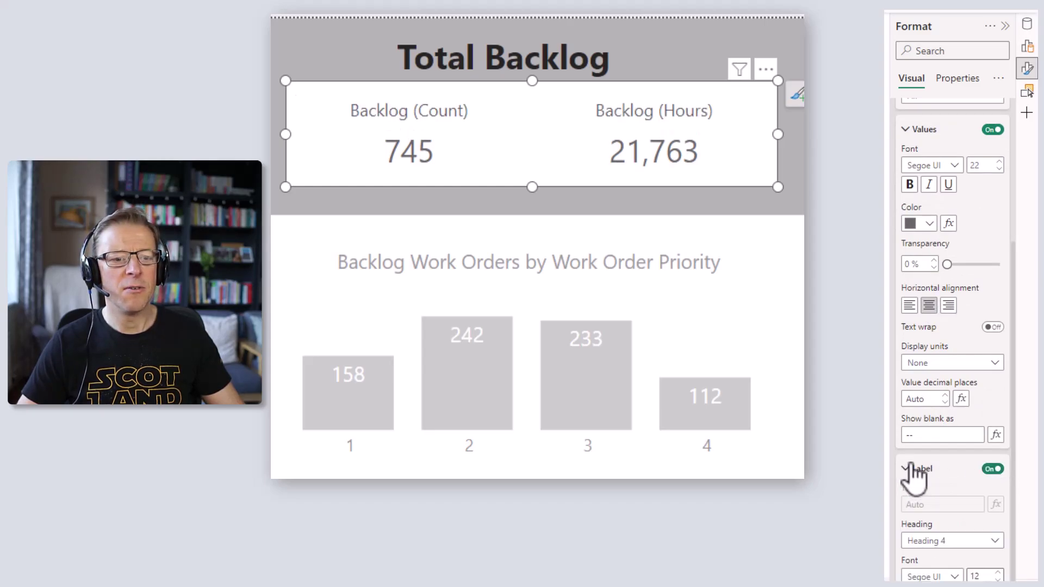
pyautogui.scroll(-3, 924, 435)
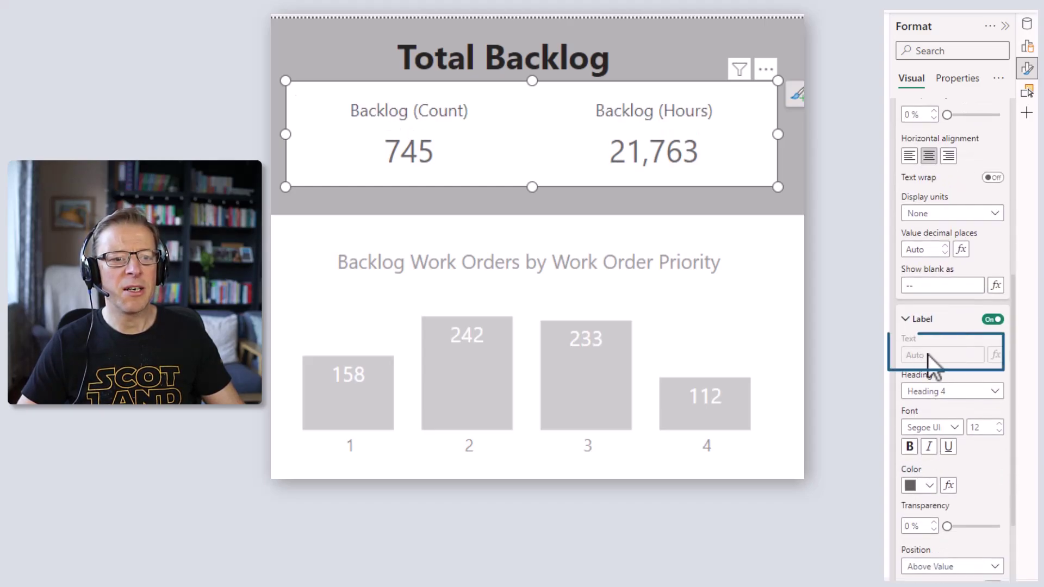
# Set the label text of the Backlog (Count) callout value to "Backlog"
pyautogui.scroll(4, 948, 345)
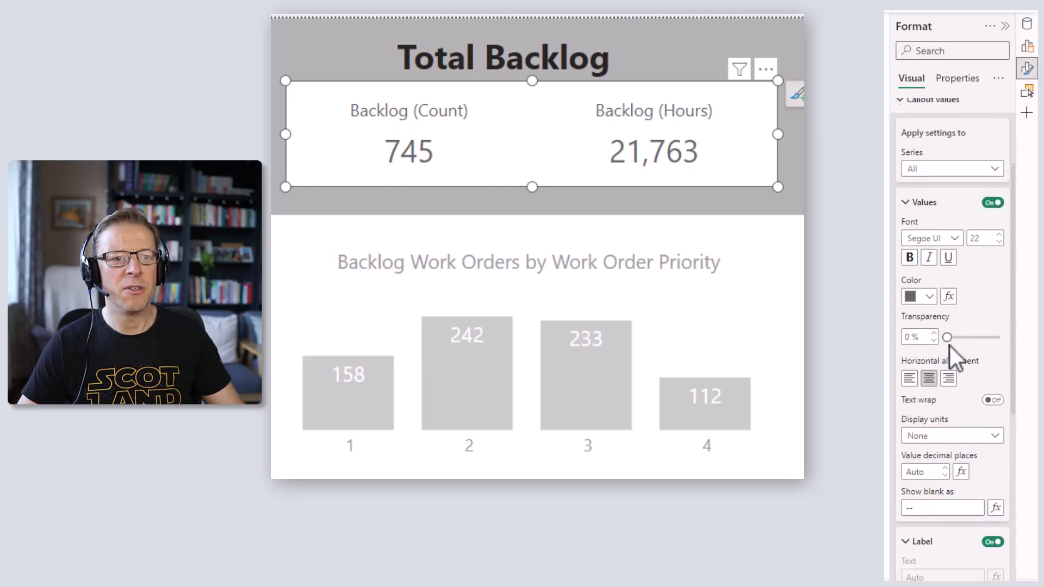
pyautogui.scroll(2, 951, 347)
pyautogui.click(952, 246)
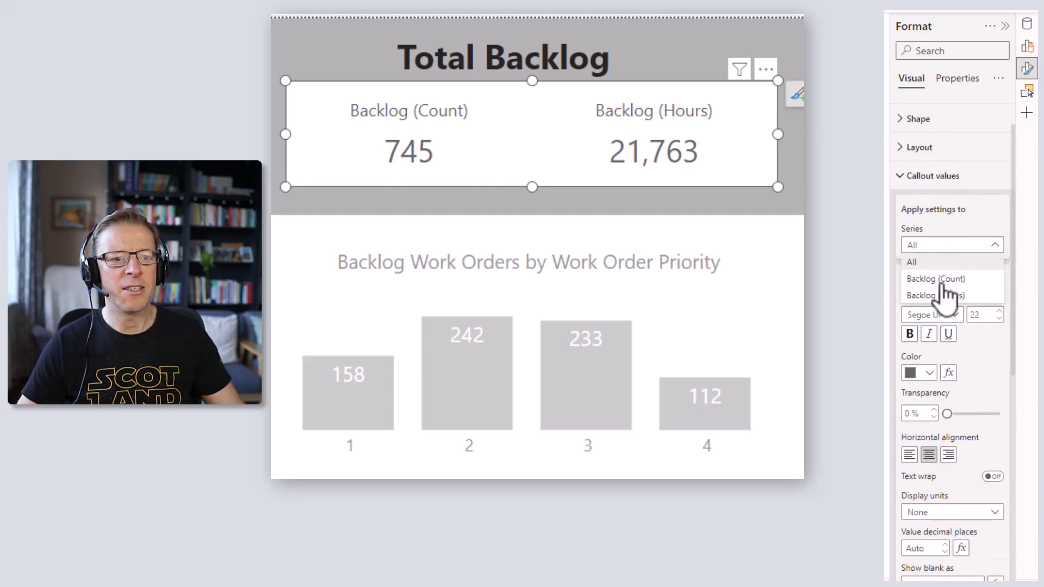
pyautogui.click(941, 279)
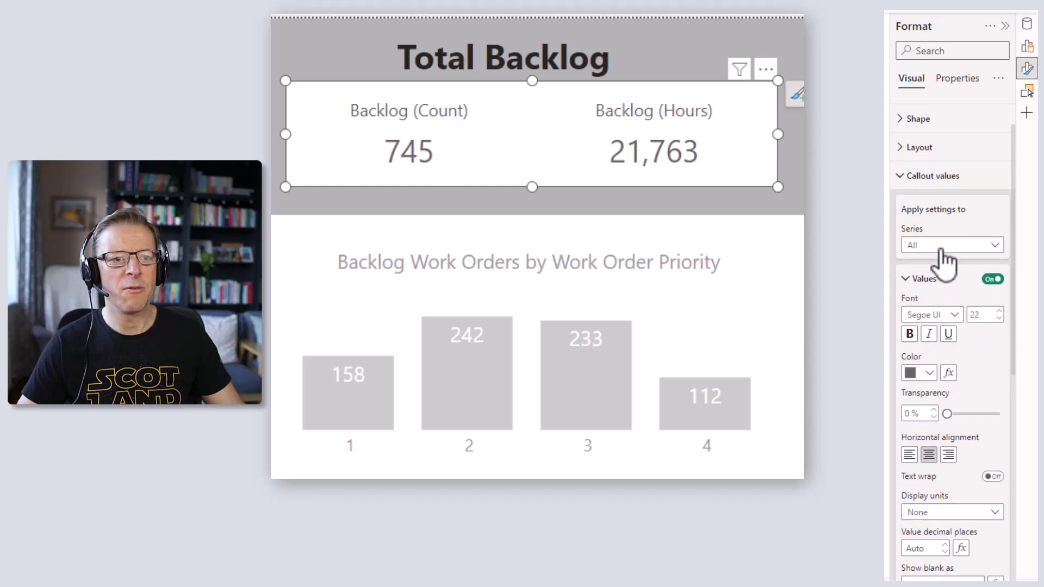
pyautogui.scroll(-5, 947, 264)
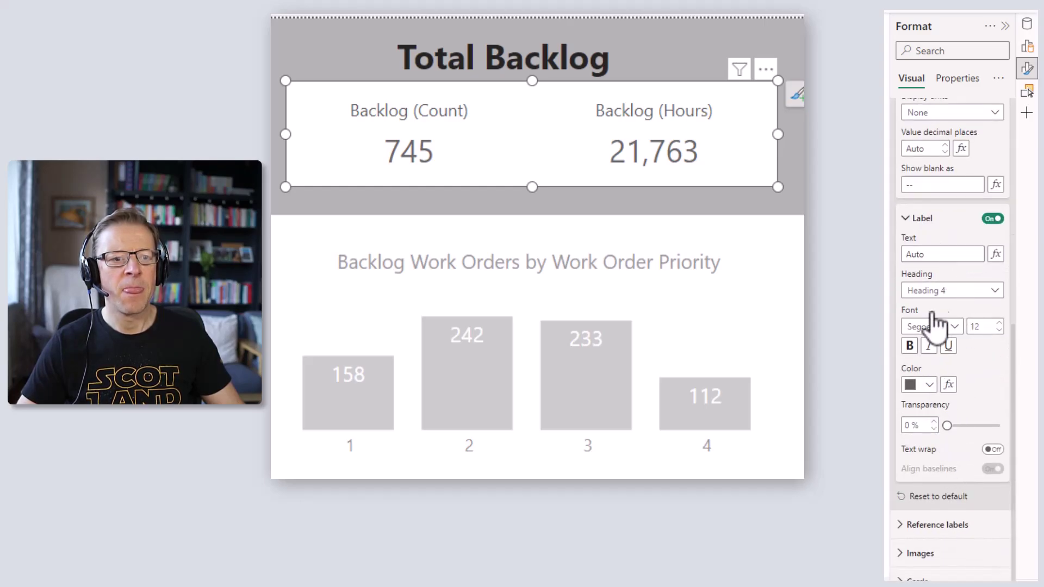
pyautogui.click(927, 254)
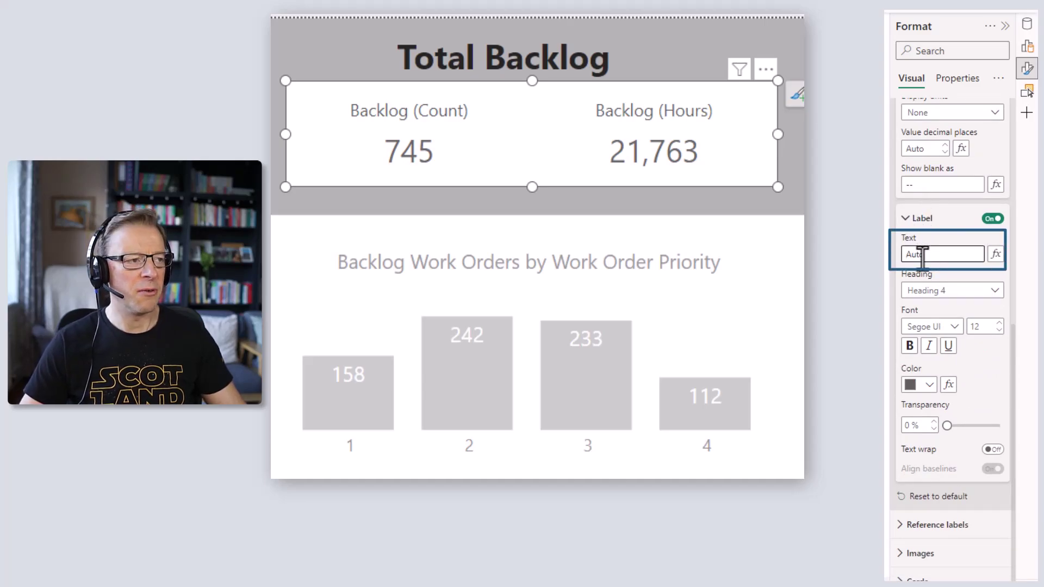
pyautogui.write('Backlog')
# Set the label text of the Backlog (Hours) callout value to "Hours"
pyautogui.scroll(7, 952, 280)
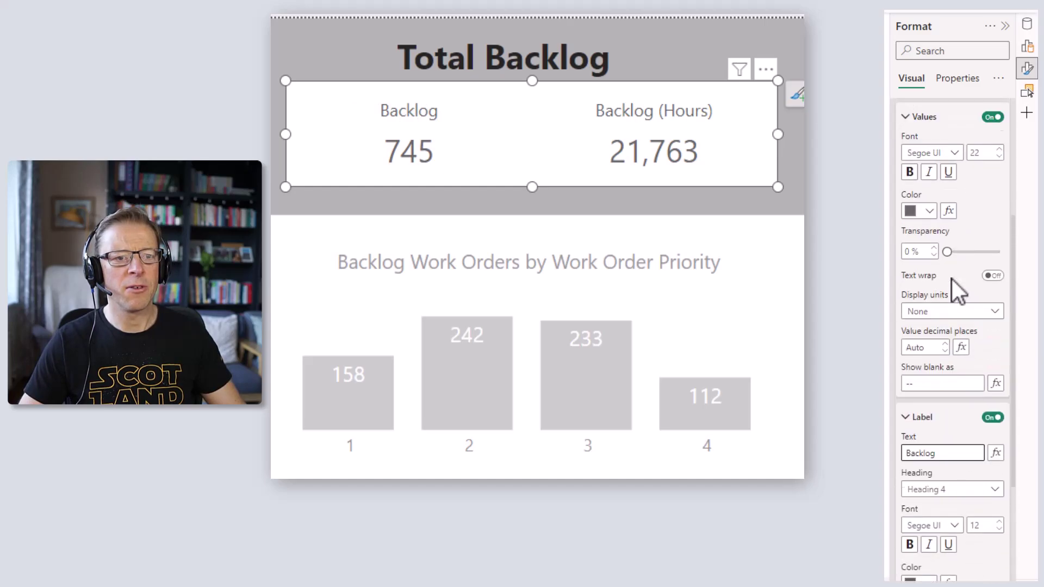
pyautogui.click(955, 258)
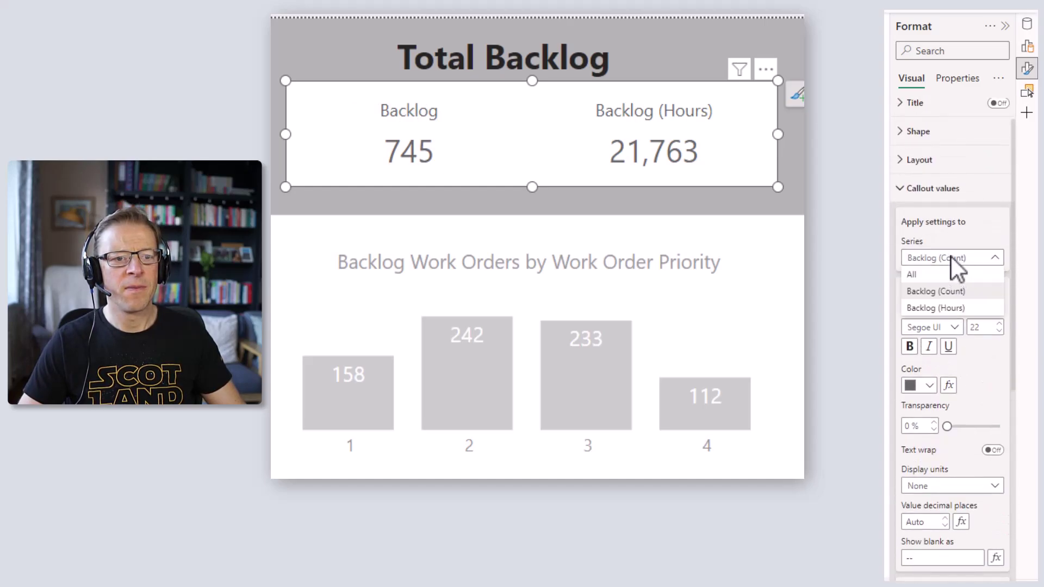
pyautogui.click(949, 313)
pyautogui.scroll(-7, 951, 287)
pyautogui.write('Hours')
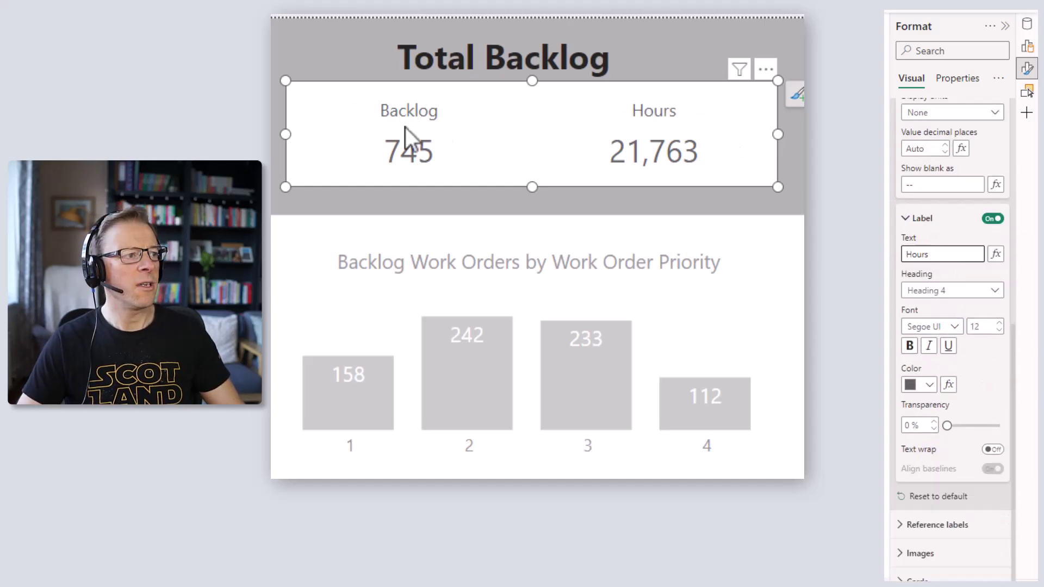
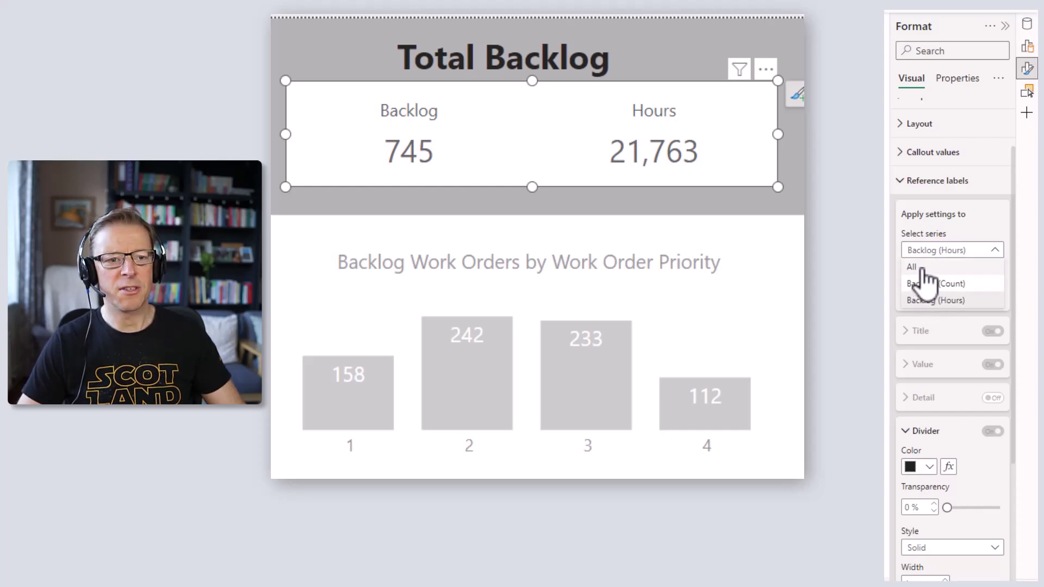
# Add the Backlog (Count) Threshold measure as a reference label for the Backlog (Count) series
pyautogui.click(925, 268)
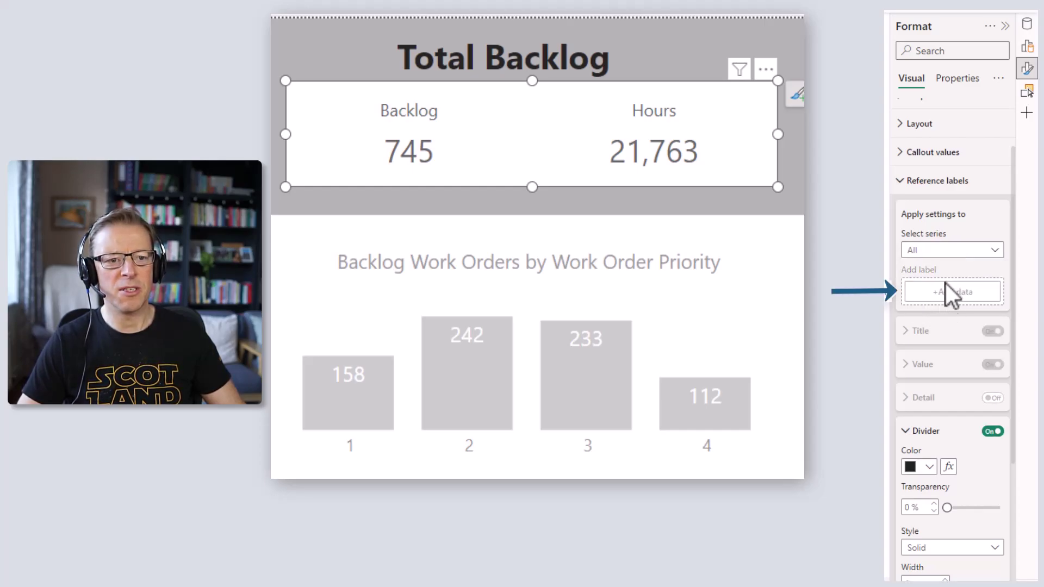
pyautogui.click(919, 253)
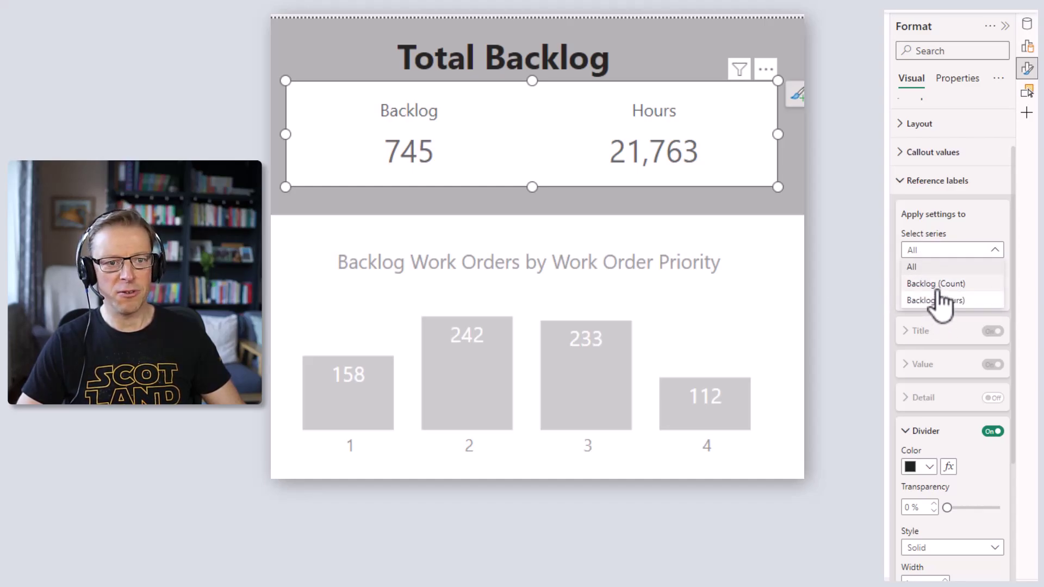
pyautogui.click(936, 284)
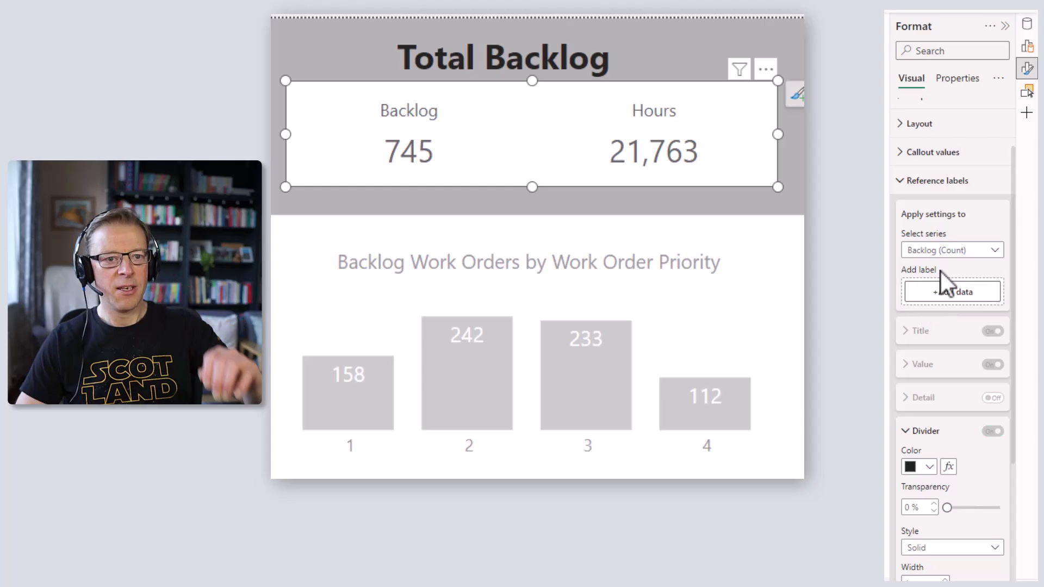
pyautogui.click(1027, 24)
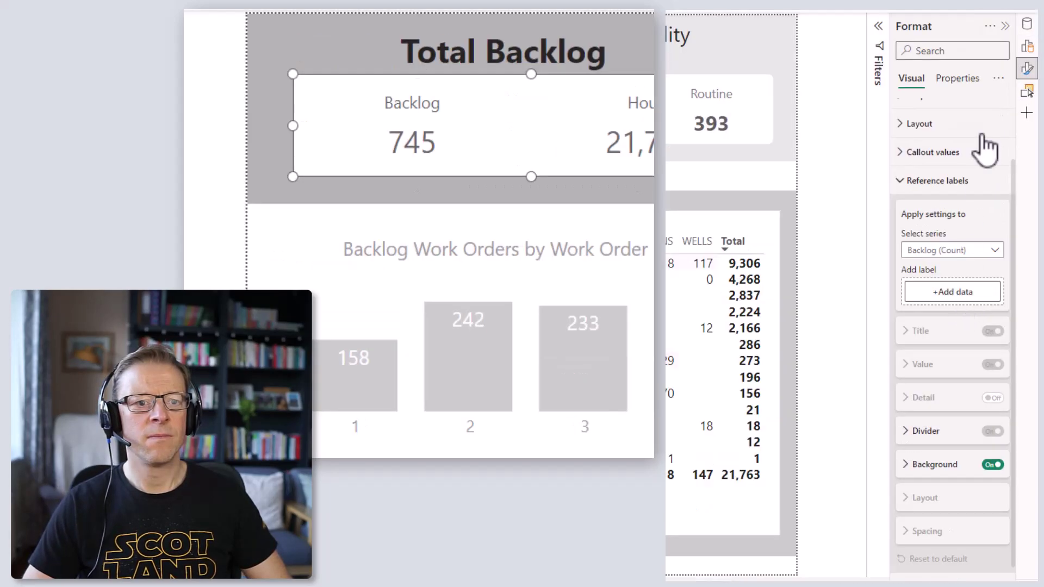
pyautogui.click(1027, 25)
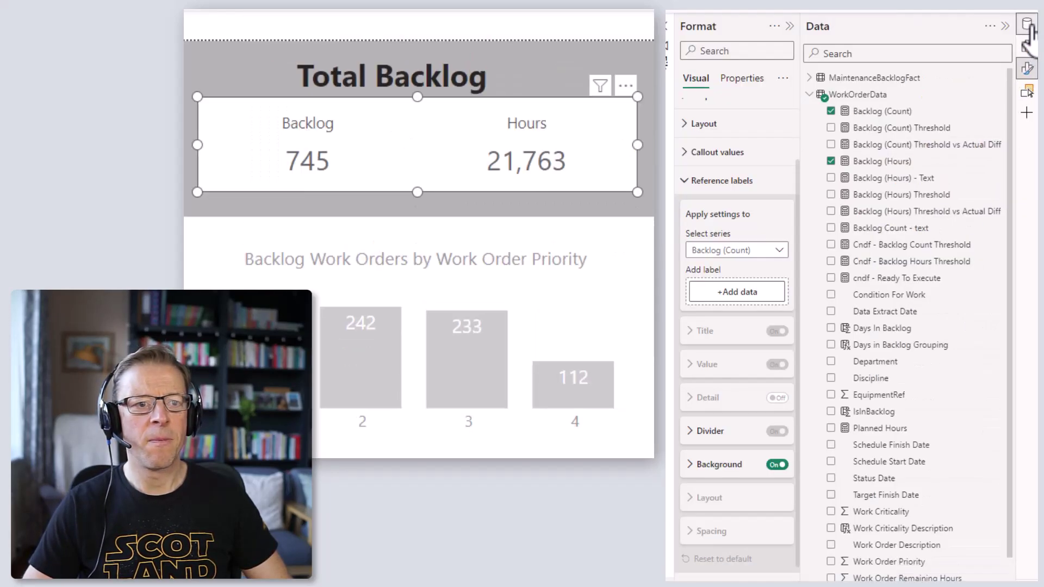
pyautogui.click(878, 129)
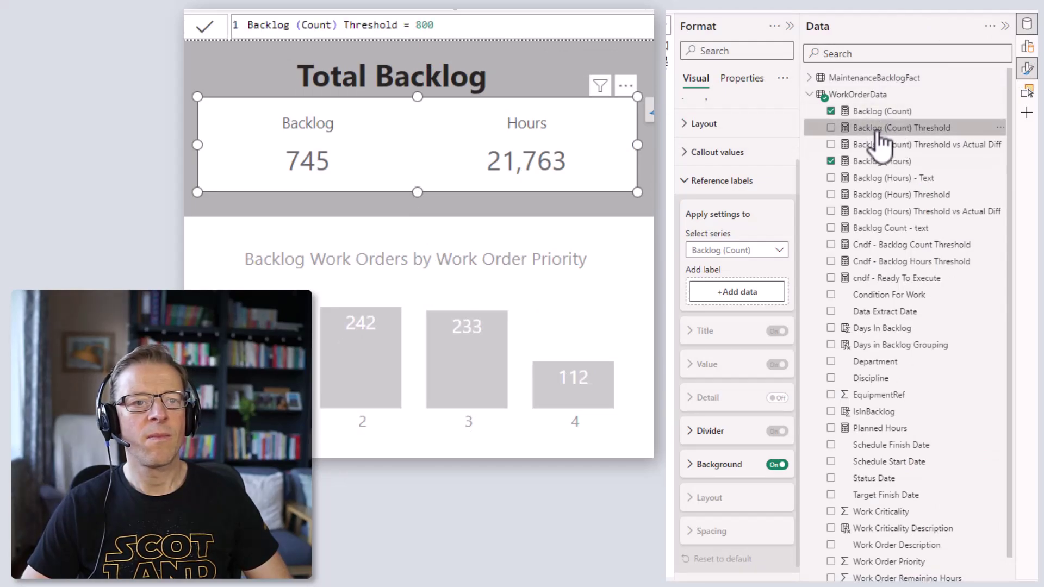
pyautogui.moveTo(921, 144); pyautogui.dragTo(752, 295)
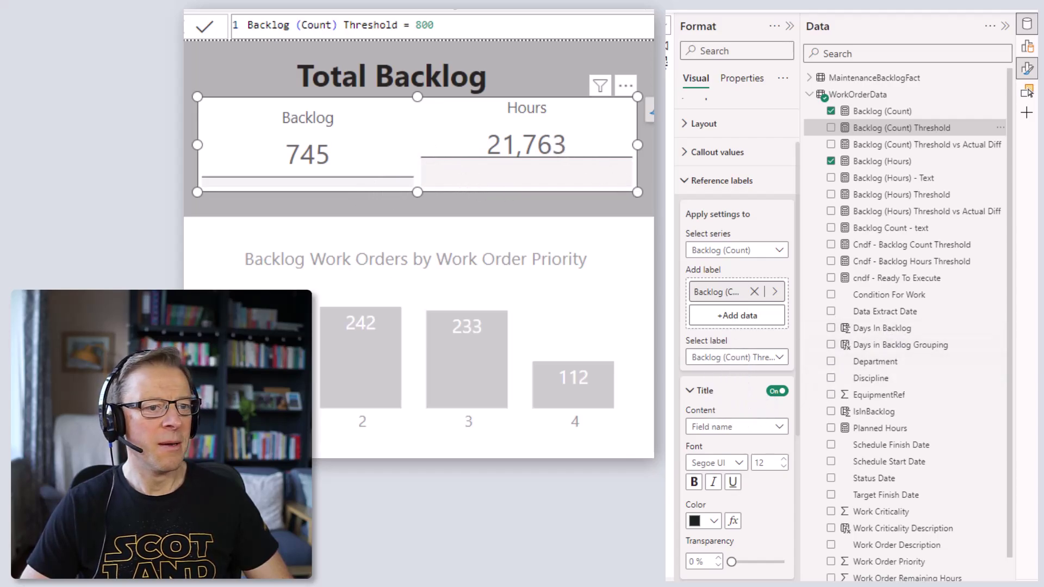
# Add Backlog (Hours) Threshold as the reference label for the Backlog (Hours) series and make the card visual taller
pyautogui.click(740, 251)
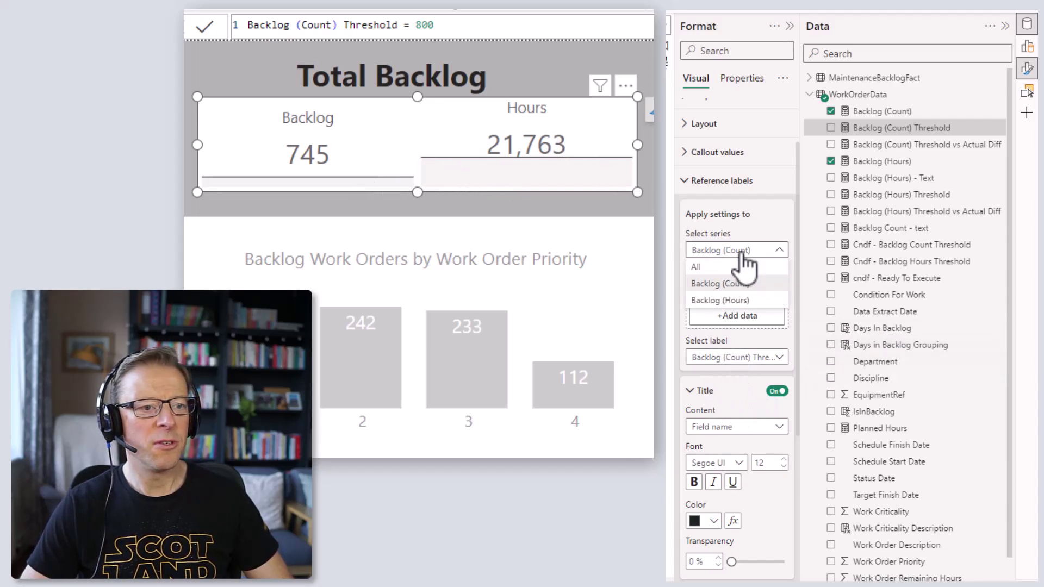
pyautogui.click(732, 303)
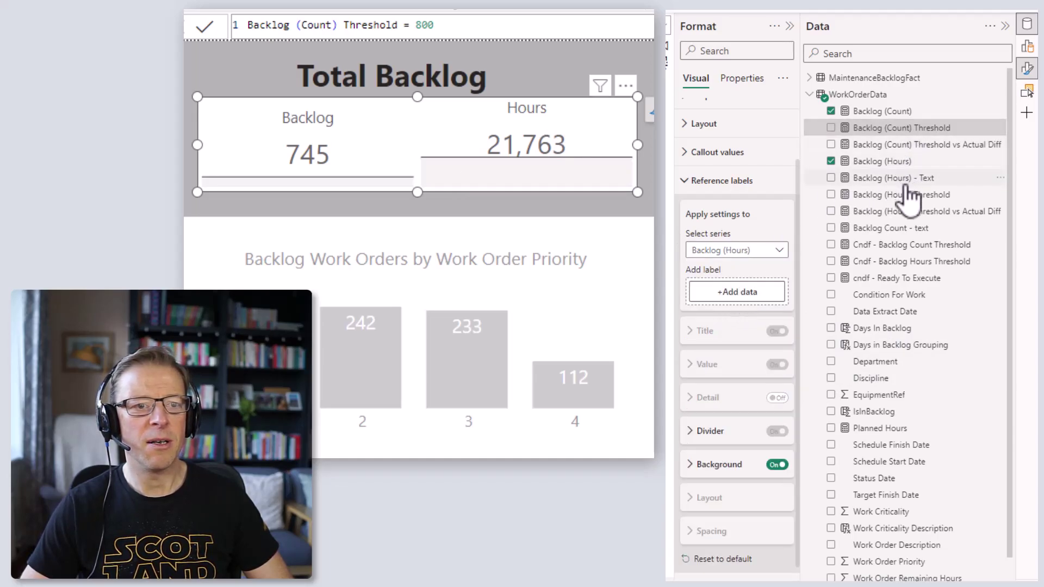
pyautogui.moveTo(909, 197); pyautogui.dragTo(750, 292)
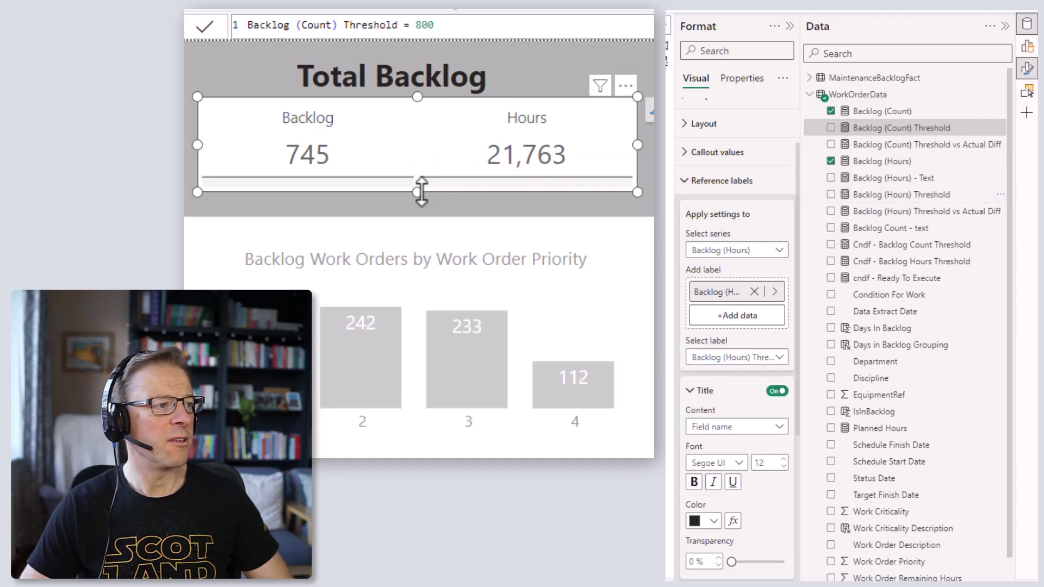
pyautogui.moveTo(421, 192); pyautogui.dragTo(434, 265)
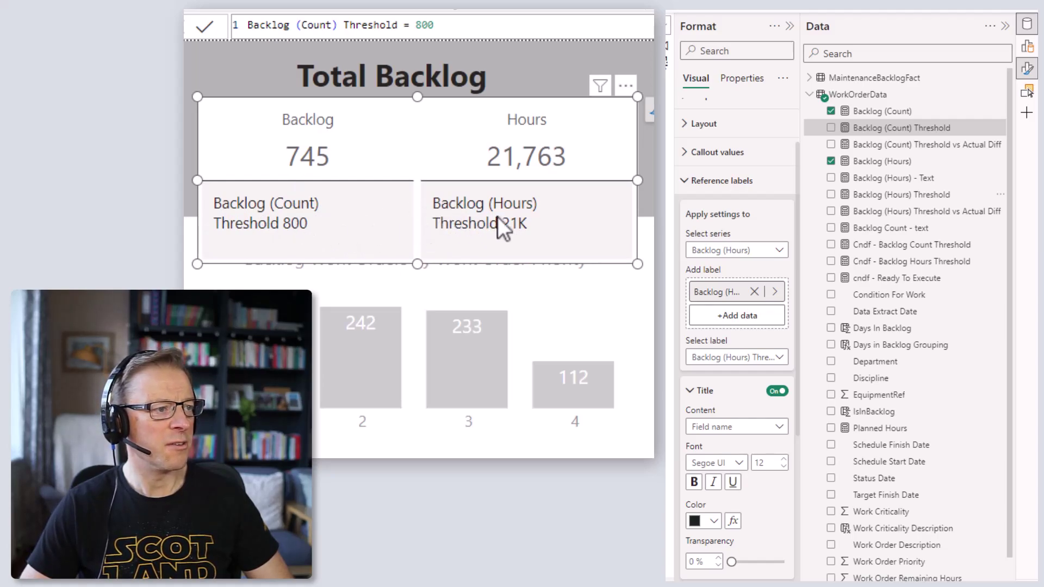
# Examine the label selection and the available reference label settings for the Backlog (Count) series, including the divider
pyautogui.scroll(-2, 734, 259)
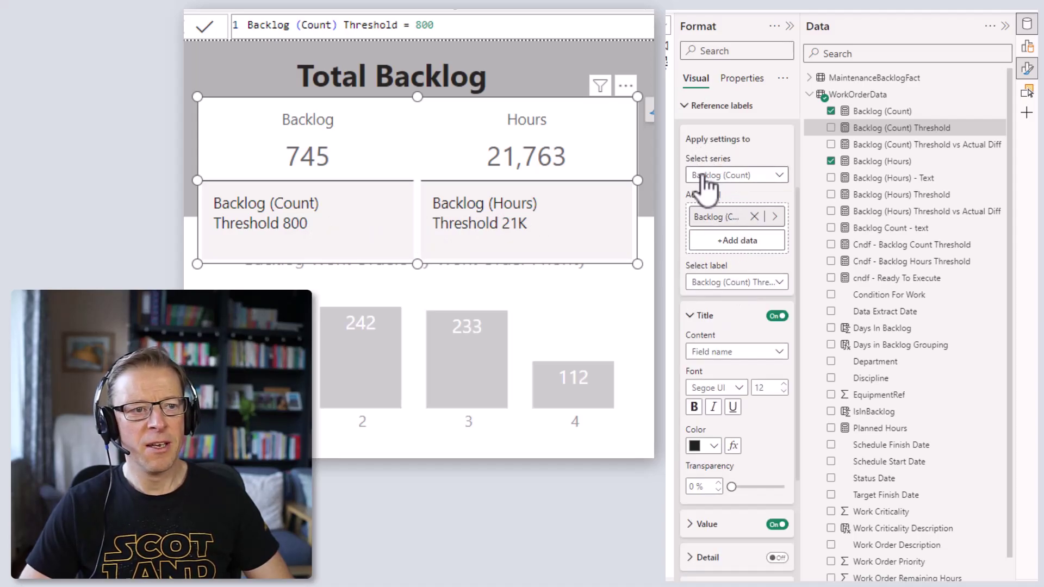
pyautogui.click(714, 284)
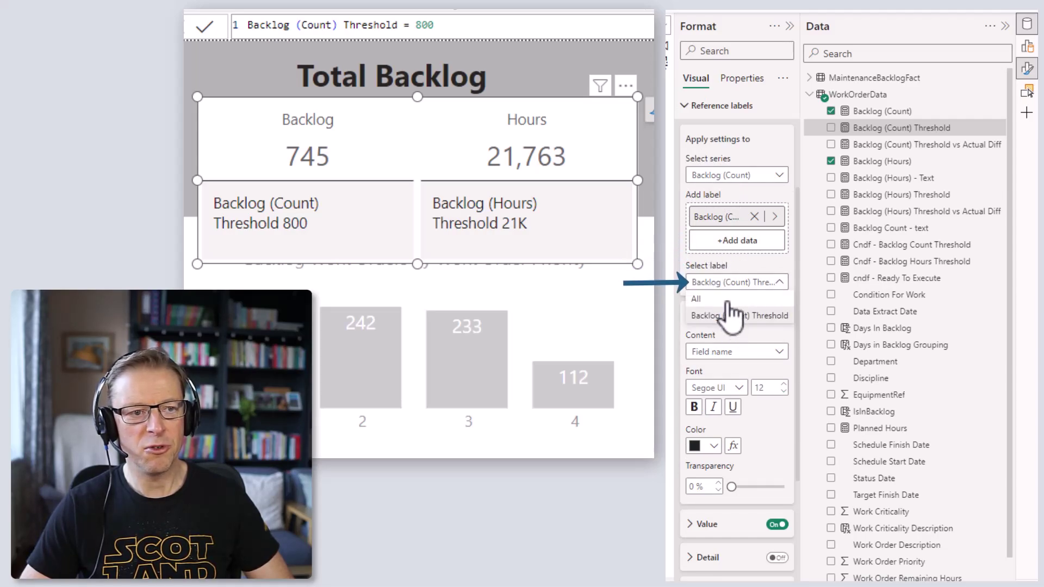
pyautogui.click(728, 283)
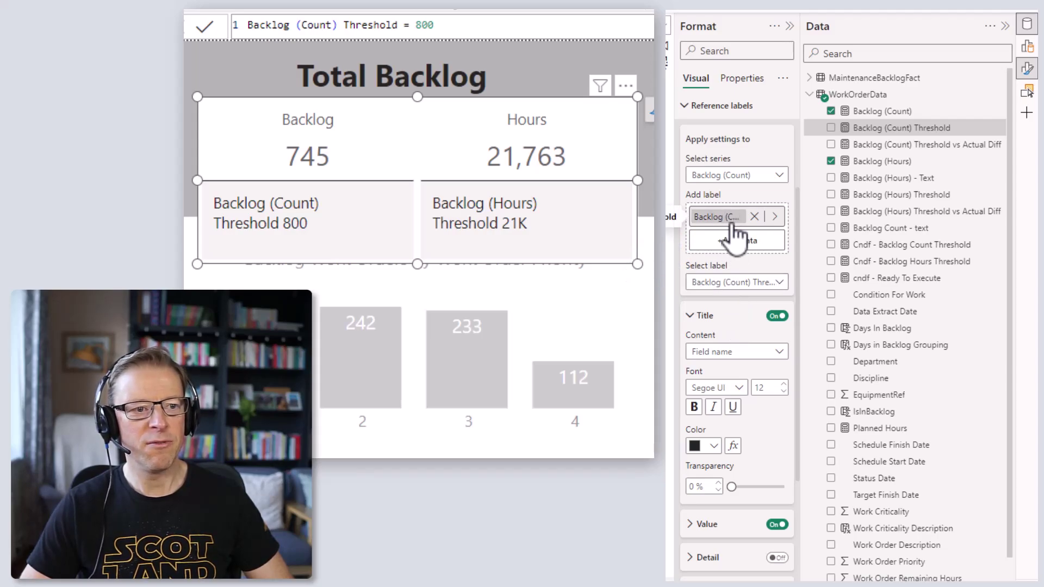
pyautogui.click(691, 318)
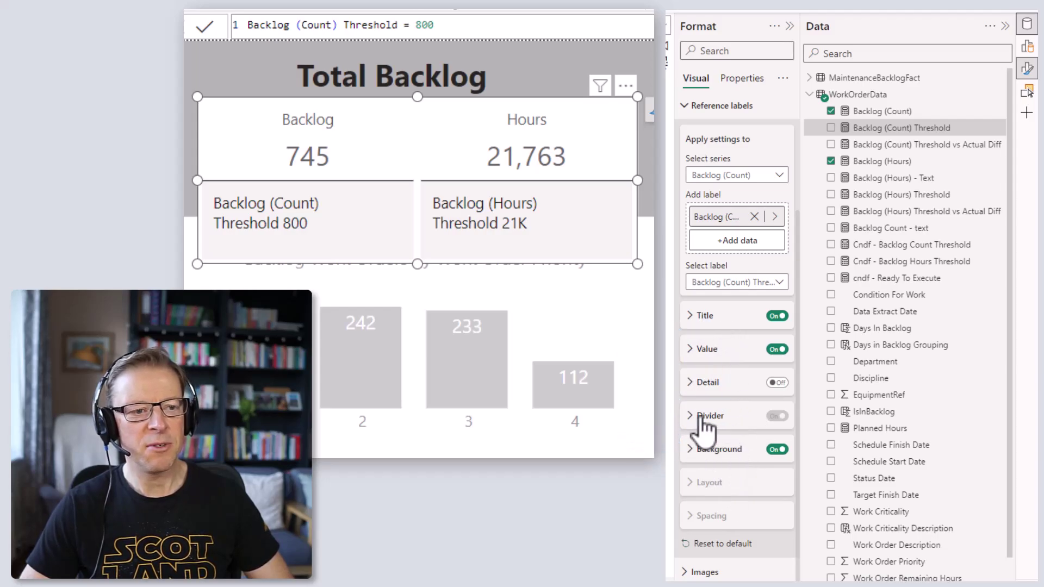
pyautogui.moveTo(800, 420)
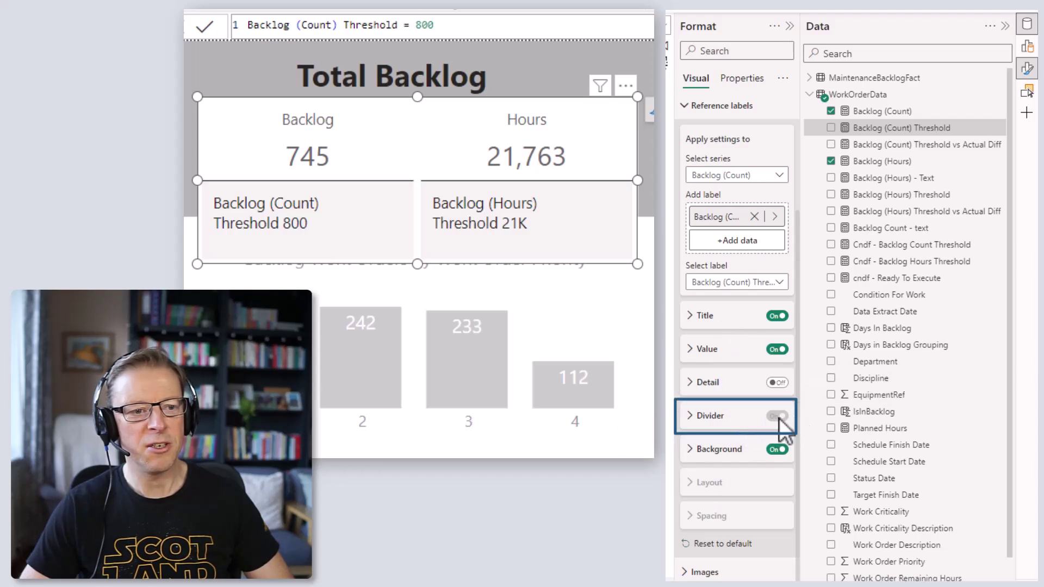
# For all series, turn on the reference label detail and switch the divider off and back on
pyautogui.click(728, 176)
pyautogui.click(729, 202)
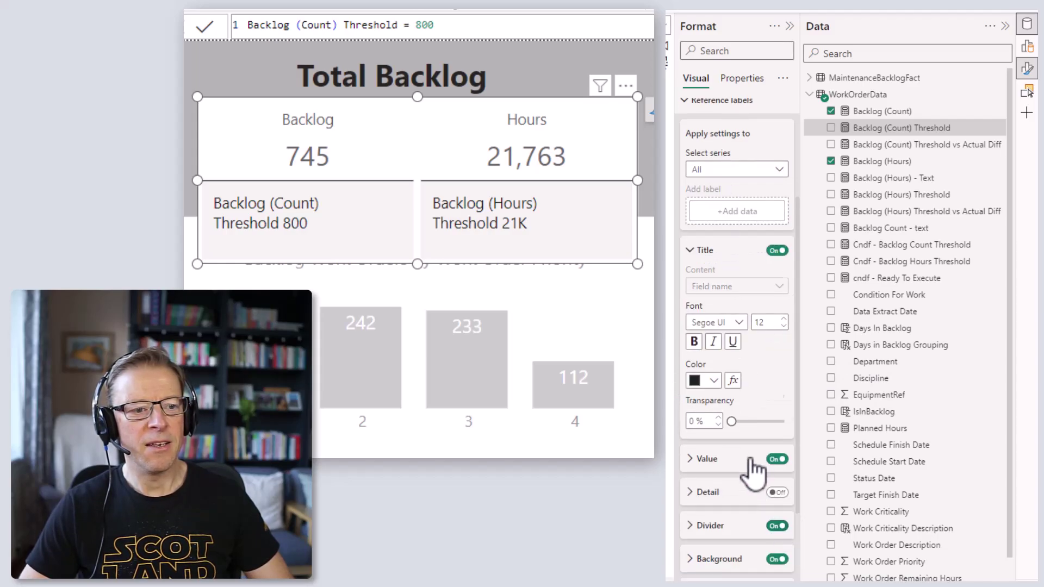
pyautogui.scroll(-3, 750, 462)
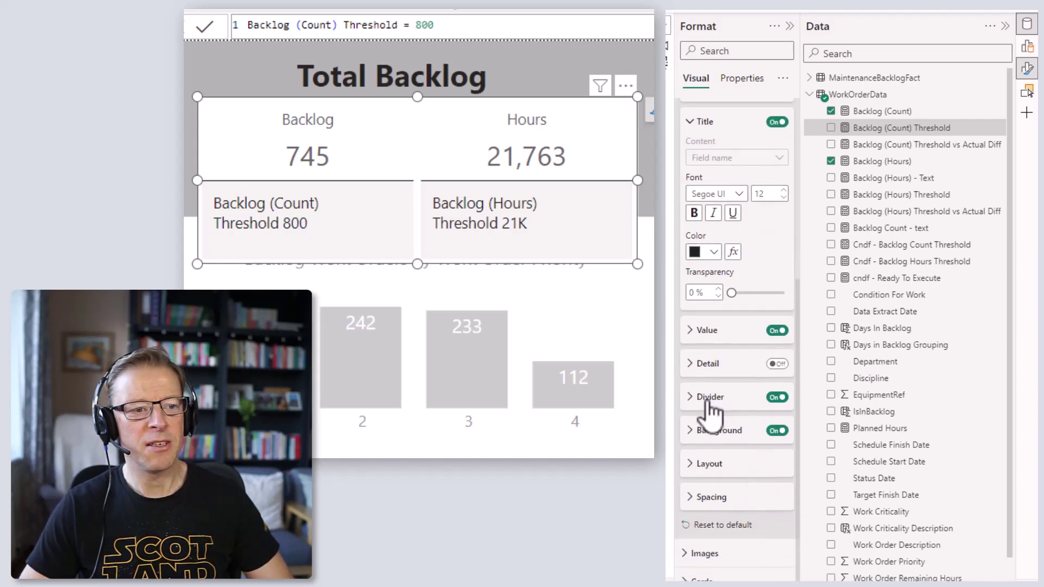
pyautogui.click(778, 398)
pyautogui.click(779, 398)
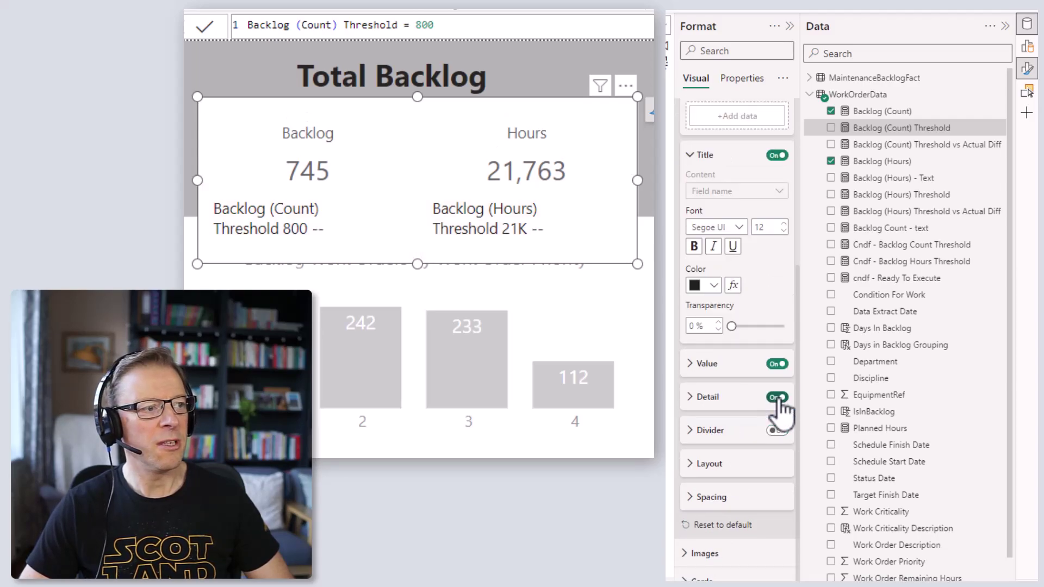
pyautogui.hotkey('ctrl', 'z')
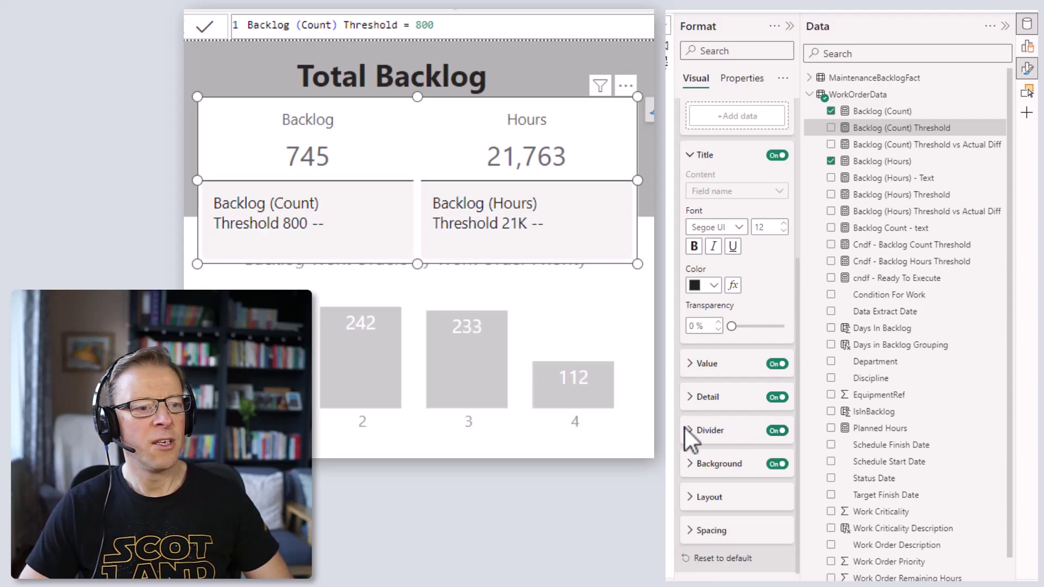
pyautogui.click(777, 431)
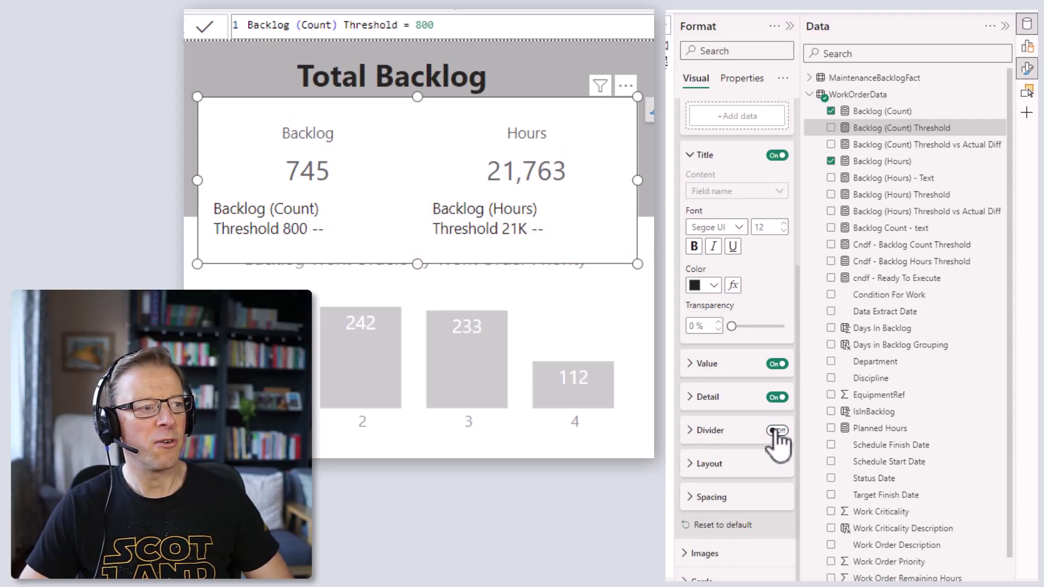
pyautogui.click(777, 431)
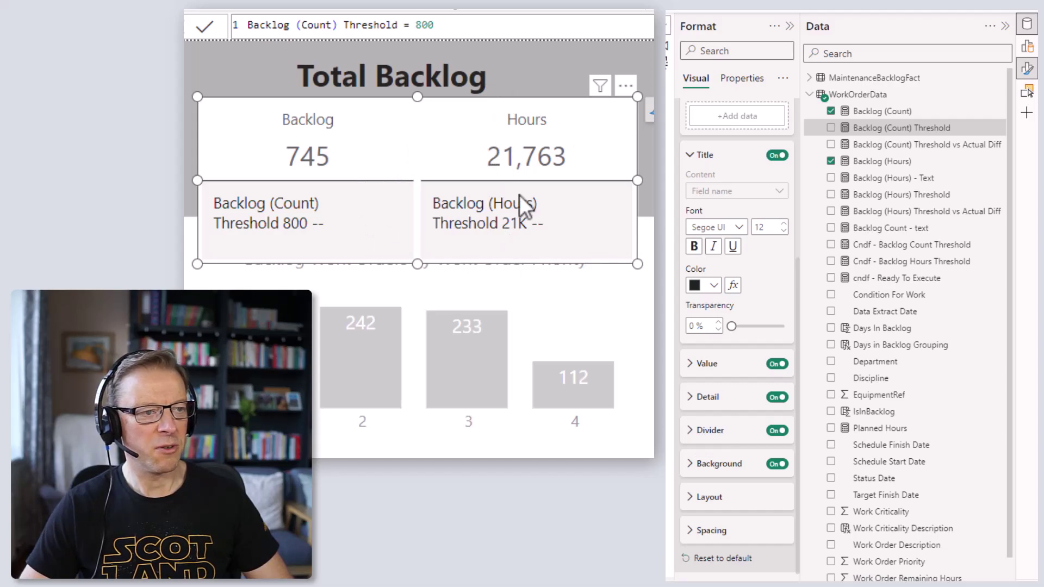
# Give the Backlog (Count) series' reference label a custom title reading "T:"
pyautogui.scroll(3, 729, 326)
pyautogui.click(753, 224)
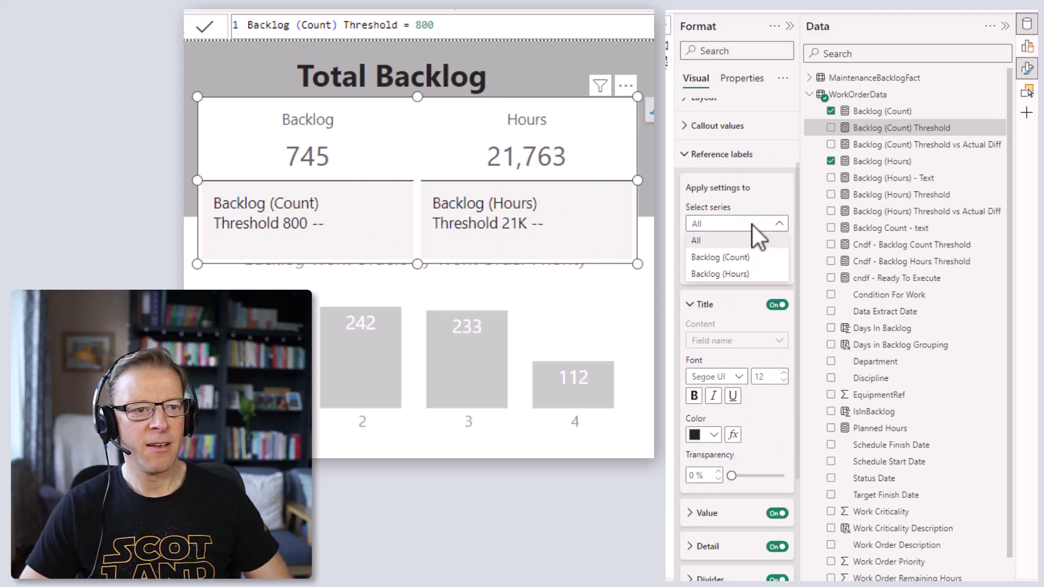
pyautogui.click(739, 258)
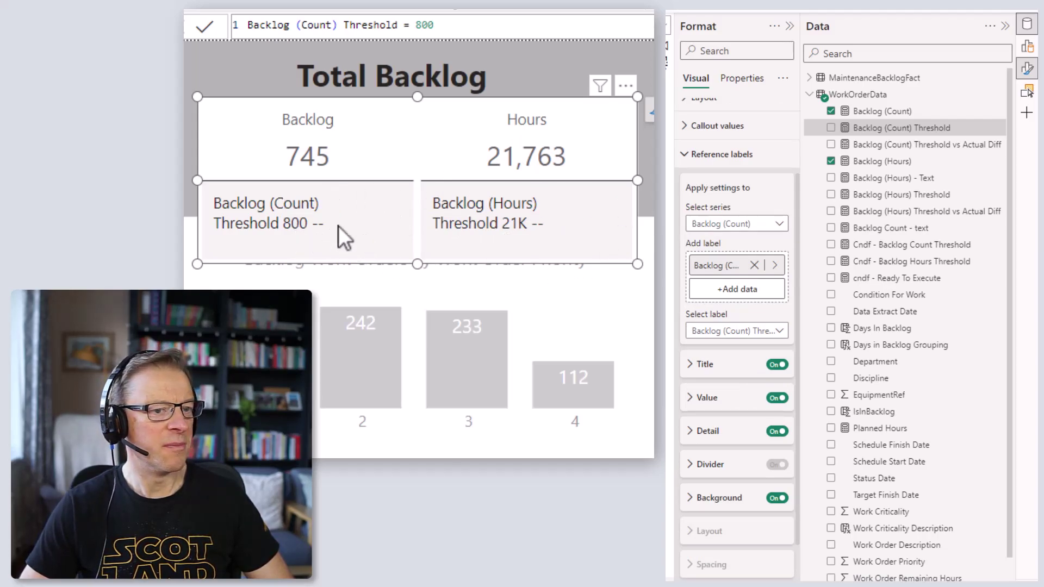
pyautogui.click(693, 365)
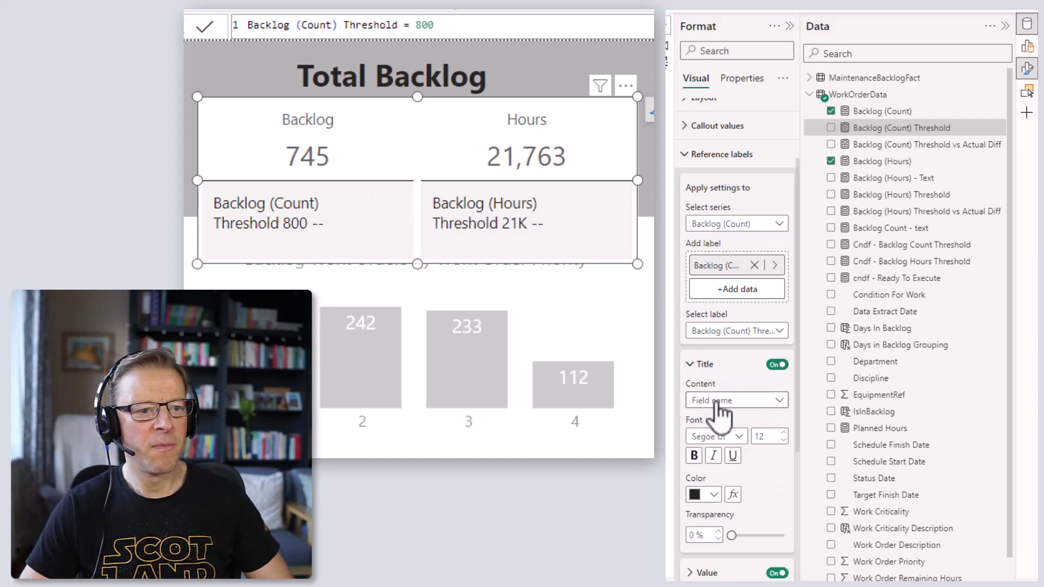
pyautogui.click(716, 402)
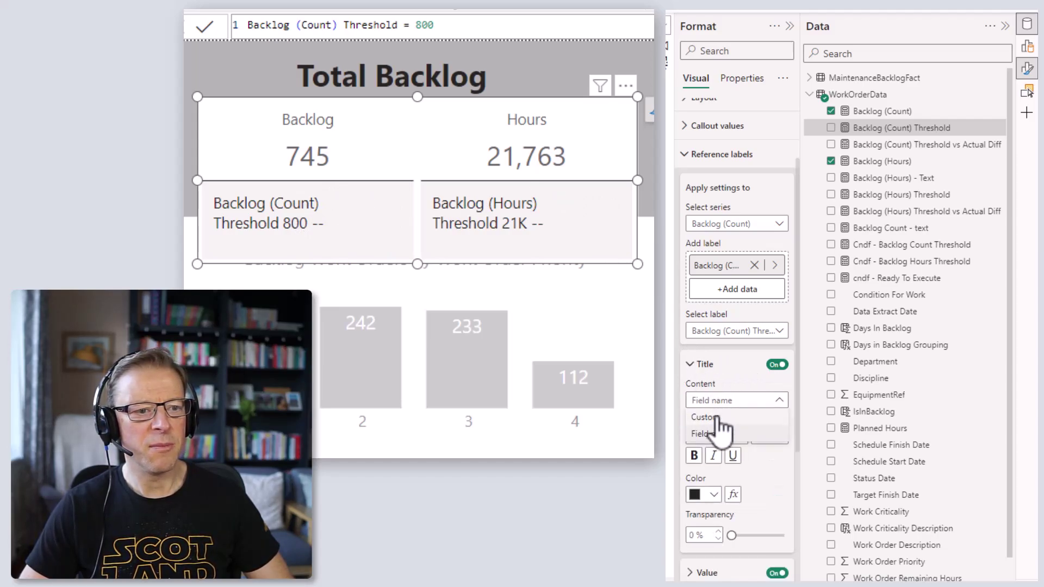
pyautogui.click(717, 430)
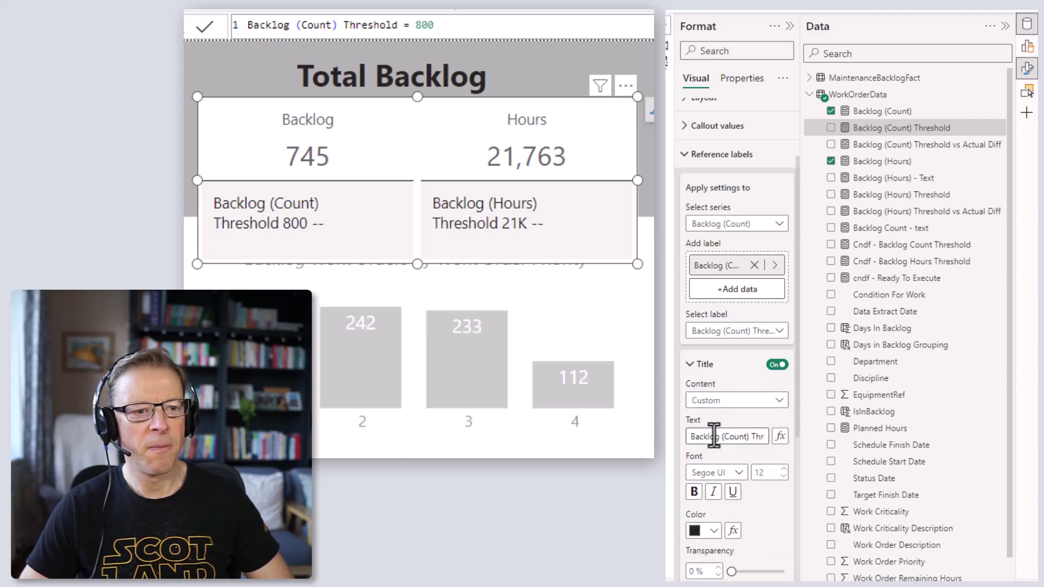
pyautogui.moveTo(691, 435); pyautogui.dragTo(795, 449)
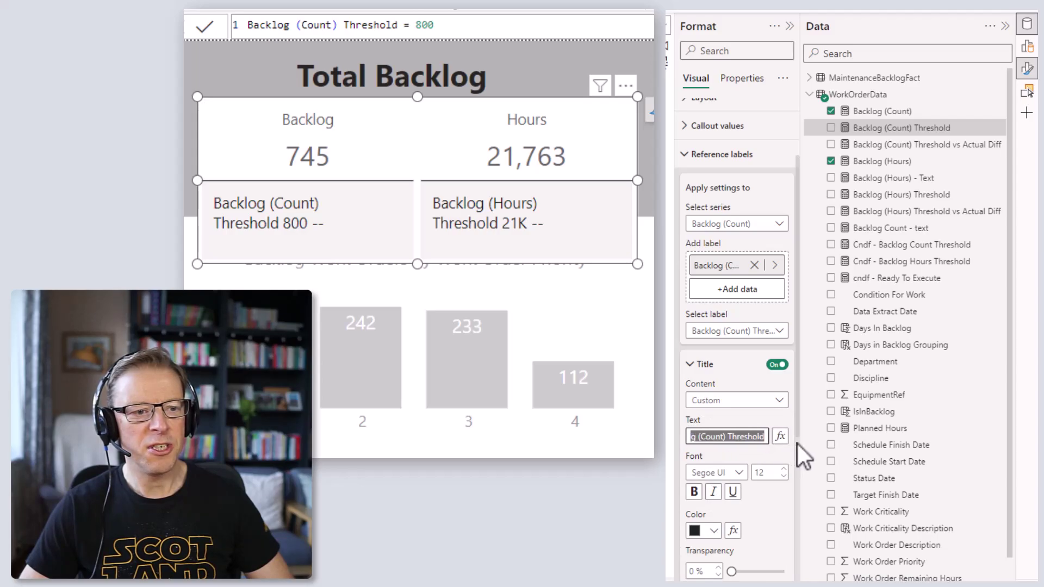
pyautogui.write('T:')
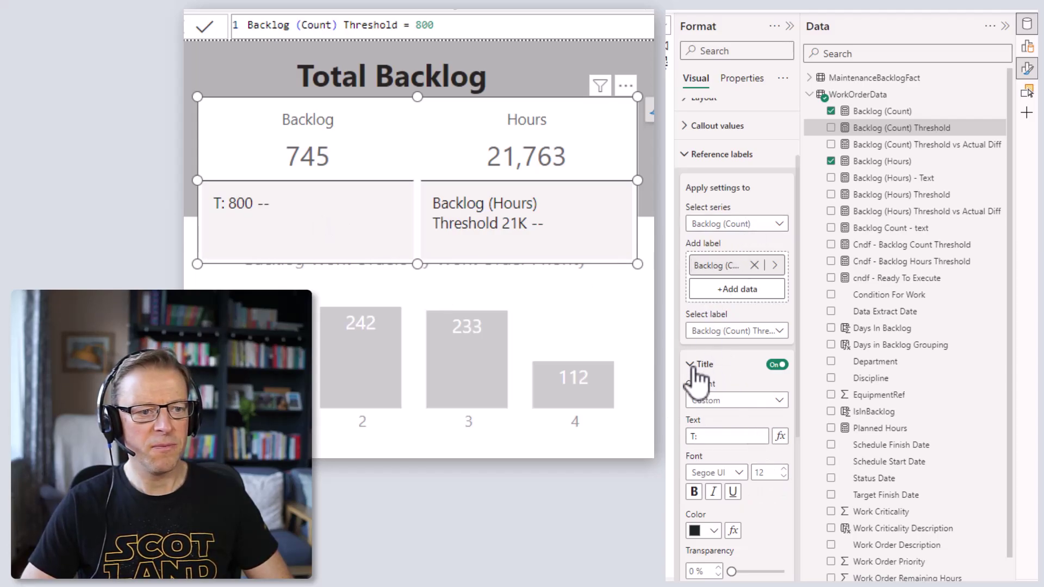
# Set the Backlog (Count) reference label title to font size 10 and a gray color
pyautogui.click(784, 476)
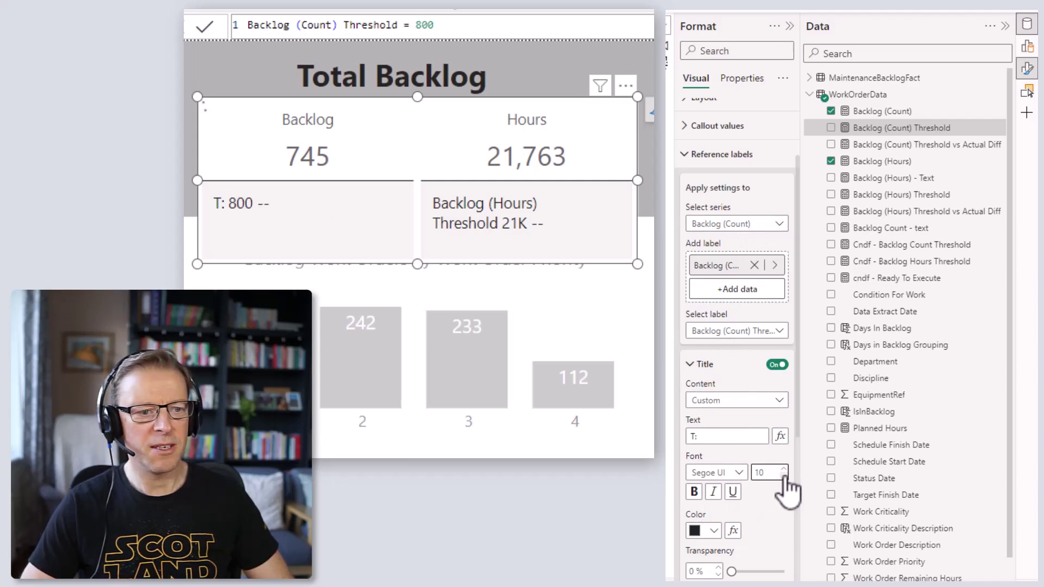
pyautogui.click(714, 531)
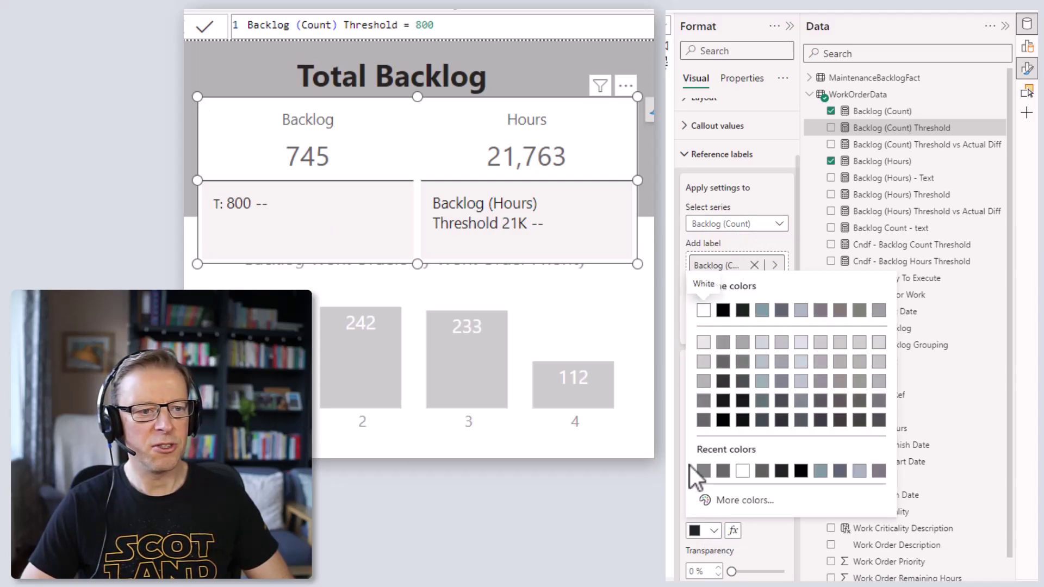
pyautogui.click(704, 420)
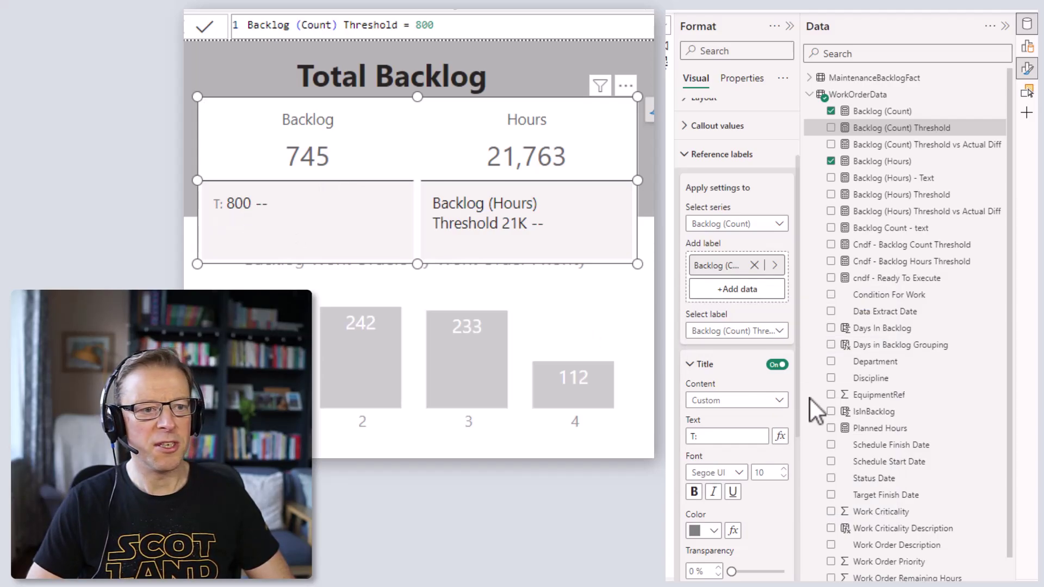
pyautogui.click(698, 369)
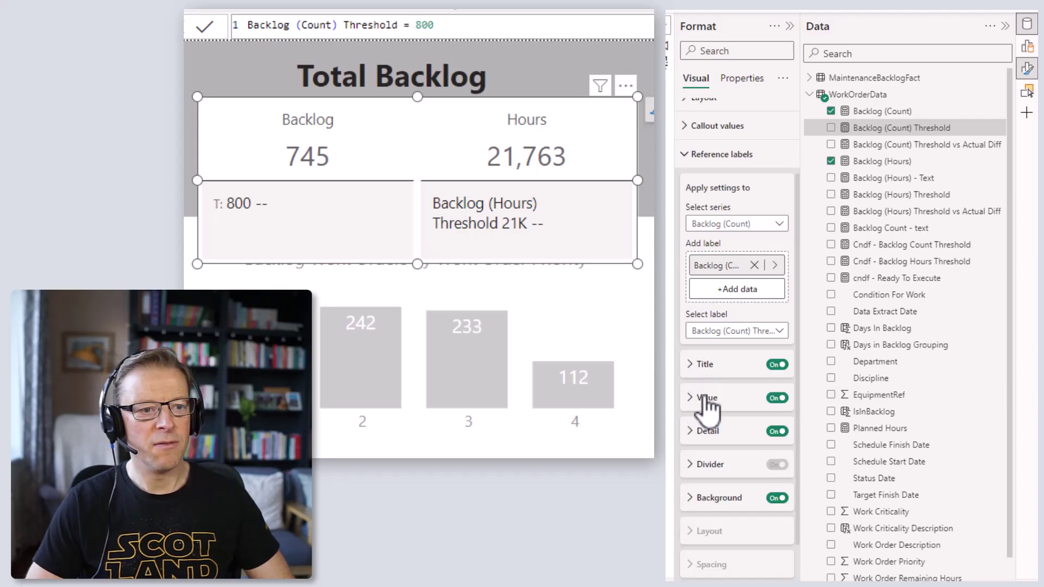
# Format the Backlog (Count) reference label value with font size 10 and a gray font color
pyautogui.click(708, 399)
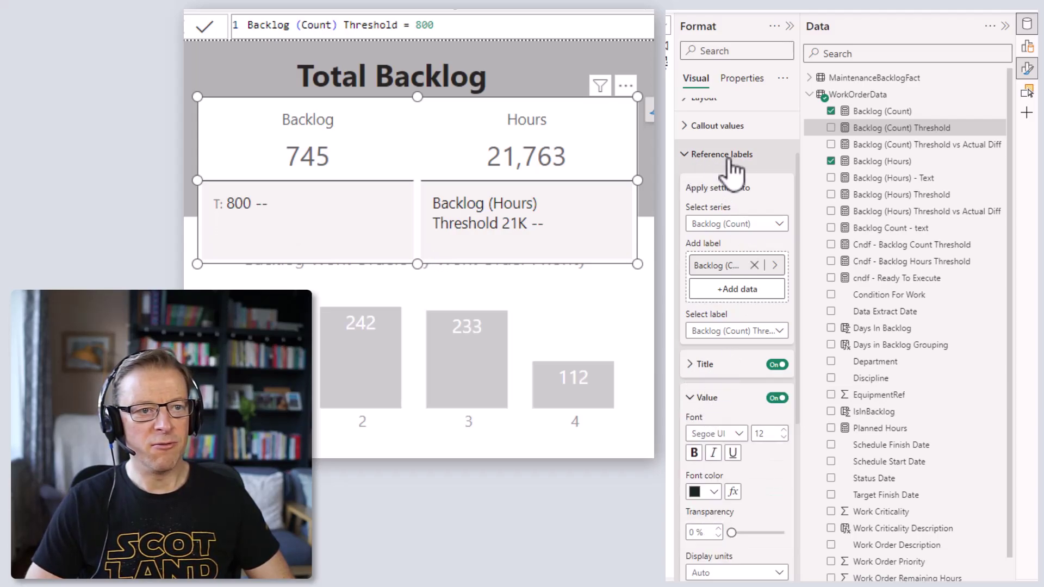
pyautogui.click(713, 492)
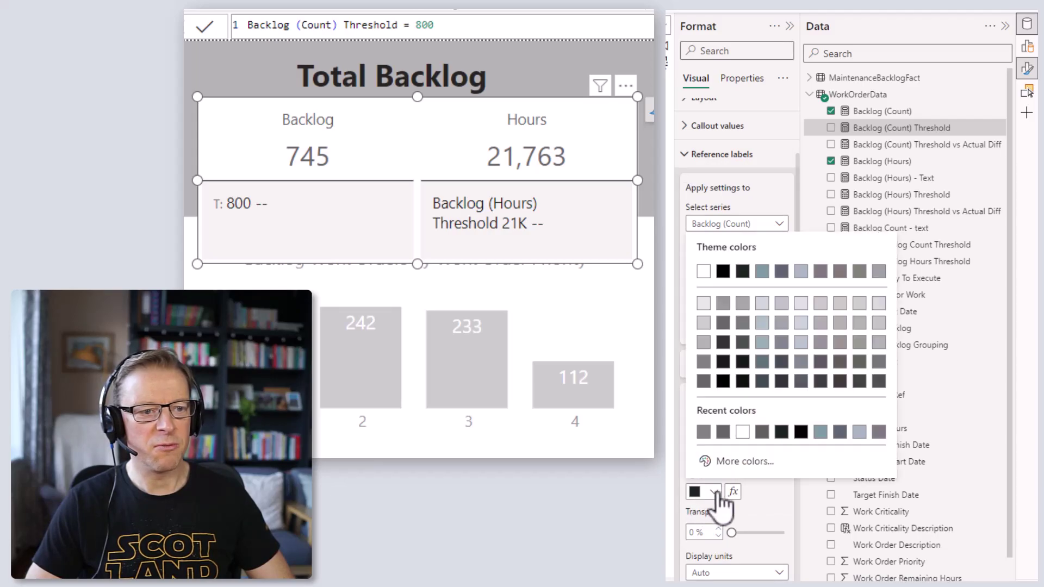
pyautogui.click(761, 433)
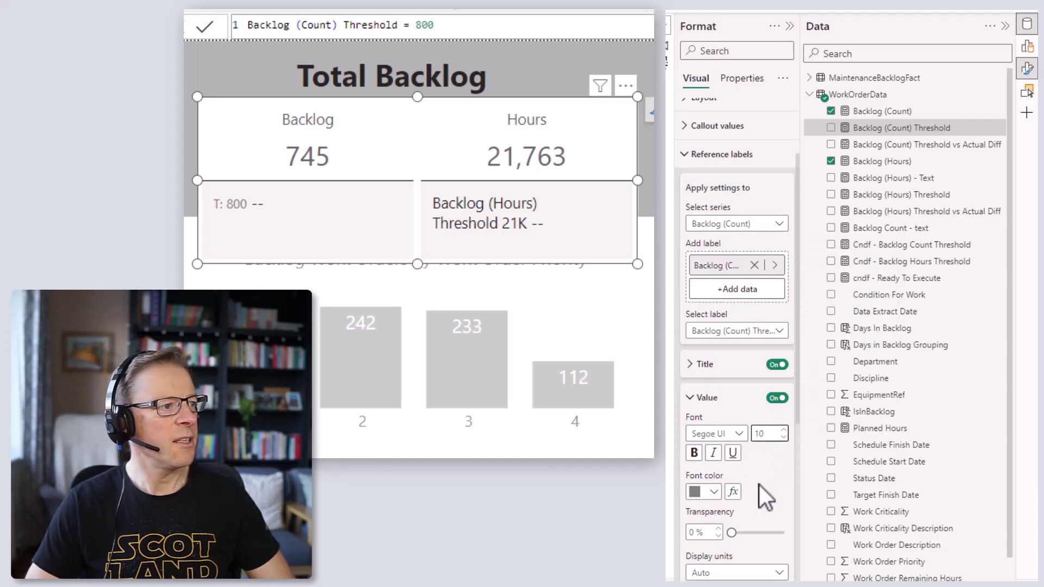
pyautogui.click(693, 400)
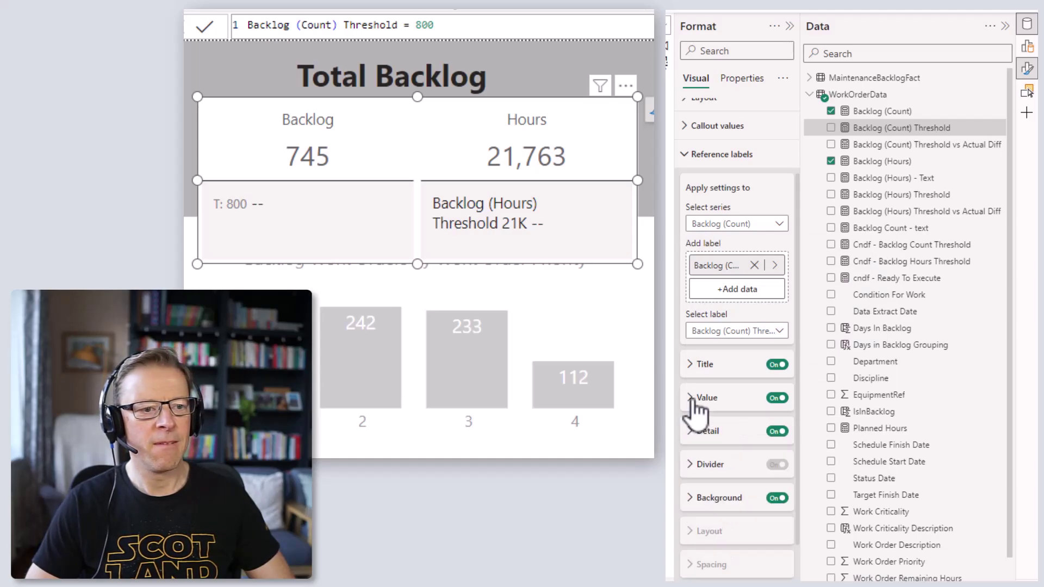
# Review the Backlog (Count) Threshold vs Actual Diff formula and add that measure as the Backlog (Count) reference label's detail
pyautogui.click(702, 433)
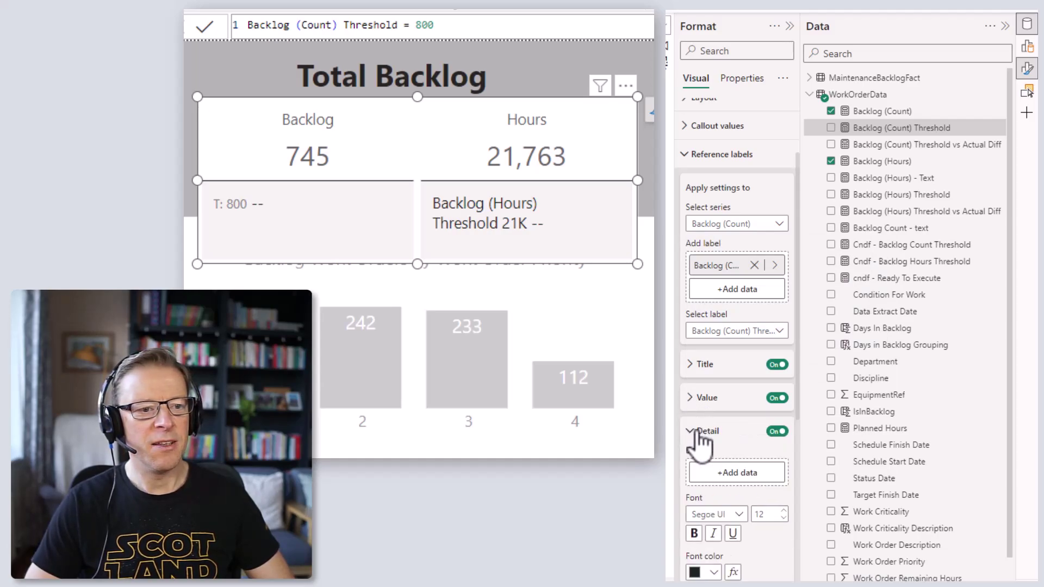
pyautogui.scroll(-2, 774, 557)
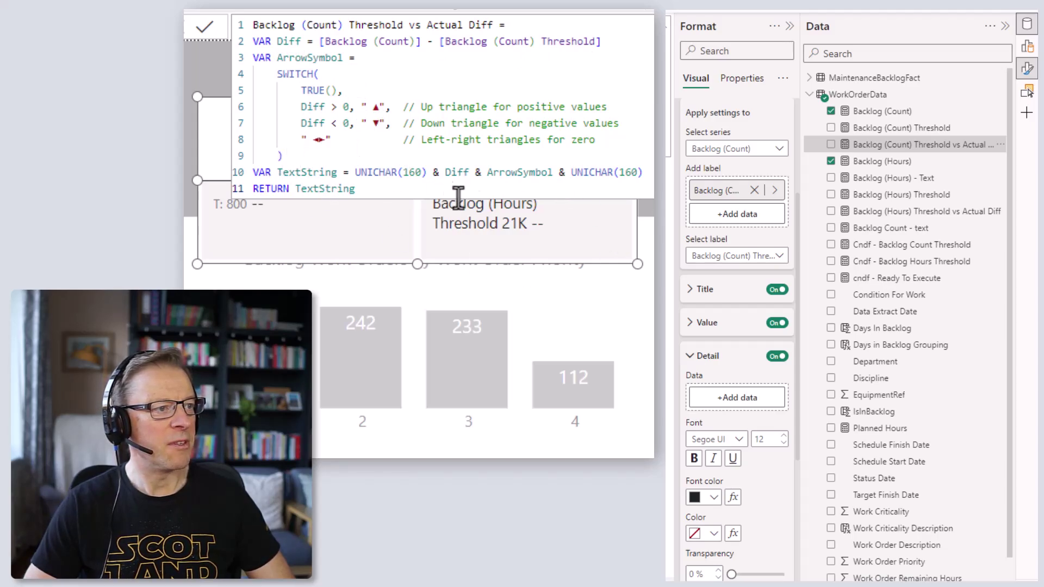
pyautogui.moveTo(354, 174); pyautogui.dragTo(429, 174)
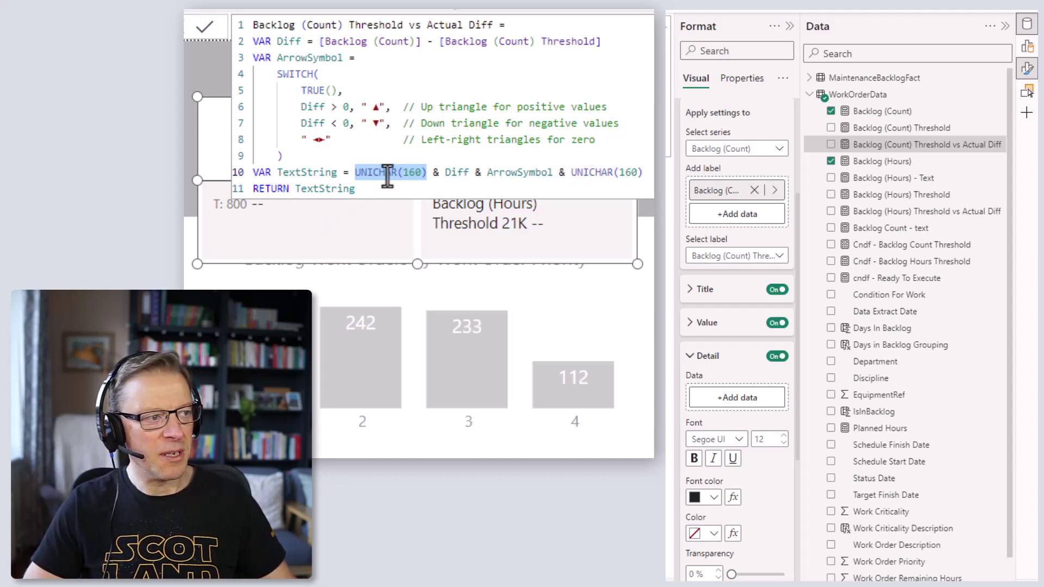
pyautogui.click(919, 144)
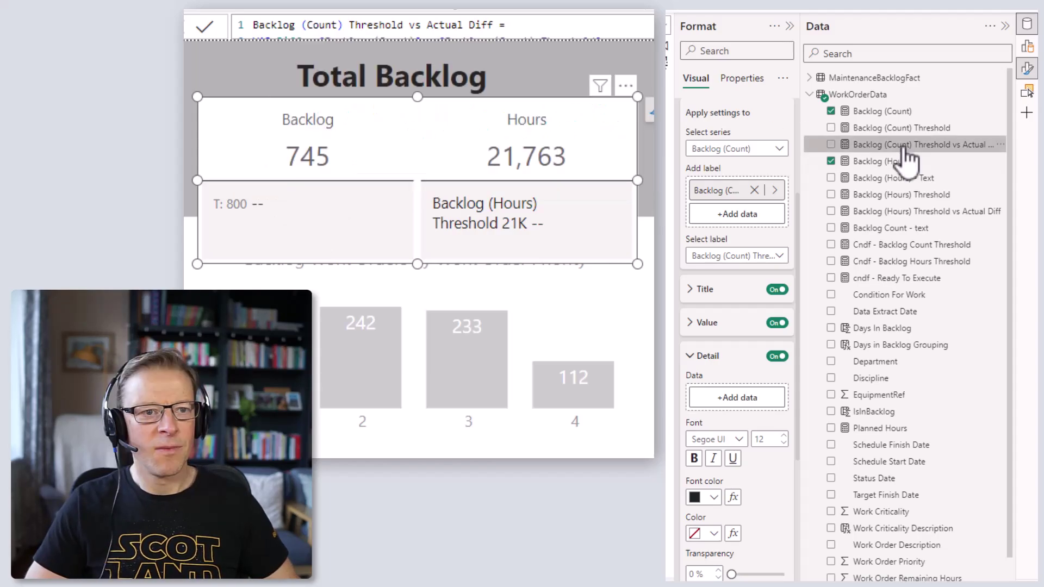
pyautogui.moveTo(919, 144); pyautogui.dragTo(737, 397)
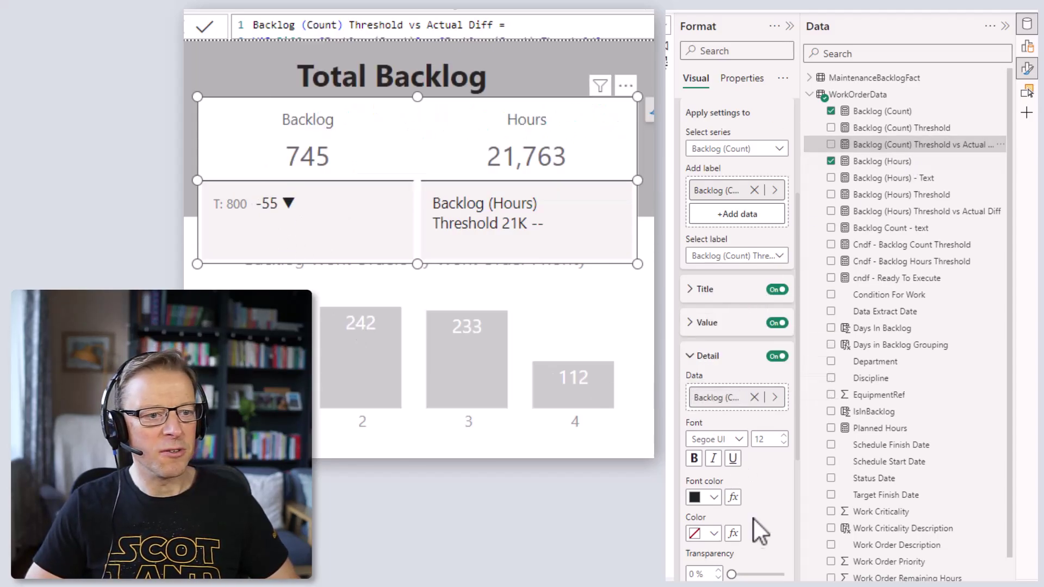
# Set the Backlog (Count) reference label detail to font size 10 with a gray font color
pyautogui.press('Down')
pyautogui.press('Down')
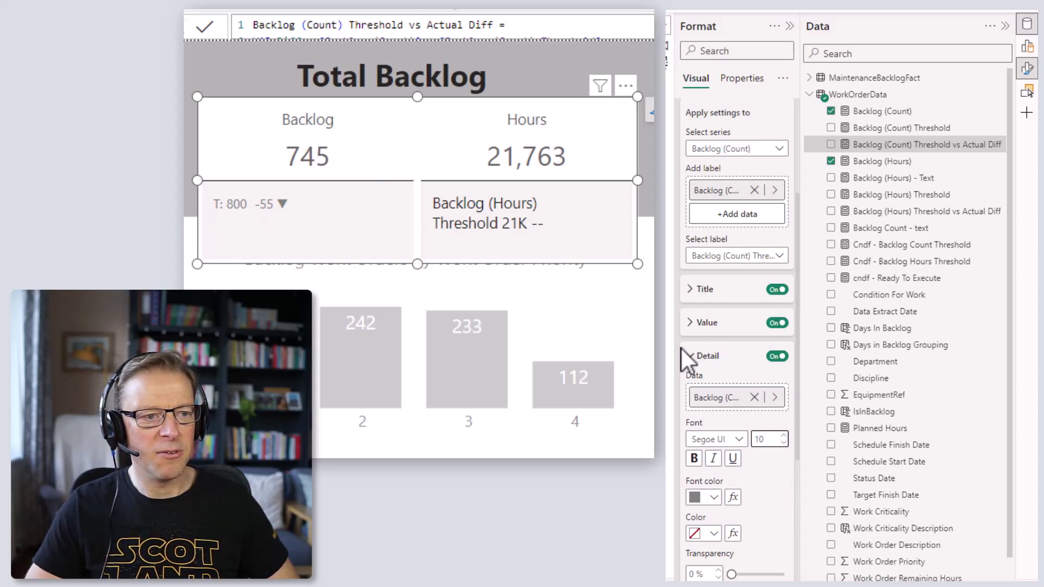
pyautogui.scroll(-3, 750, 460)
pyautogui.scroll(3, 753, 462)
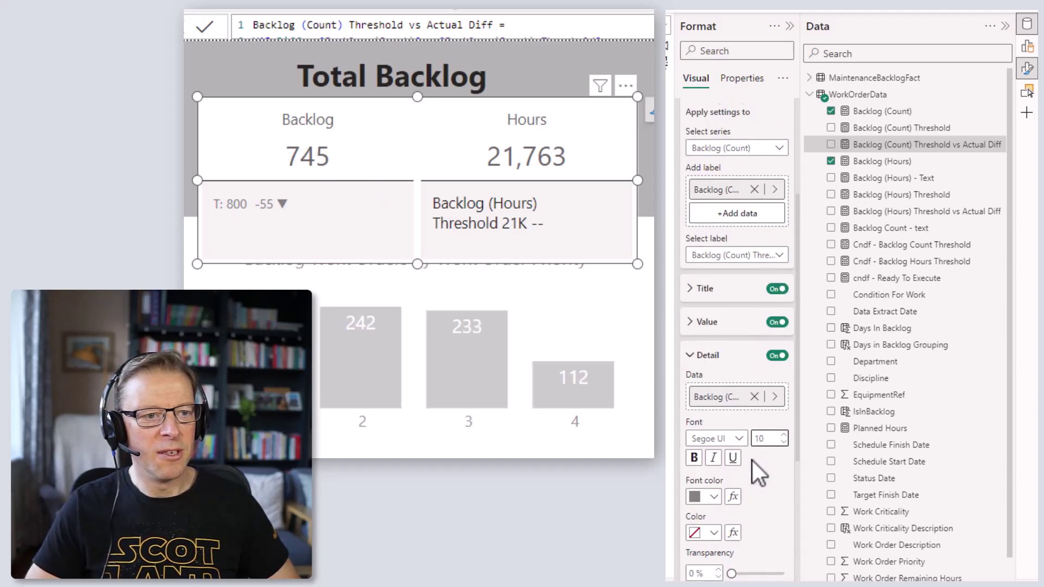
pyautogui.click(728, 370)
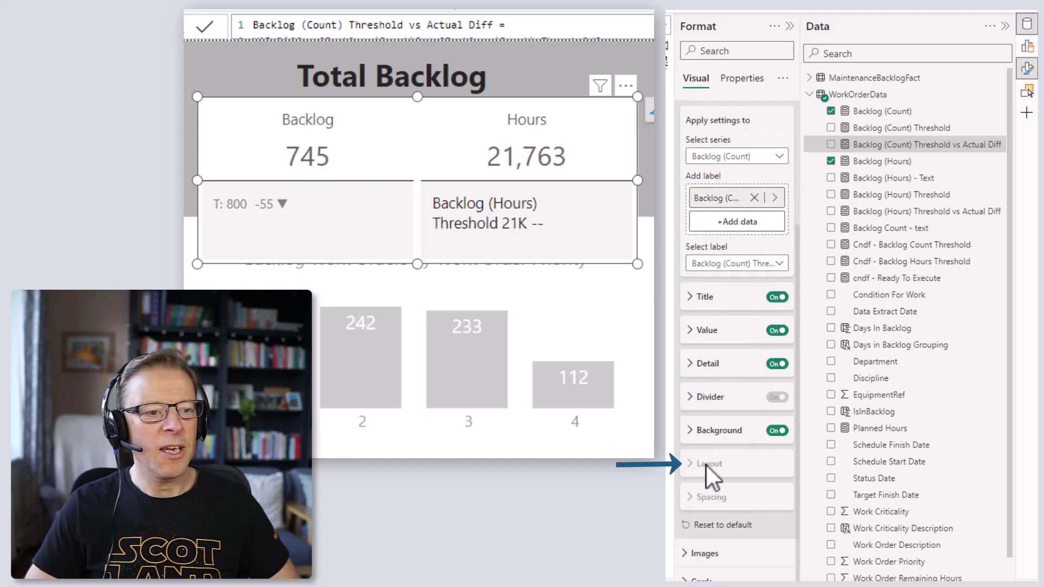
# Apply the reference label settings to all series and examine the layout options, including the arrangement choices
pyautogui.moveTo(720, 469)
pyautogui.moveTo(716, 496)
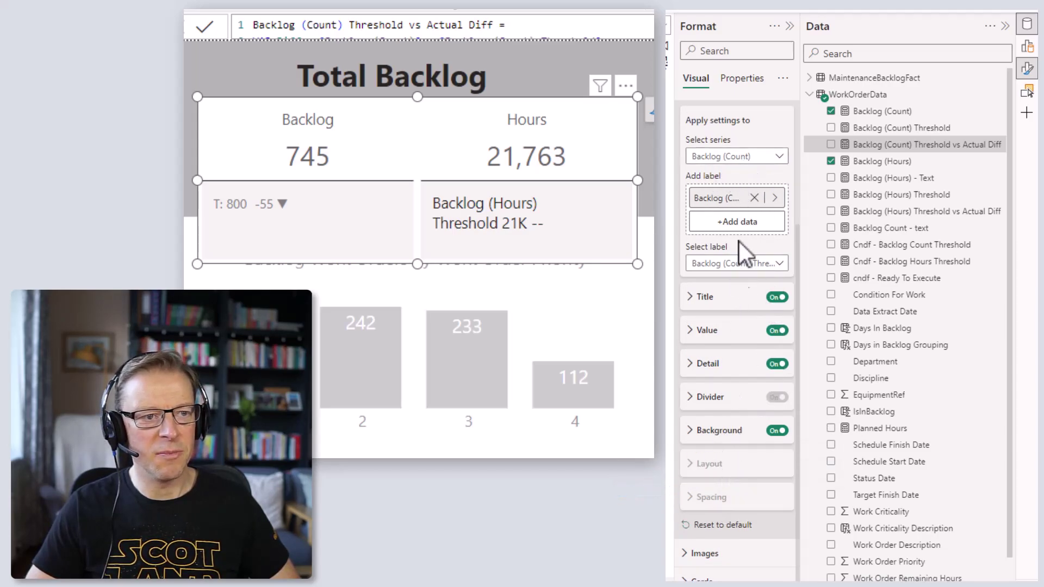
pyautogui.click(756, 158)
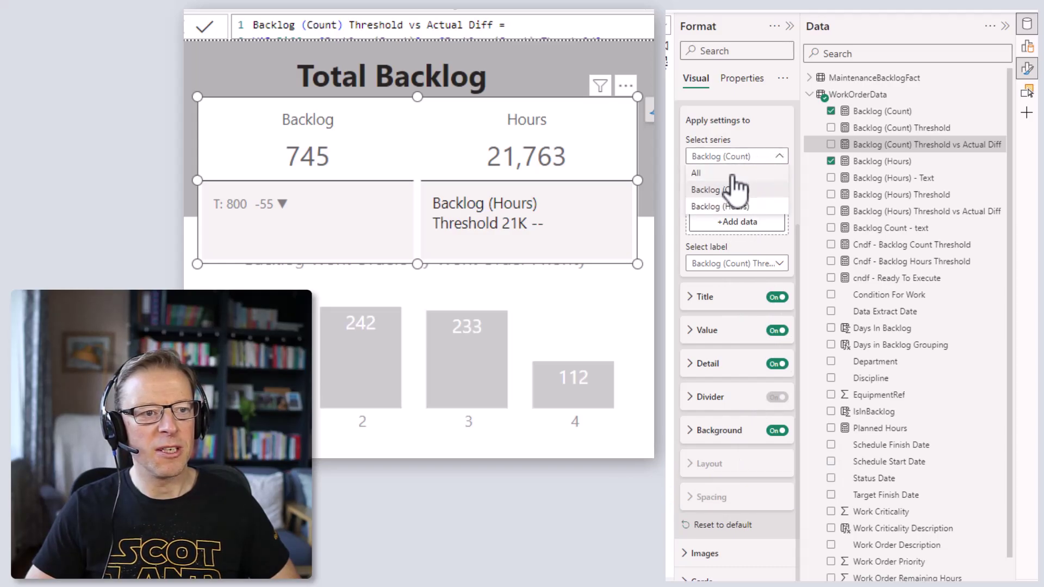
pyautogui.click(735, 188)
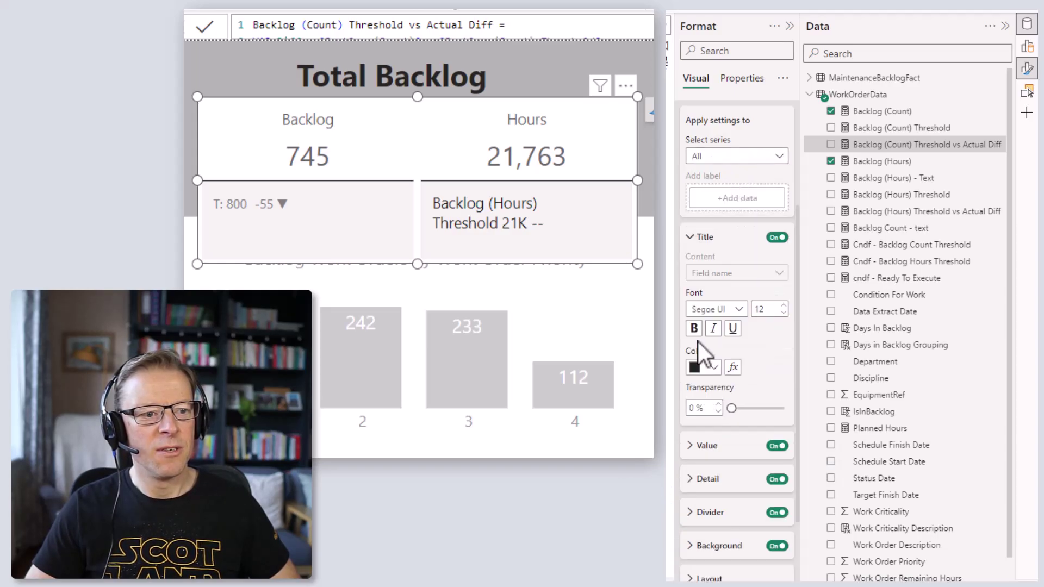
pyautogui.scroll(-3, 718, 468)
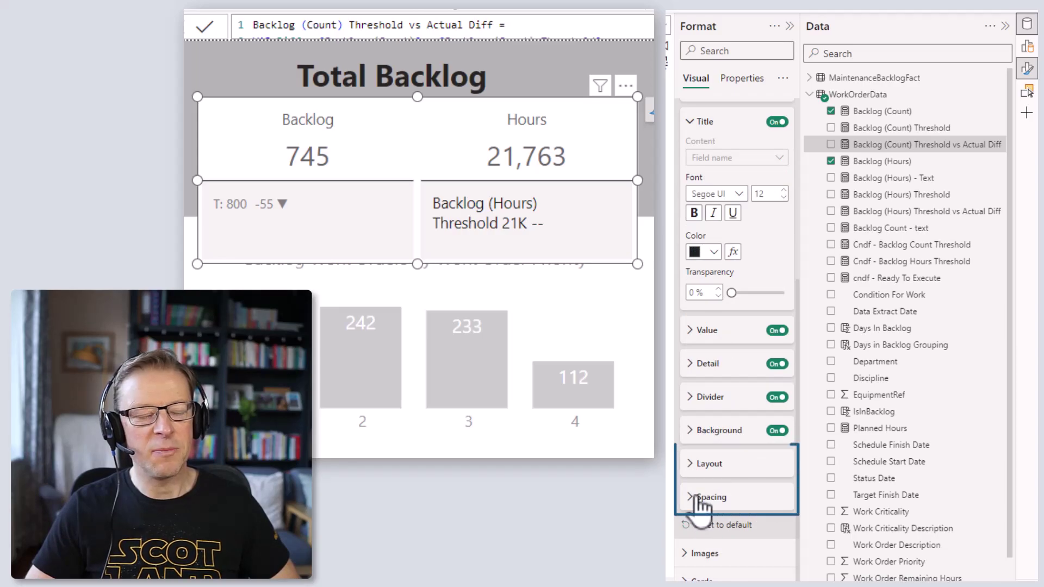
pyautogui.click(715, 465)
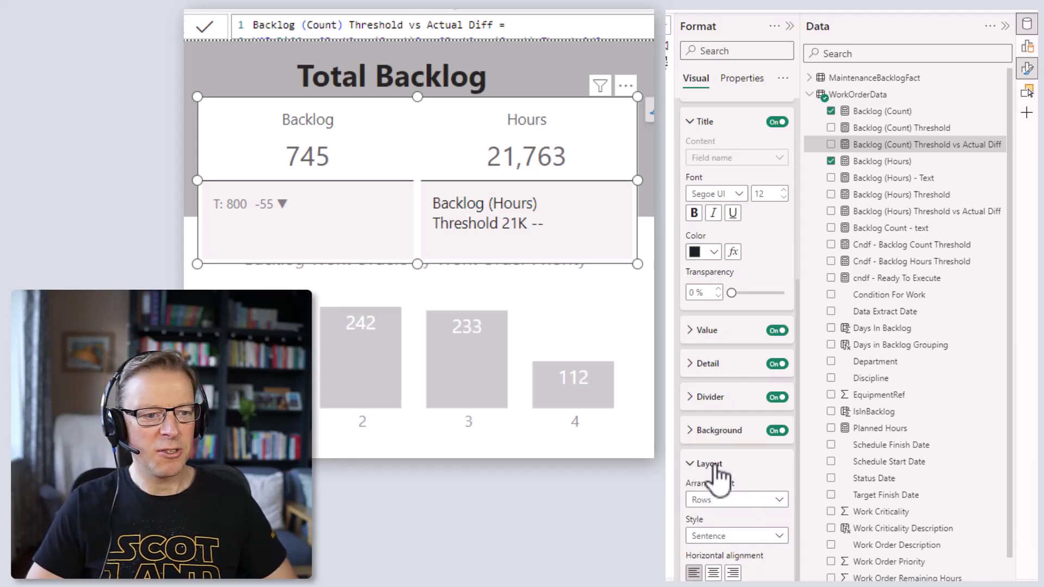
pyautogui.scroll(-3, 757, 478)
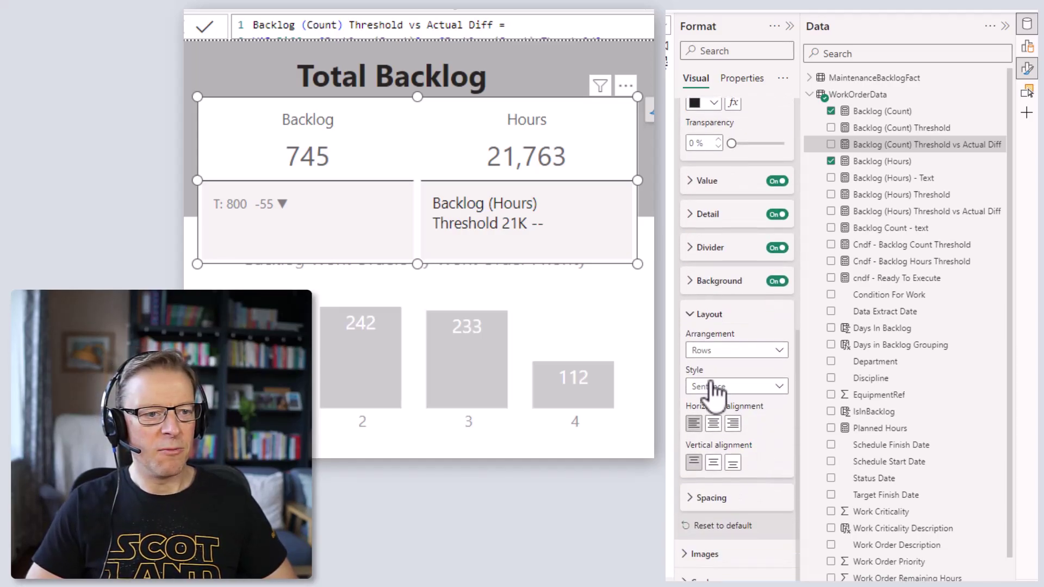
pyautogui.click(707, 351)
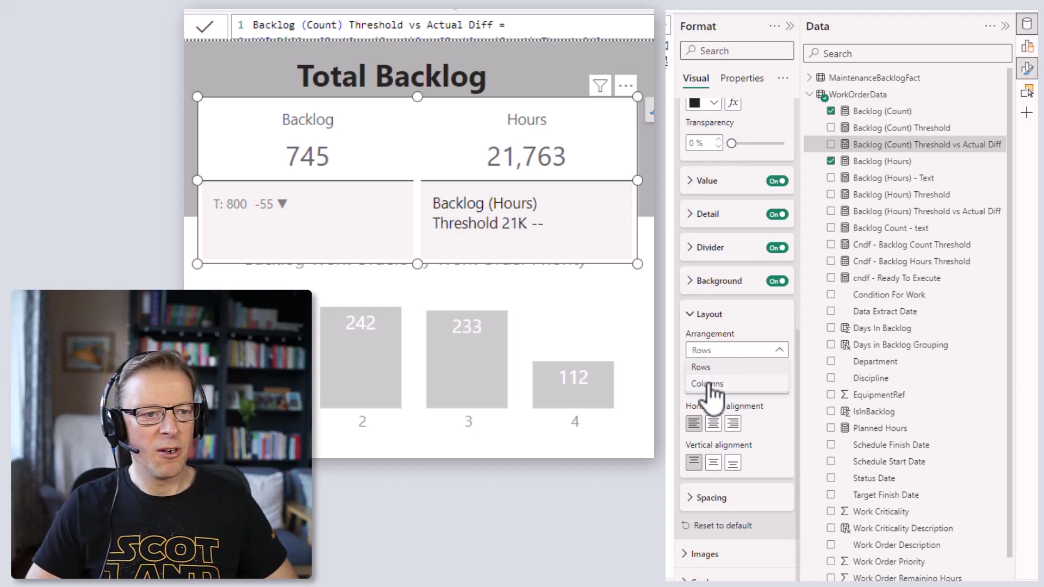
pyautogui.click(708, 351)
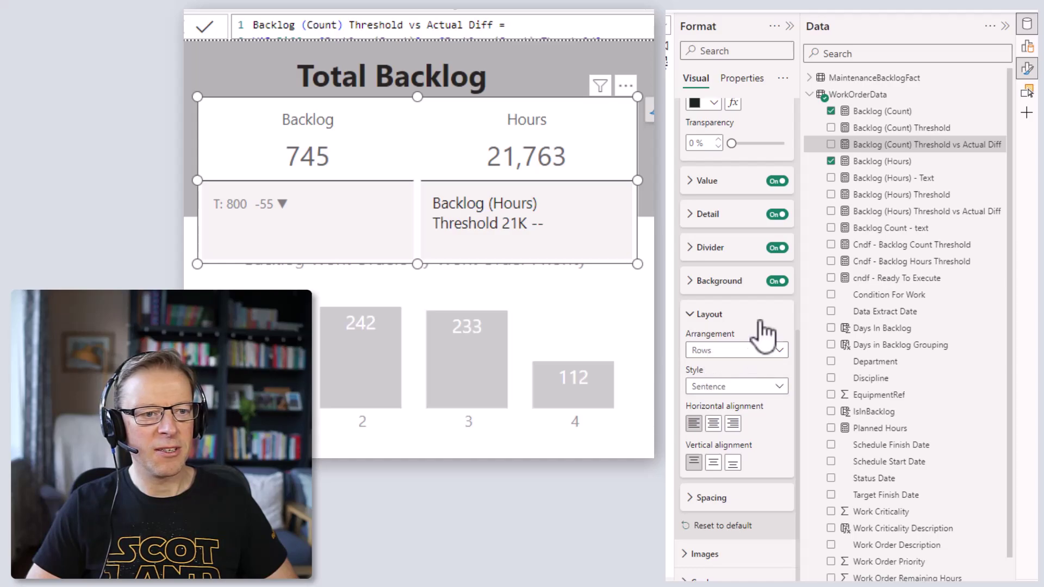
# Try the Tabular layout style on the reference labels of all series, and return to Sentence
pyautogui.click(708, 388)
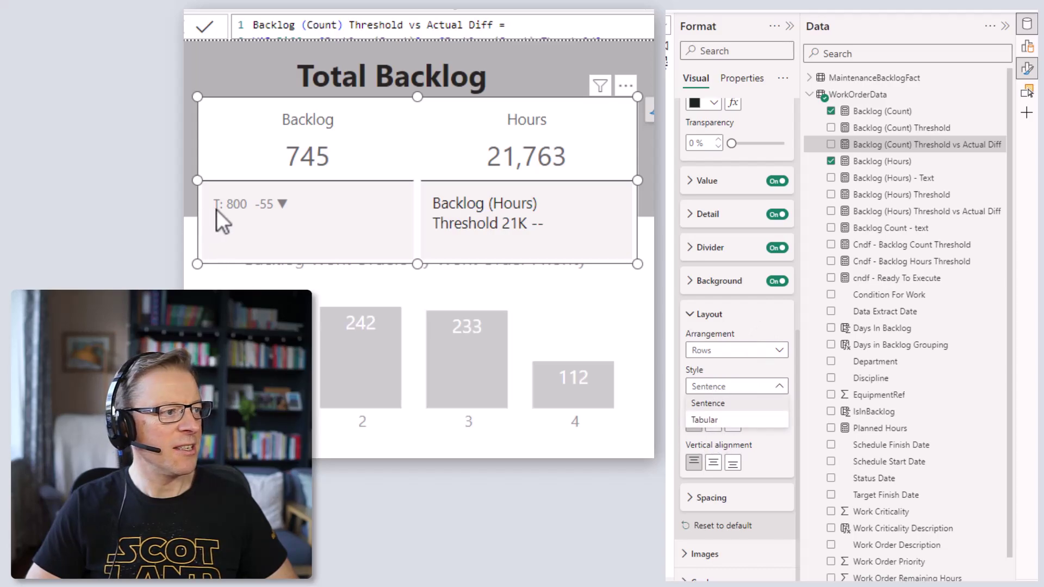
pyautogui.click(727, 427)
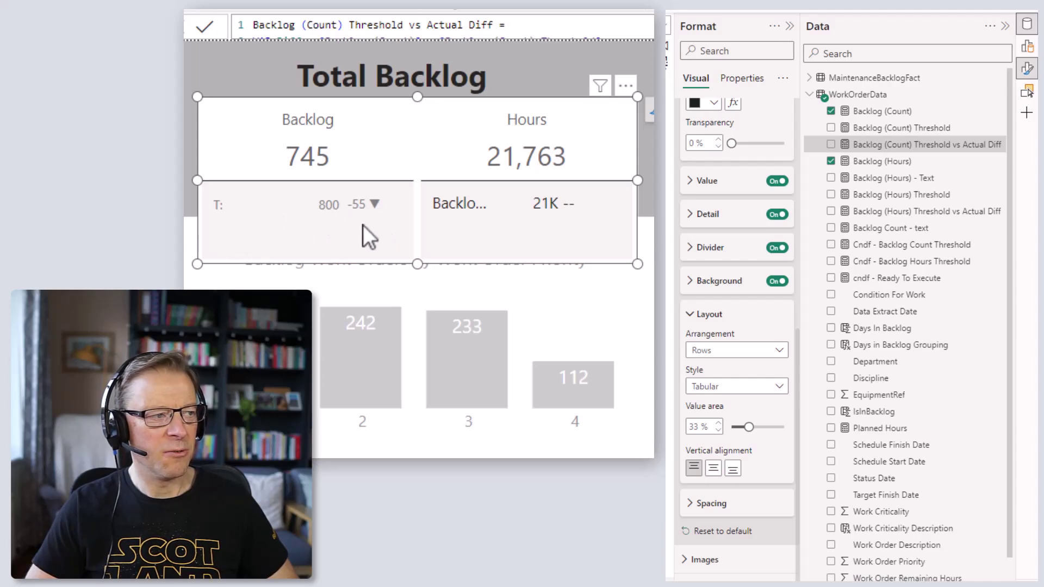
pyautogui.click(726, 387)
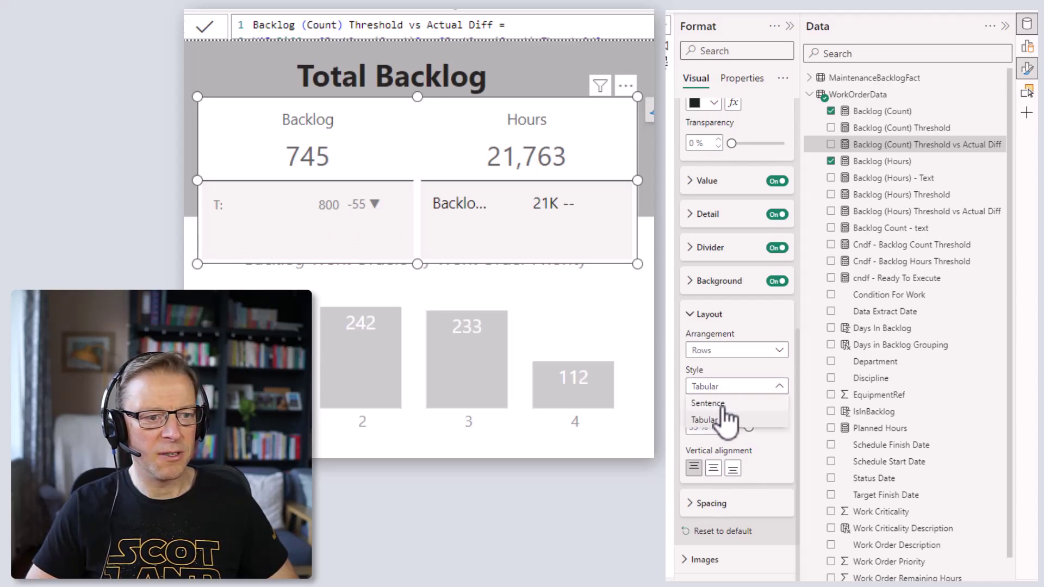
pyautogui.click(720, 407)
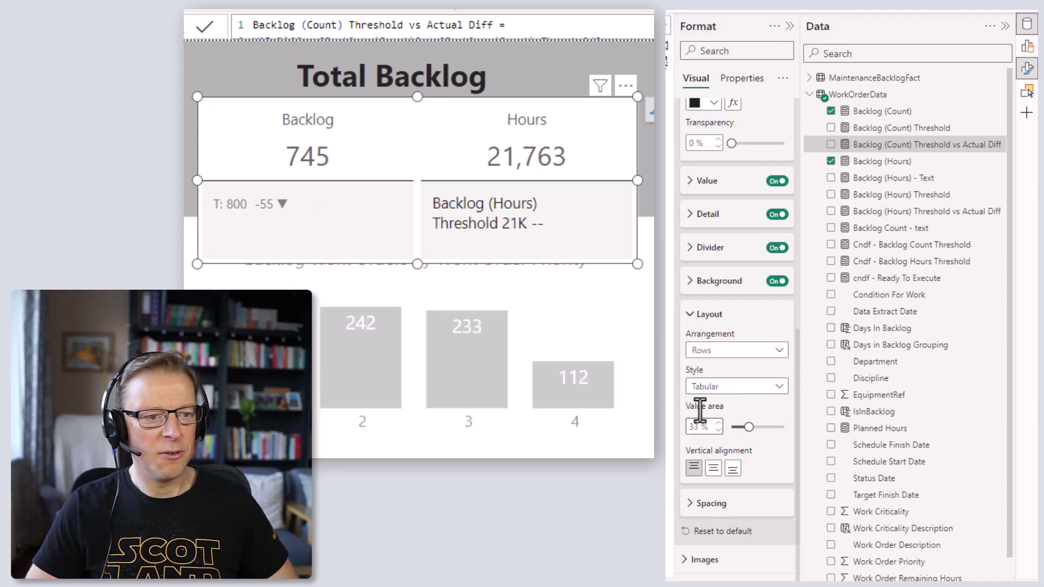
# Center the reference labels of all series vertically and horizontally
pyautogui.click(714, 463)
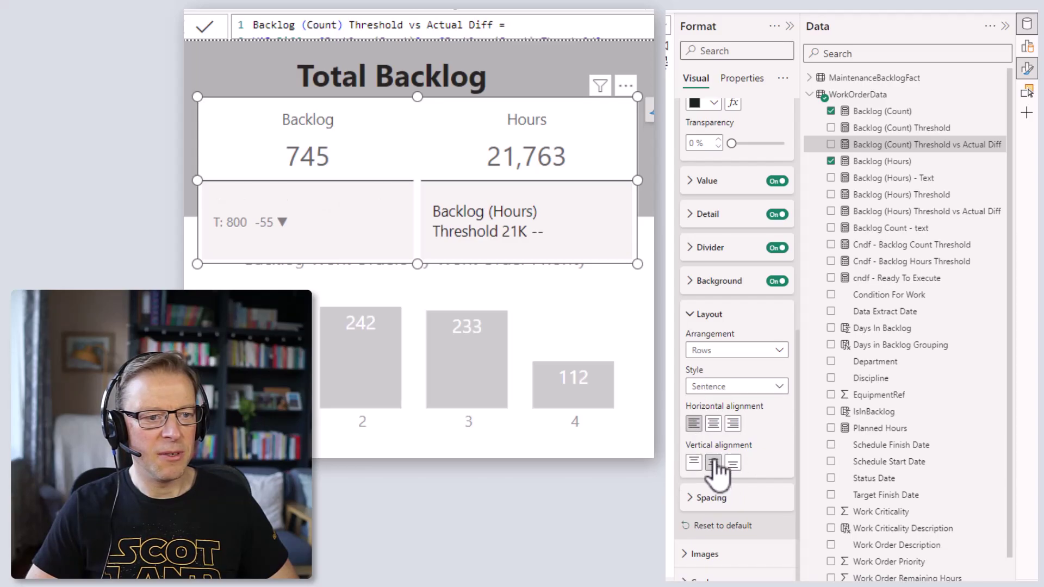
pyautogui.click(713, 425)
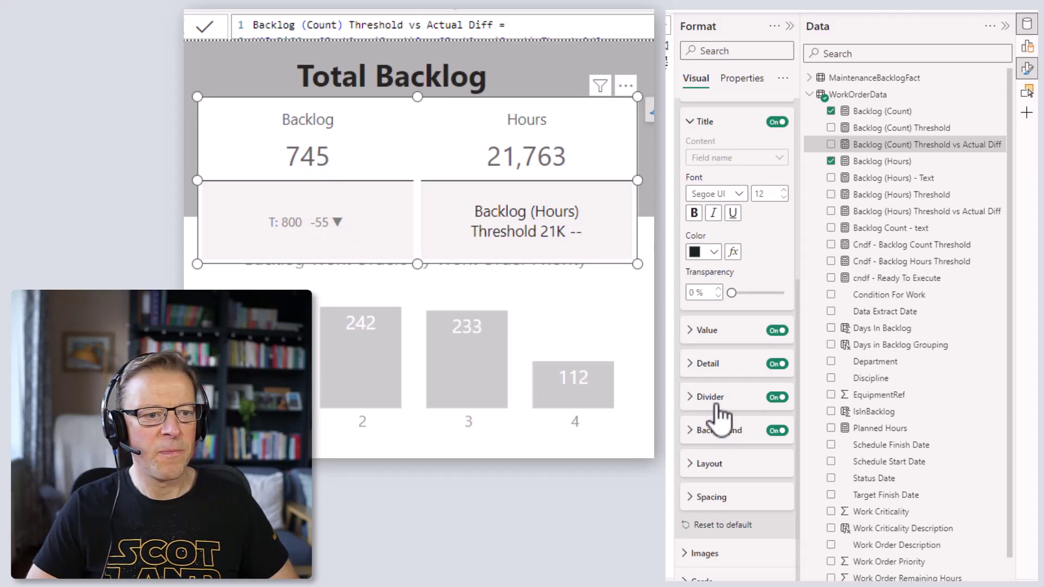
# Switch the reference label settings to the Backlog (Count) series and give its detail a light gray background color
pyautogui.scroll(2, 735, 377)
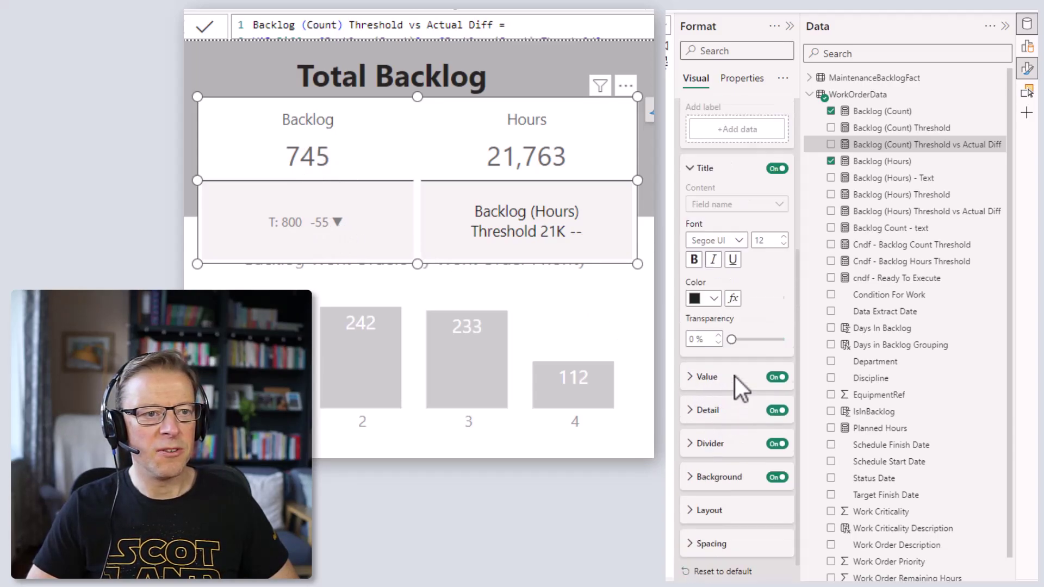
pyautogui.click(696, 202)
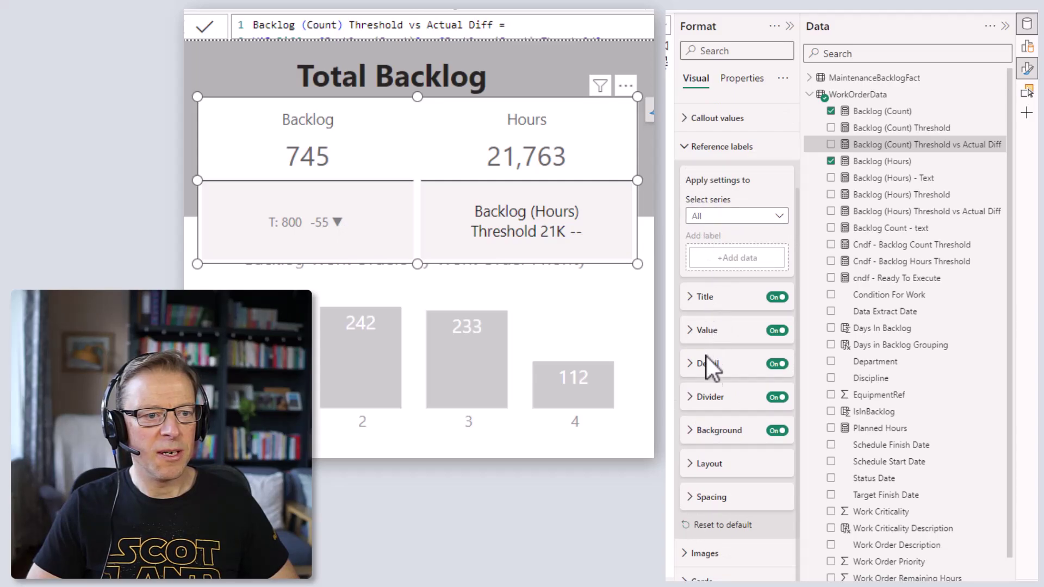
pyautogui.click(713, 216)
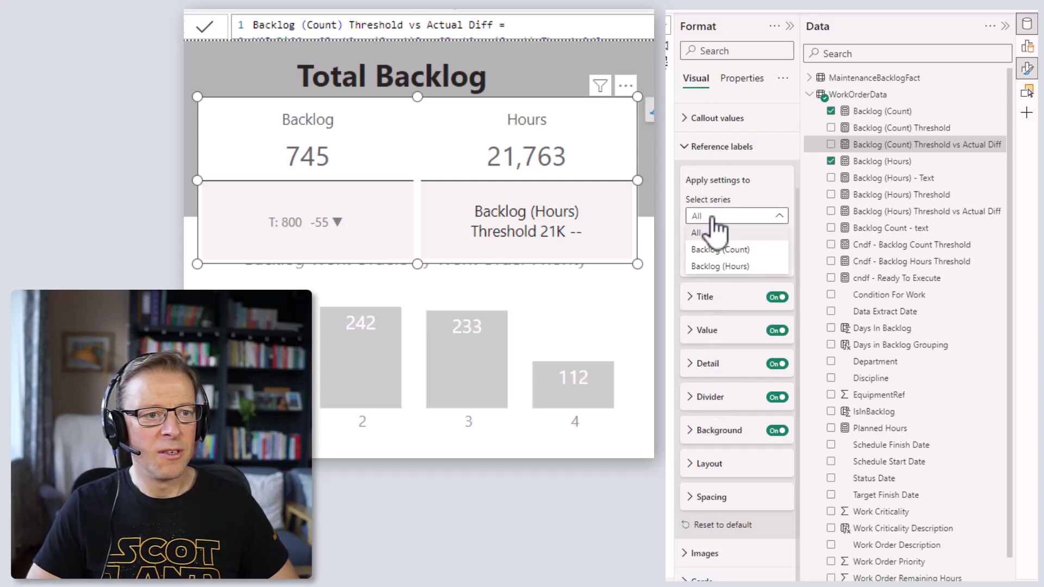
pyautogui.click(719, 250)
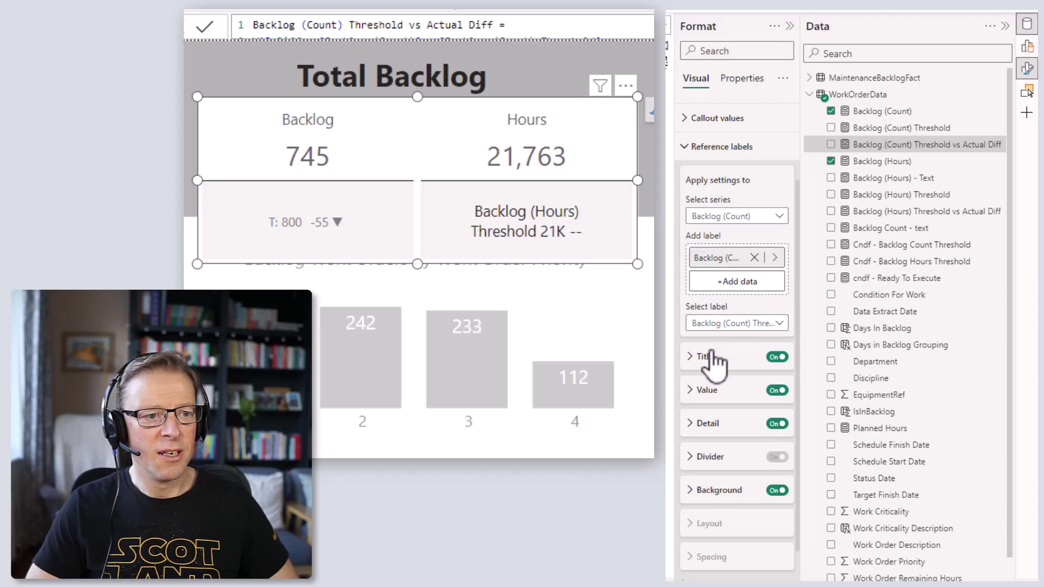
pyautogui.click(706, 423)
pyautogui.scroll(-3, 726, 433)
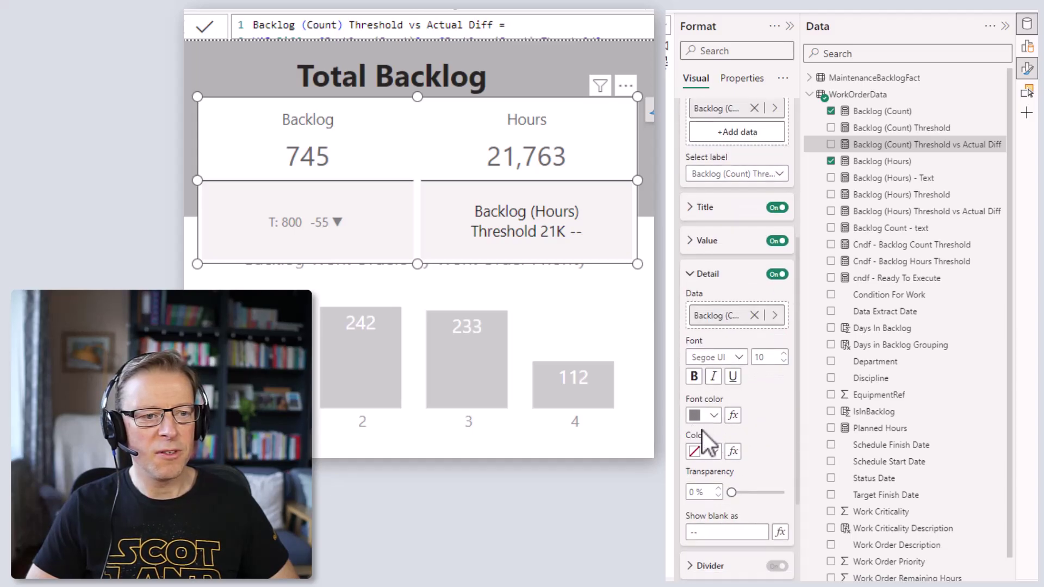
pyautogui.click(711, 452)
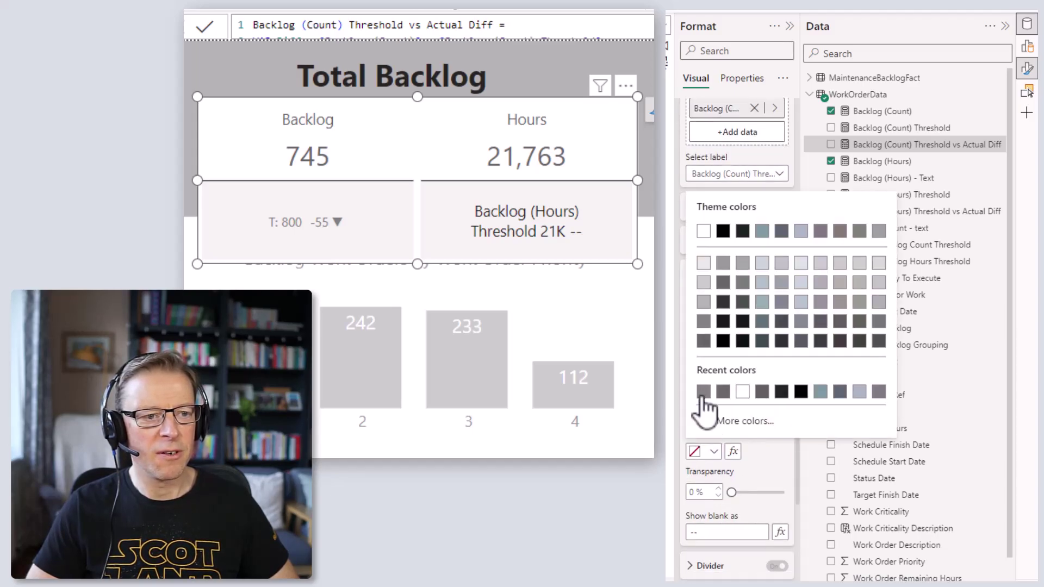
pyautogui.click(704, 264)
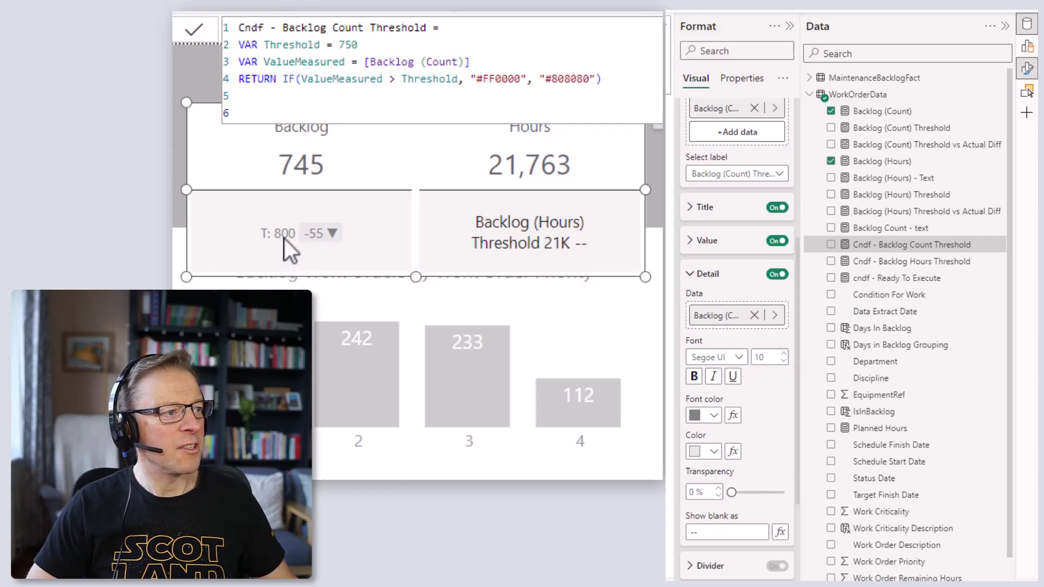
# Set the Threshold variable in the Cndf - Backlog Count Threshold measure to 800
pyautogui.doubleClick(339, 45)
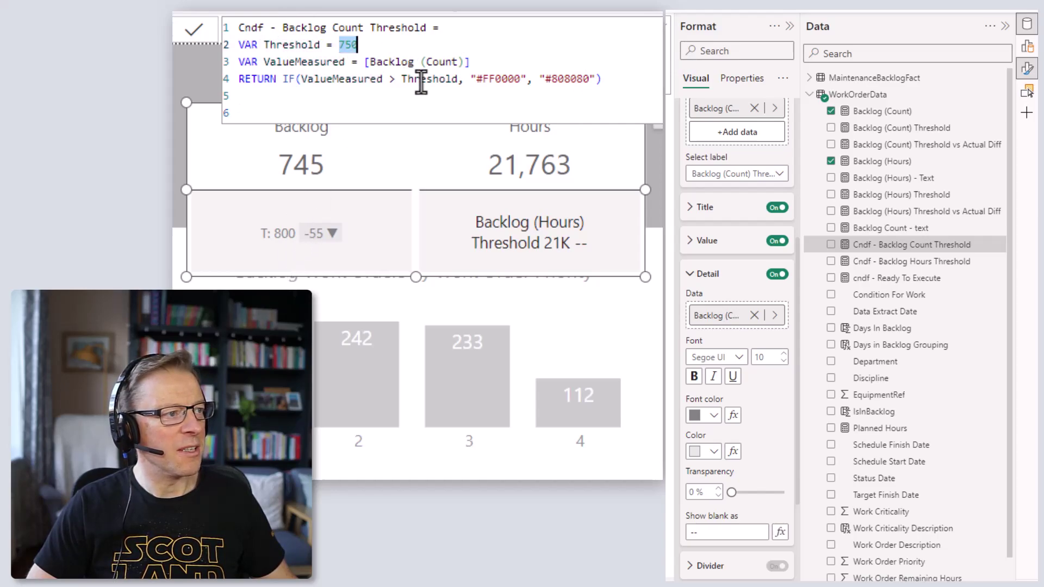
pyautogui.write('800')
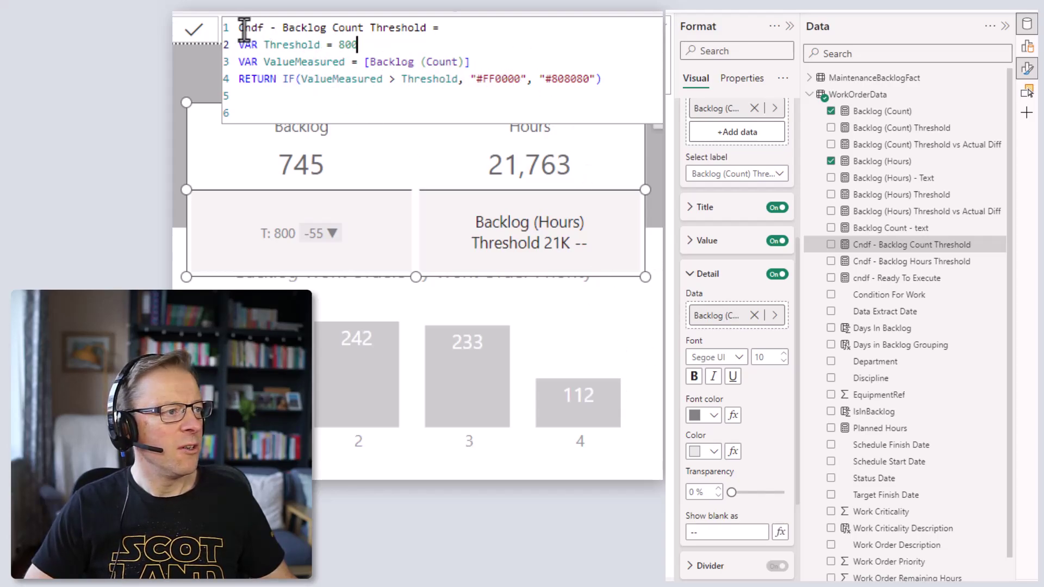
pyautogui.click(742, 332)
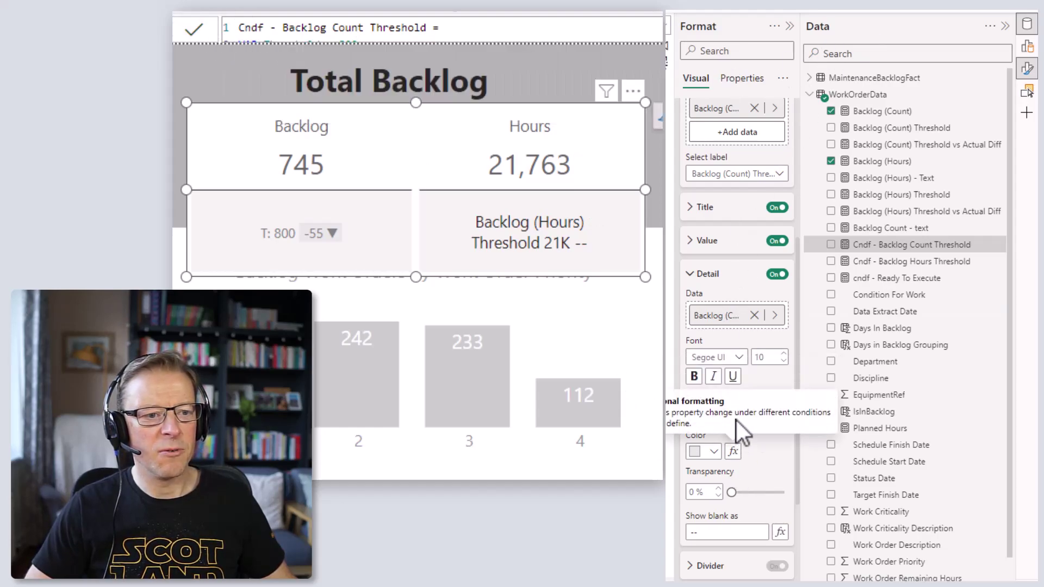
# Apply conditional formatting to the Backlog (Count) detail's font color, using field value style based on Cndf - Backlog Count Threshold
pyautogui.click(733, 415)
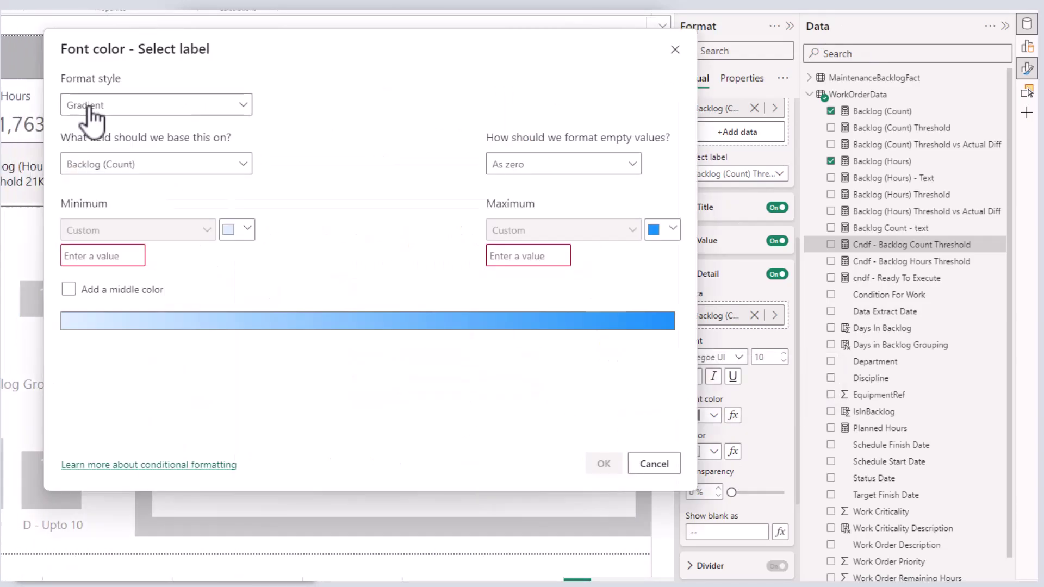
pyautogui.click(95, 106)
pyautogui.click(103, 168)
pyautogui.click(156, 163)
pyautogui.write('cndf')
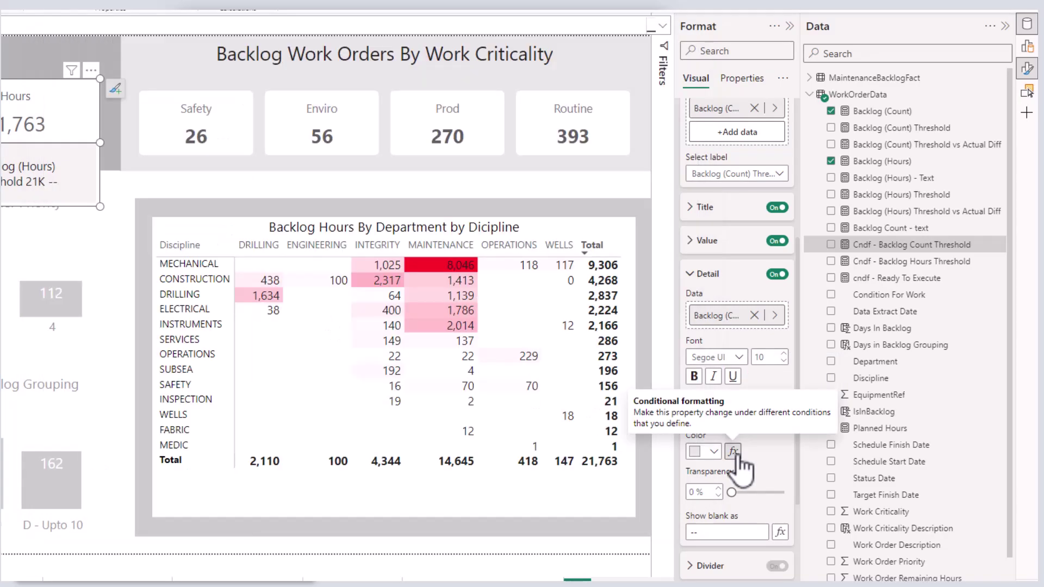
# Apply conditional formatting to the Backlog (Count) detail's background color, using field value style based on Cndf - Backlog Count Threshold
pyautogui.click(733, 451)
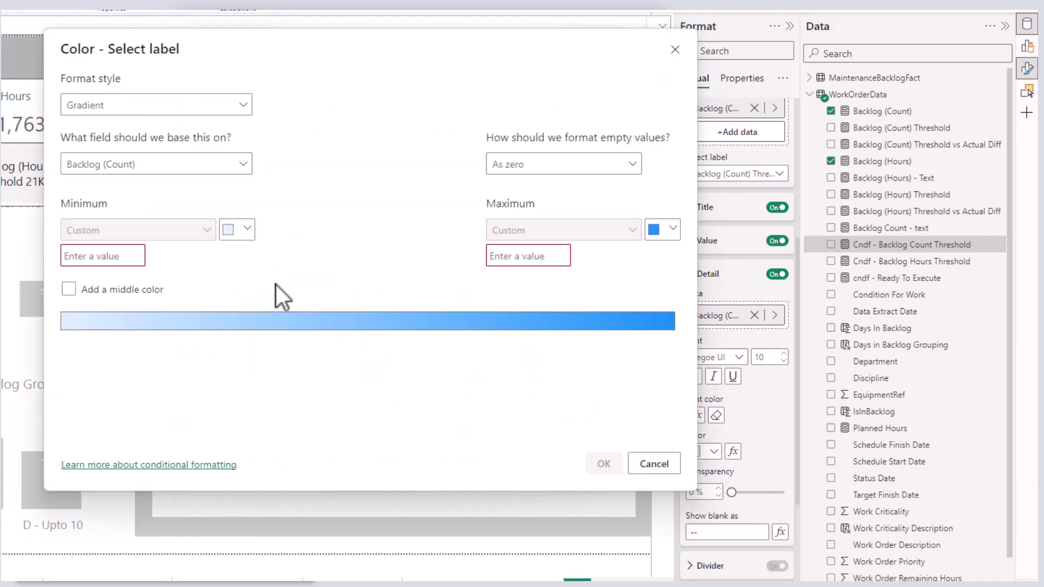
pyautogui.click(163, 106)
pyautogui.click(158, 170)
pyautogui.click(148, 327)
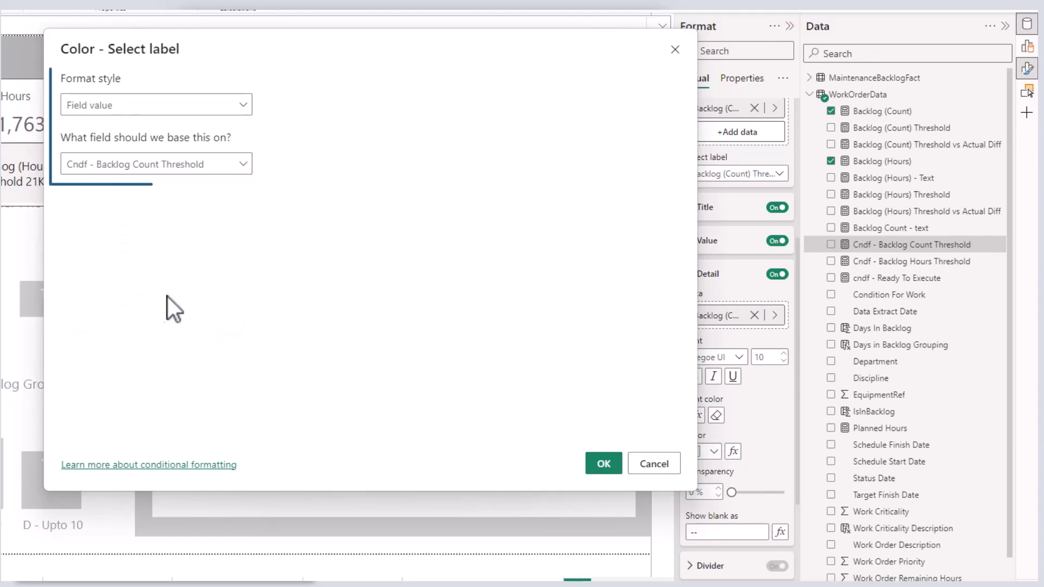
pyautogui.click(602, 464)
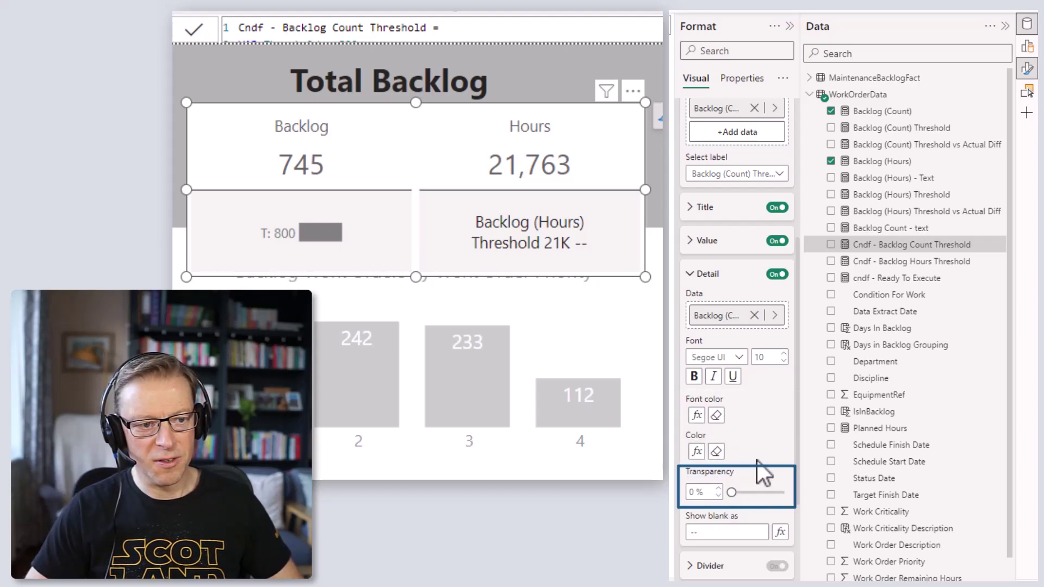
# Set the transparency of the Backlog (Count) detail's background color to 90%
pyautogui.moveTo(732, 492); pyautogui.dragTo(771, 493)
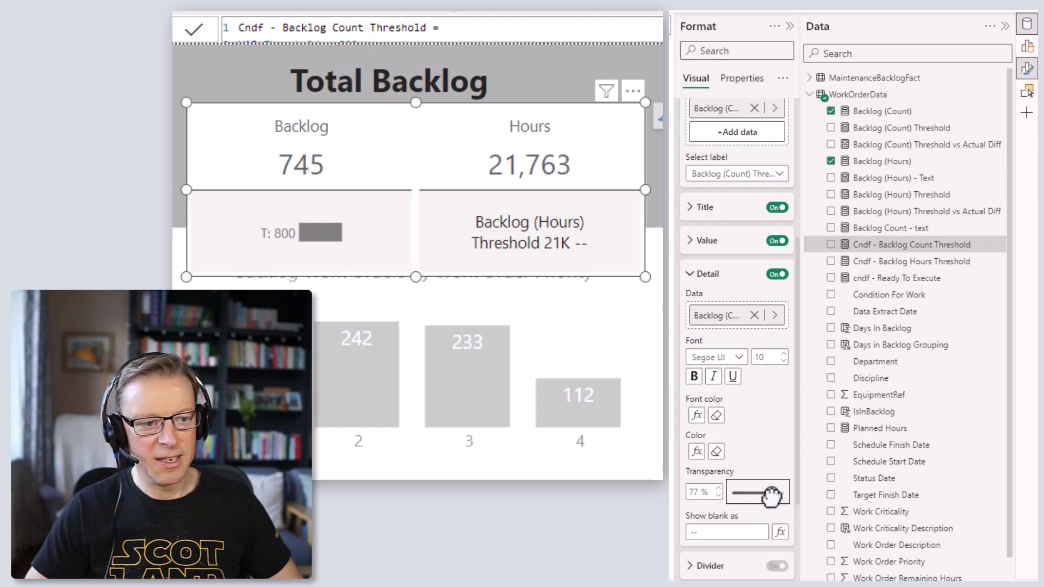
pyautogui.click(719, 489)
pyautogui.click(718, 489)
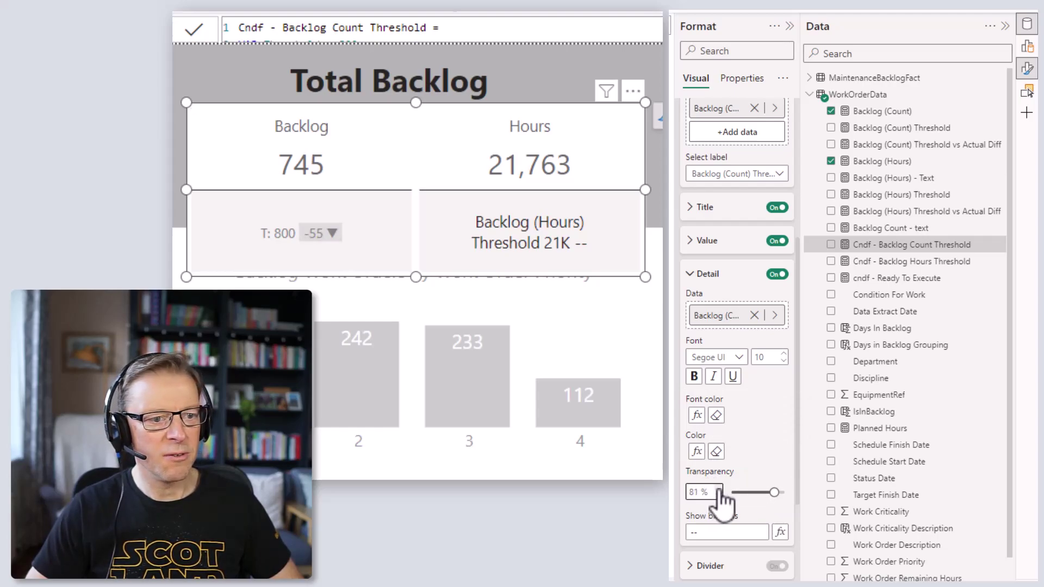
pyautogui.click(718, 489)
pyautogui.click(718, 489)
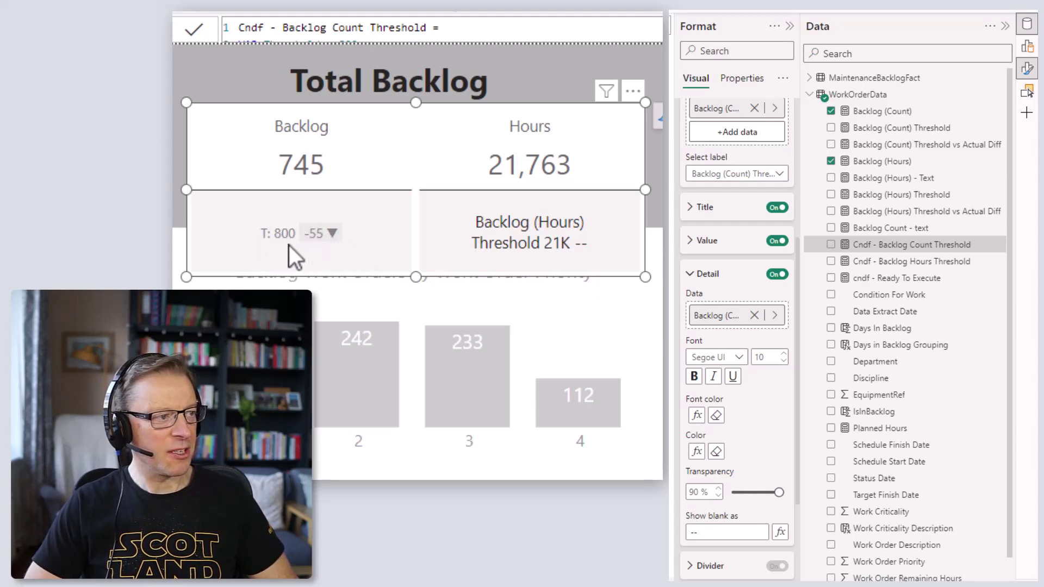
# In the Cndf - Backlog Count Threshold measure, set the threshold to 700 and the above-threshold color to #e35053
pyautogui.click(339, 30)
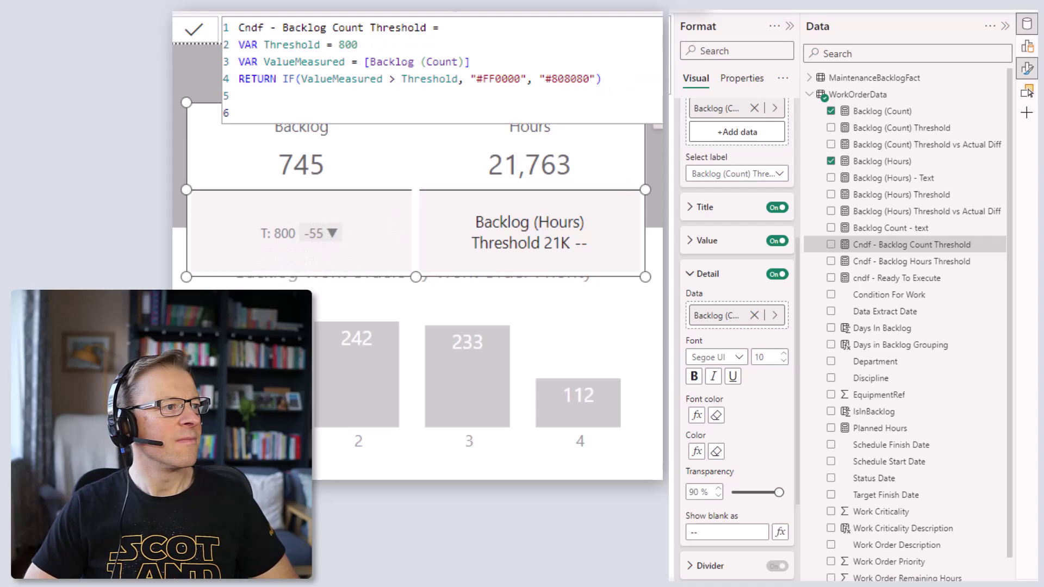
pyautogui.doubleClick(340, 45)
pyautogui.write('700')
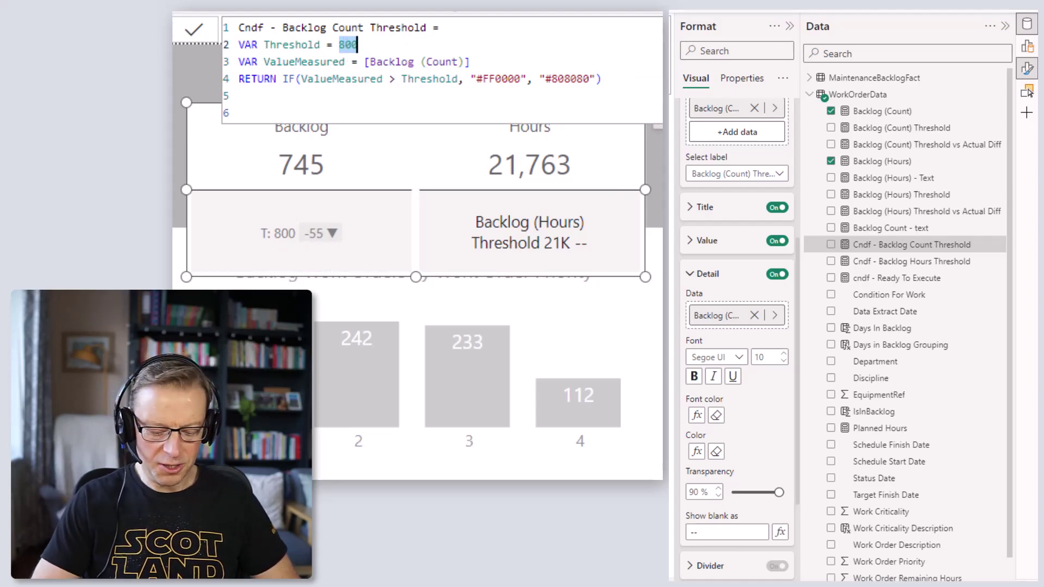
pyautogui.press('Return')
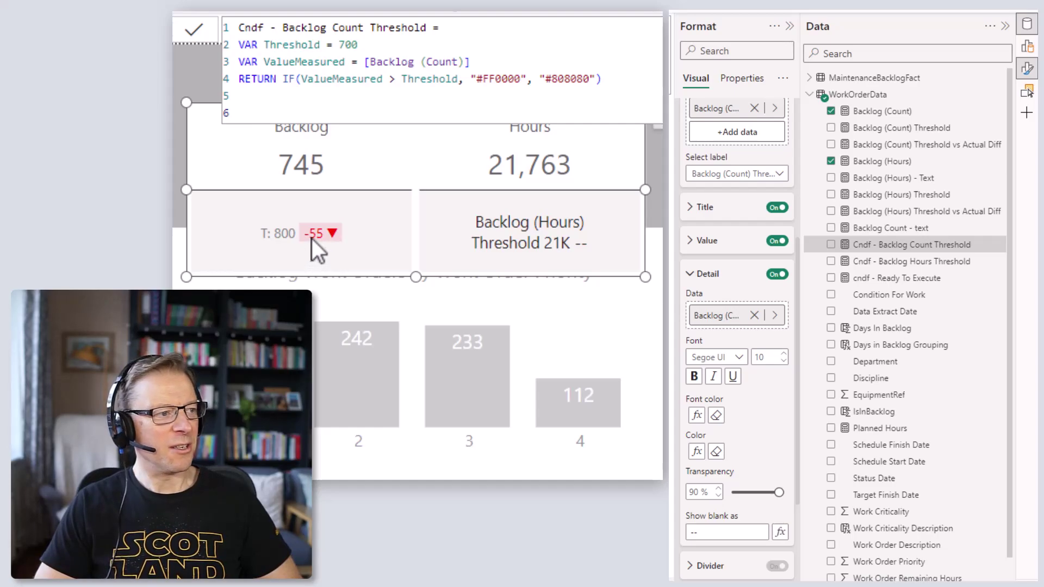
pyautogui.write('e35053')
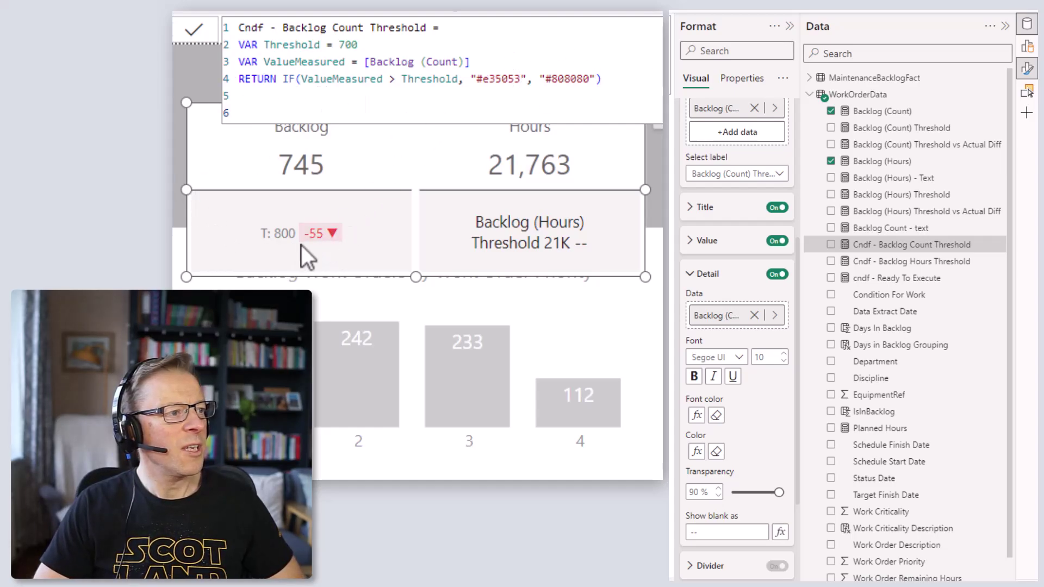
pyautogui.click(498, 198)
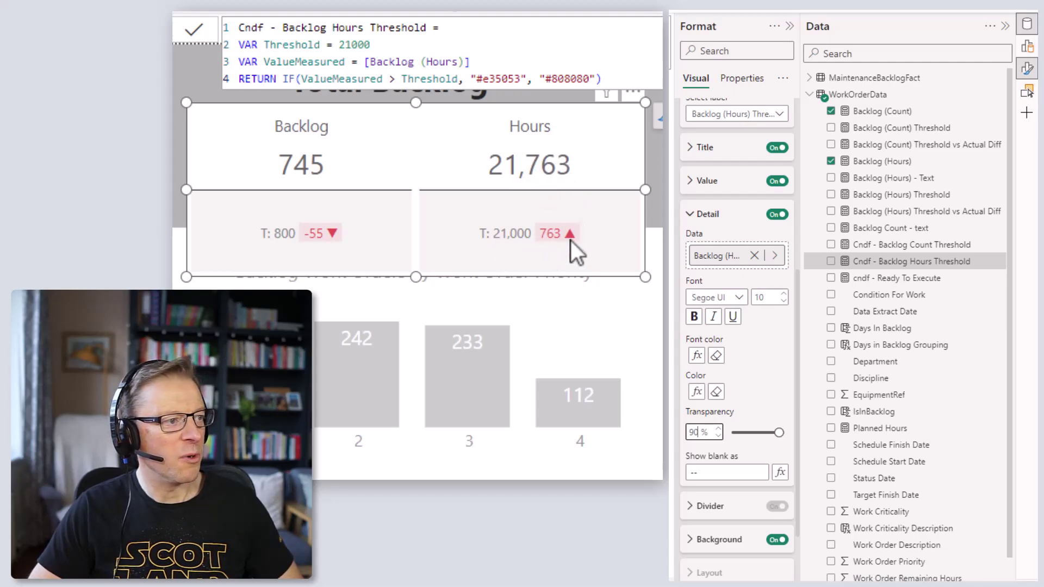
# Set the threshold in the Cndf - Backlog Count Threshold measure back to 800
pyautogui.click(924, 245)
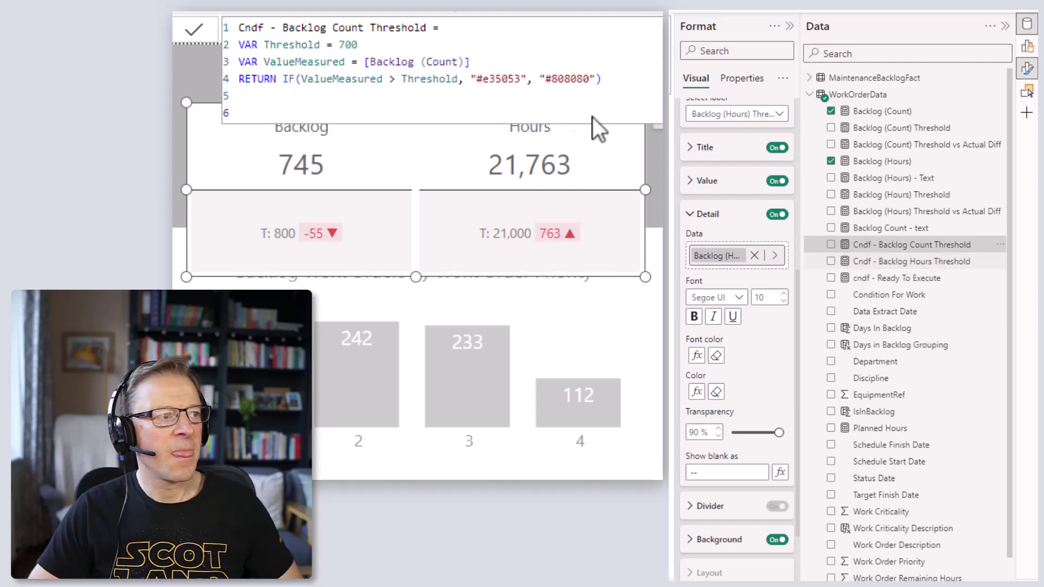
pyautogui.doubleClick(348, 45)
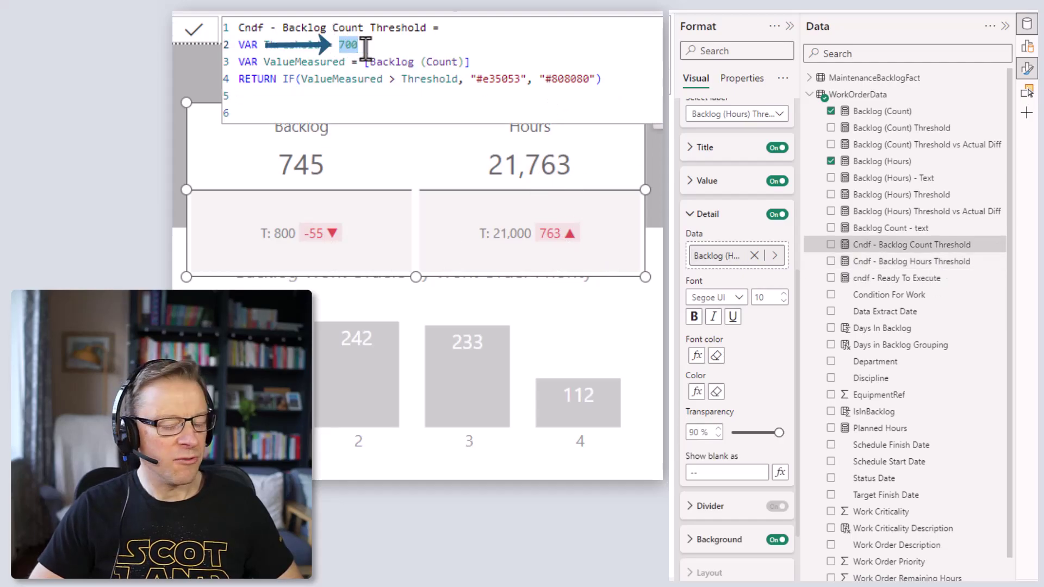
pyautogui.write('800')
pyautogui.press('Return')
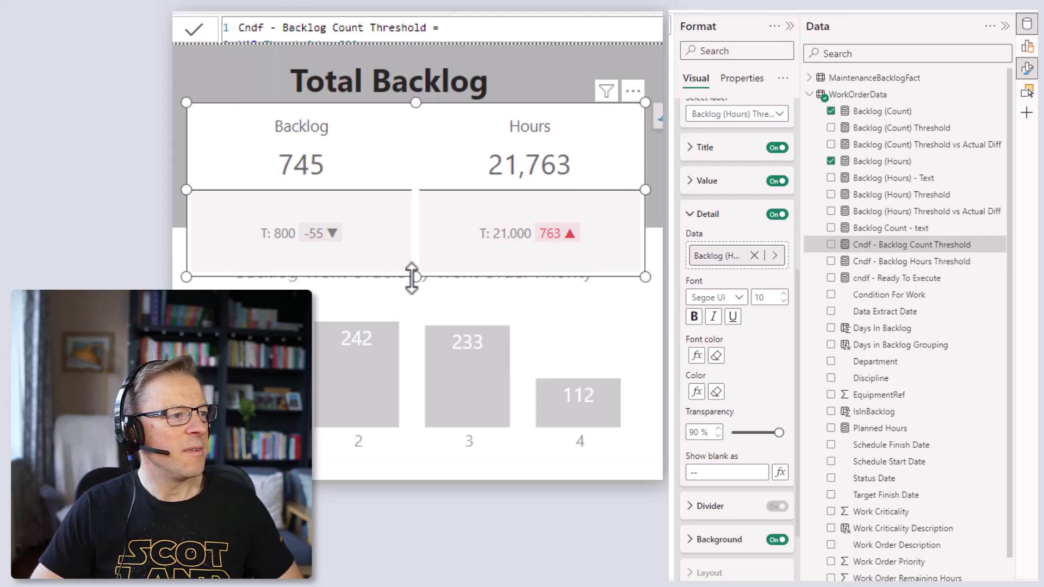
# Format the Total Backlog title as size 14 and left-aligned, and extend its text box to the card's left edge
pyautogui.click(363, 79)
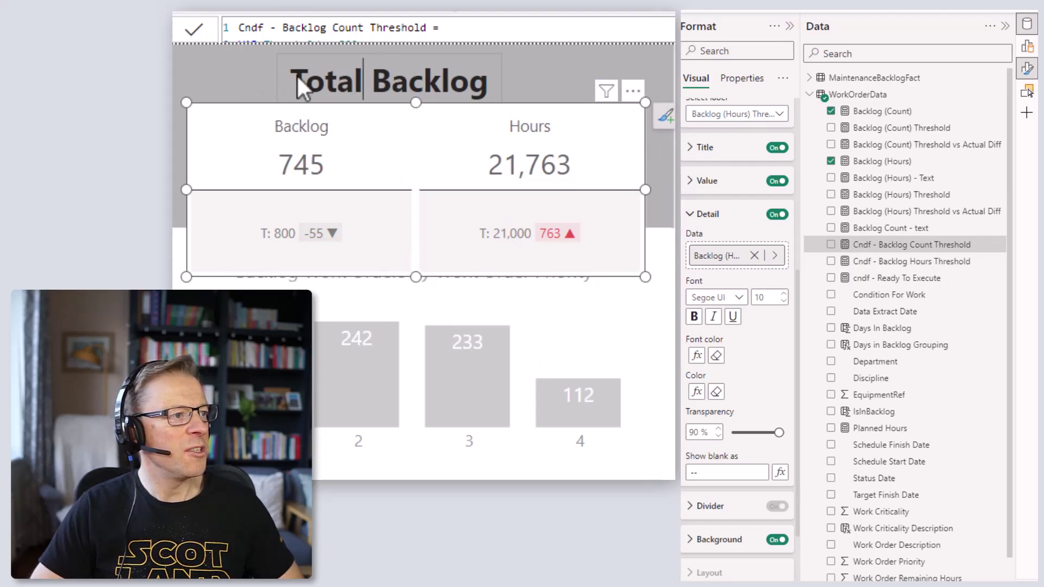
pyautogui.hotkey('ctrl', 'a')
pyautogui.click(716, 70)
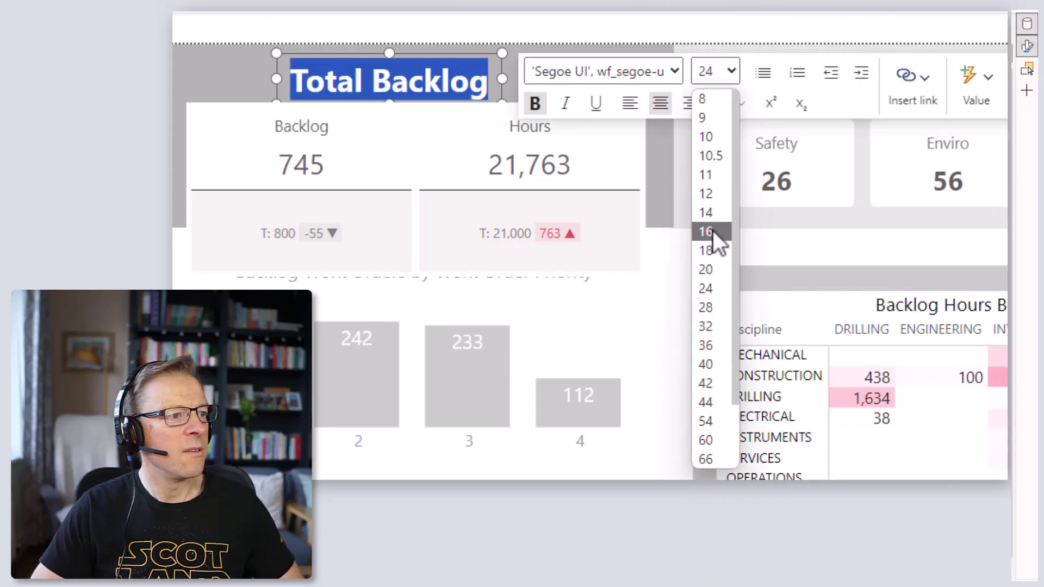
pyautogui.click(709, 212)
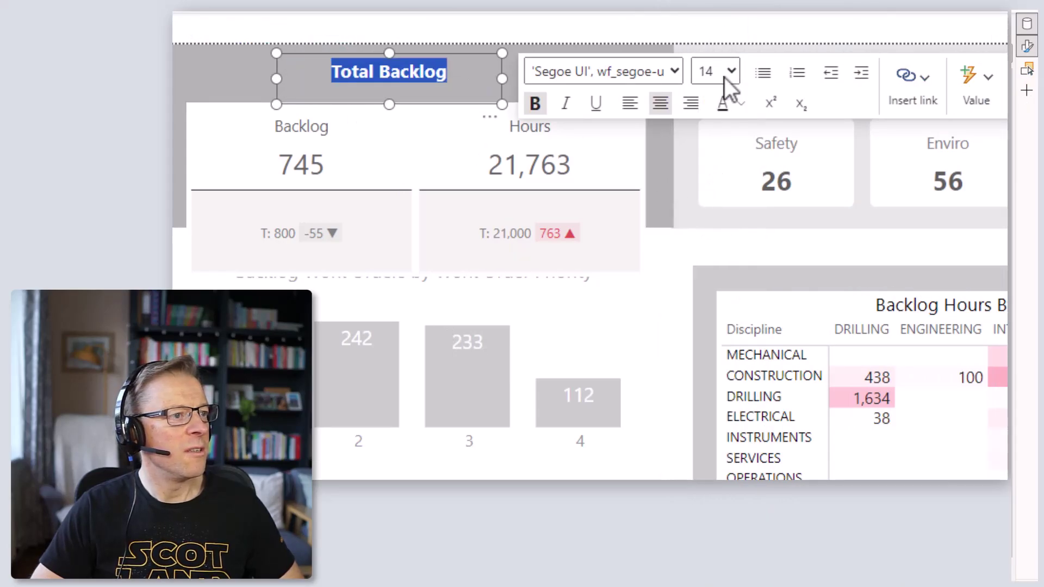
pyautogui.click(630, 103)
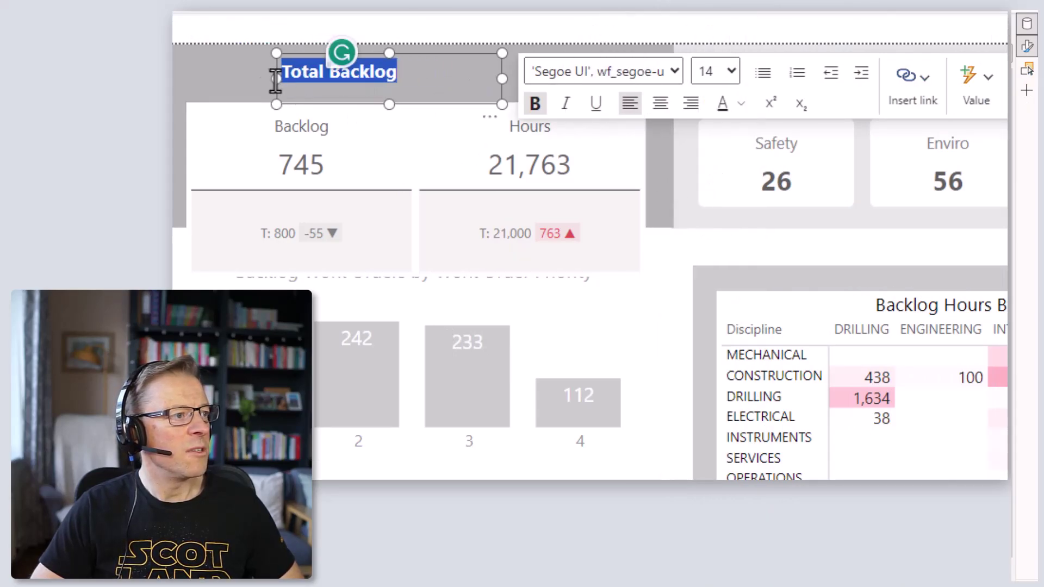
pyautogui.moveTo(276, 78); pyautogui.dragTo(189, 83)
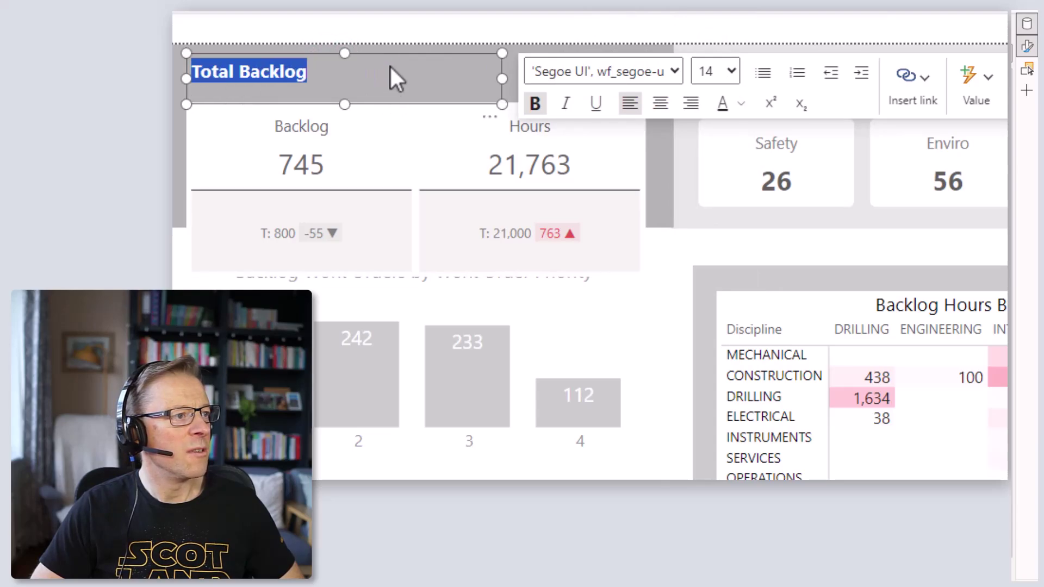
# Move the backlog card up beneath the Total Backlog title and shorten it to fit inside the gray header area
pyautogui.moveTo(344, 99); pyautogui.dragTo(373, 106)
pyautogui.click(362, 108)
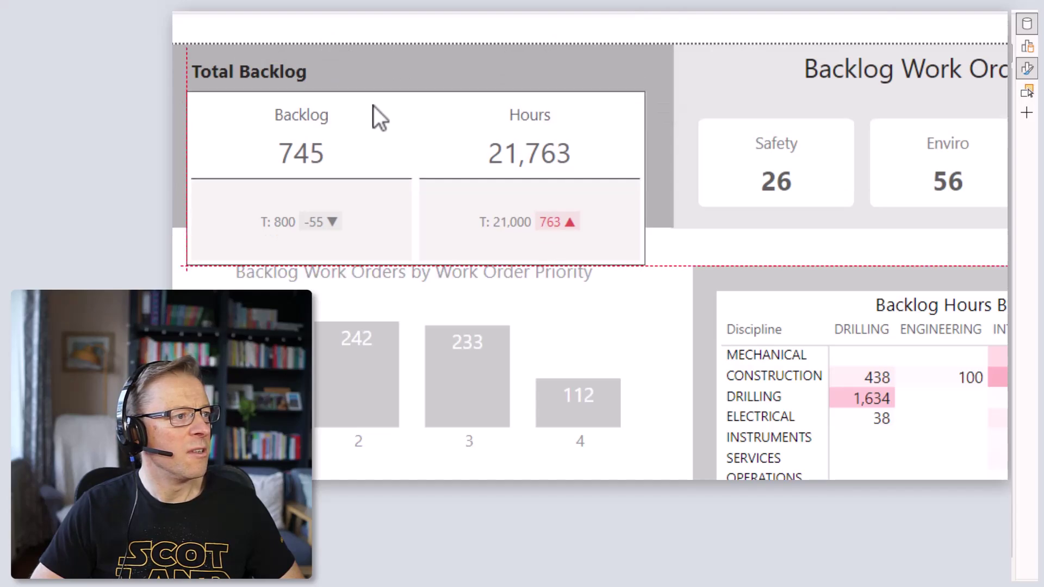
pyautogui.moveTo(417, 266); pyautogui.dragTo(421, 215)
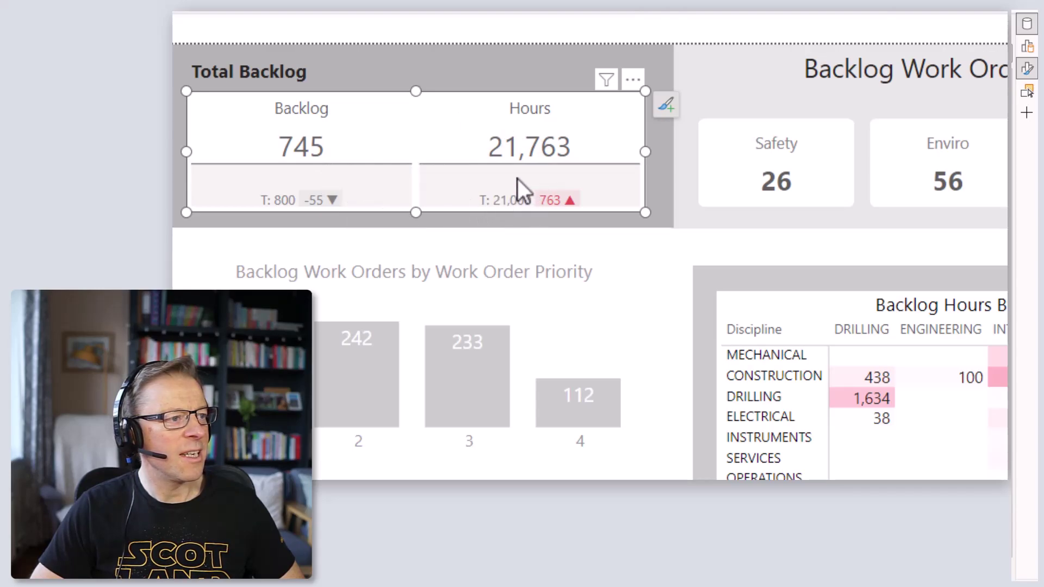
# Stretch the backlog card downward and enable customized outer padding in the reference labels' spacing for all series
pyautogui.moveTo(419, 212); pyautogui.dragTo(426, 240)
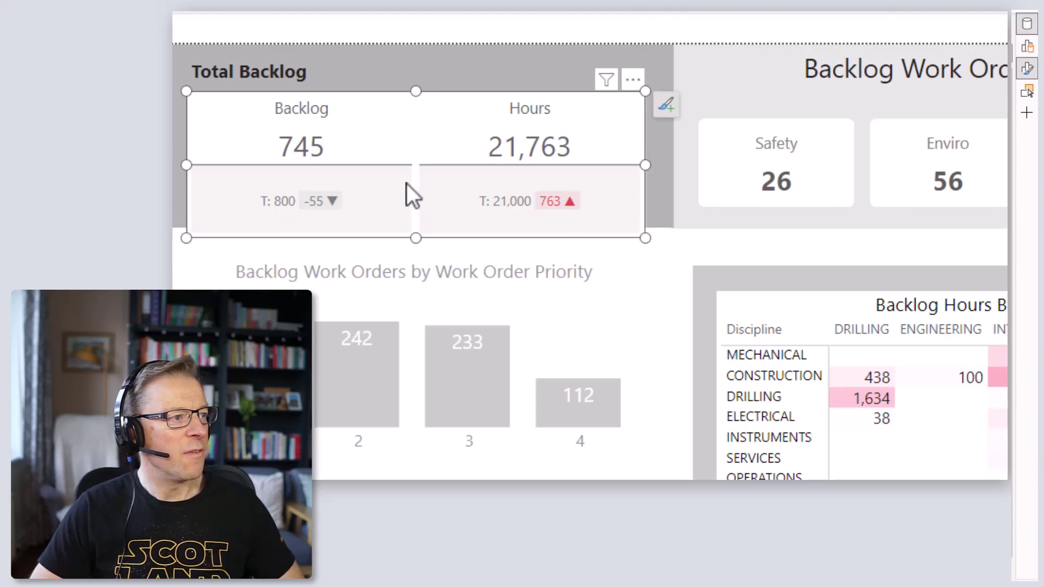
pyautogui.click(1027, 68)
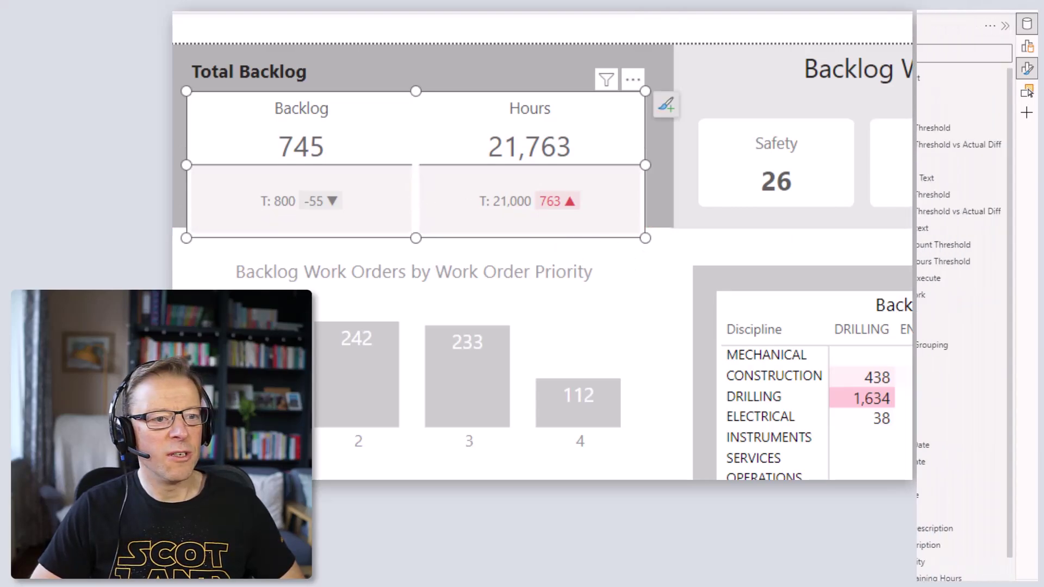
pyautogui.scroll(-2, 690, 264)
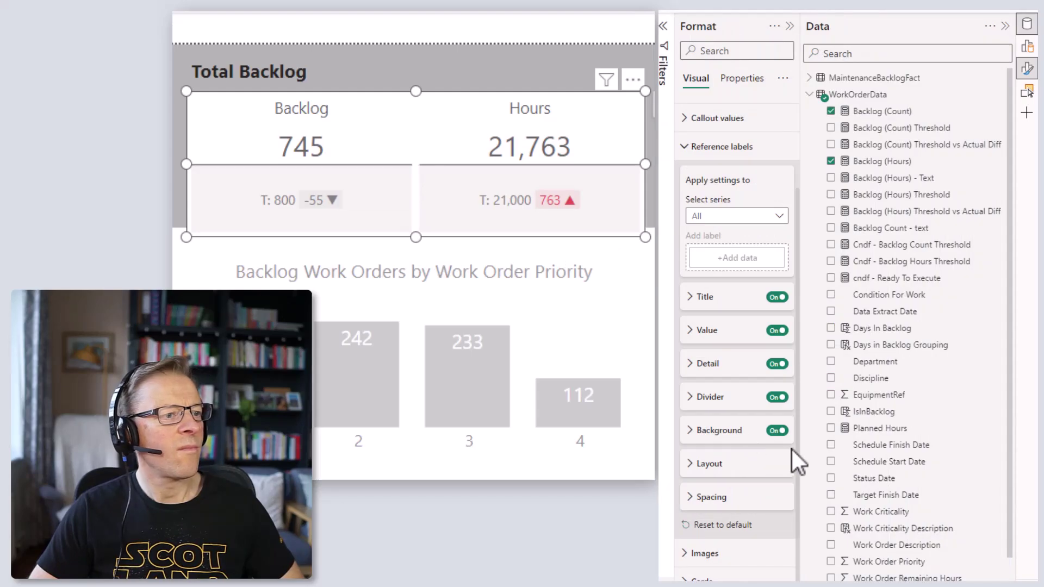
pyautogui.click(713, 498)
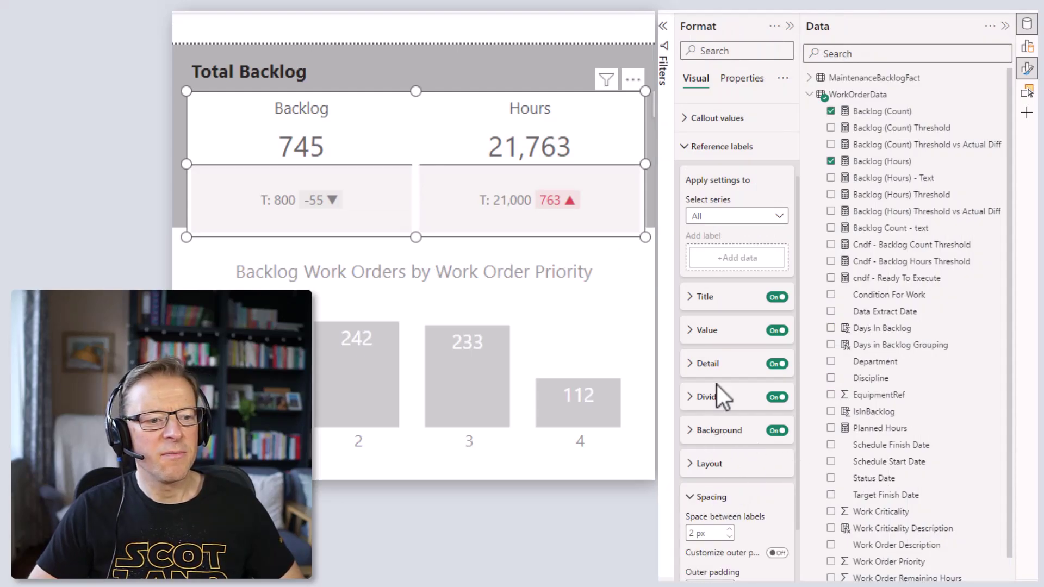
pyautogui.scroll(-2, 716, 385)
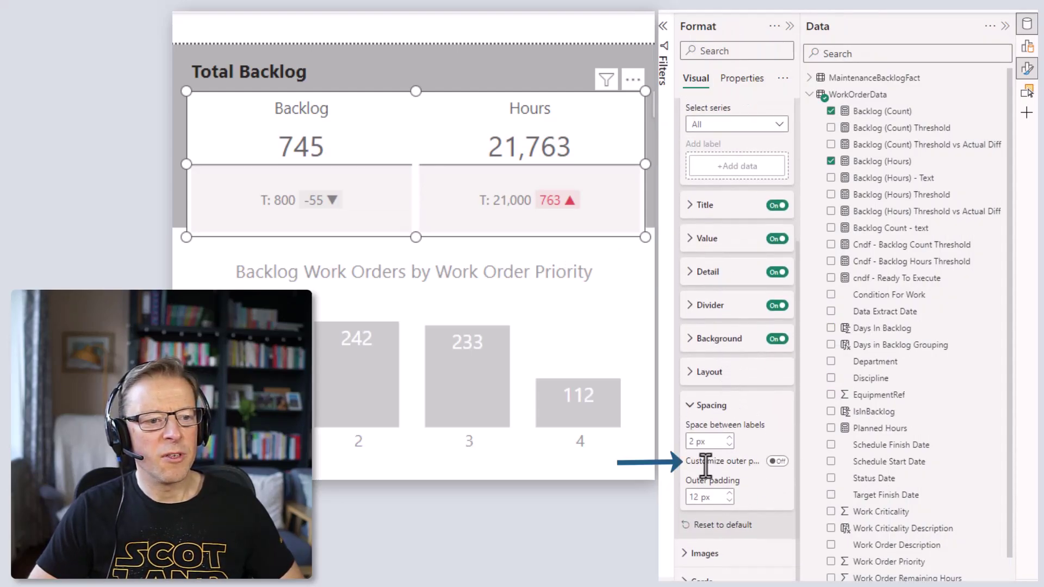
pyautogui.click(777, 462)
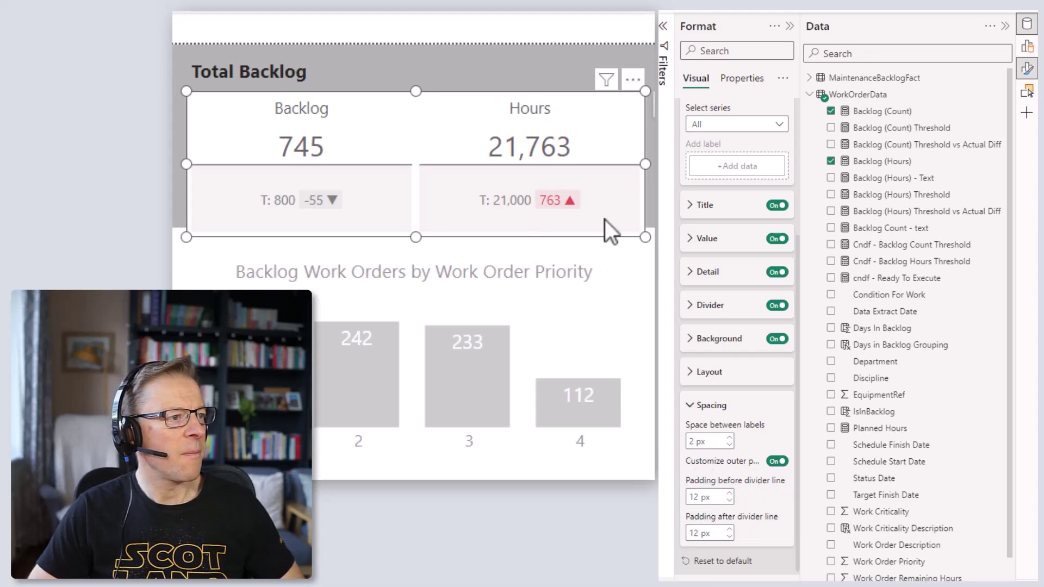
# Set the reference labels' padding before the divider line to 15 px and the padding after it to 4 px
pyautogui.click(729, 500)
pyautogui.click(730, 500)
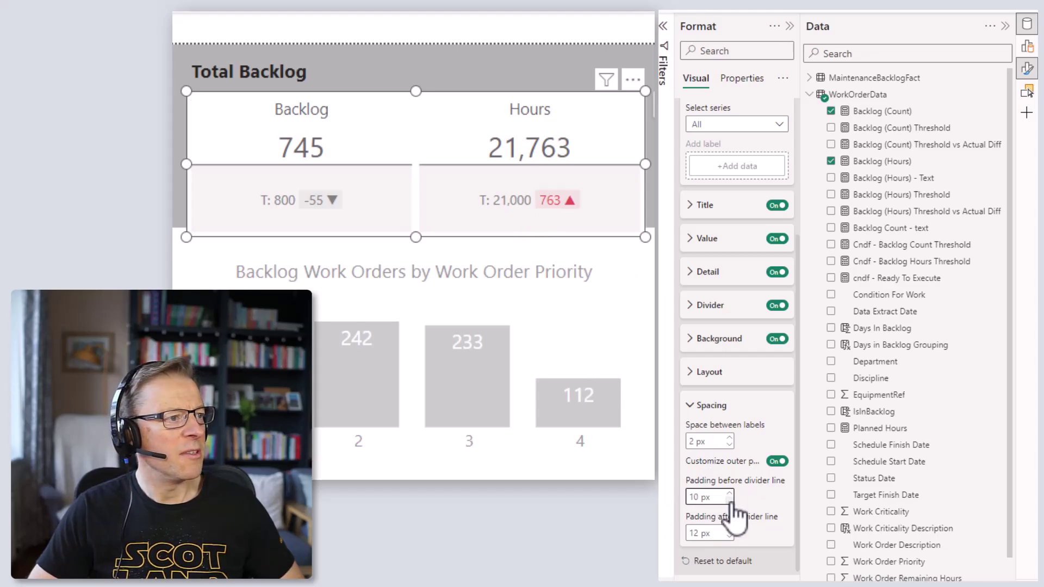
pyautogui.click(730, 494)
pyautogui.click(730, 493)
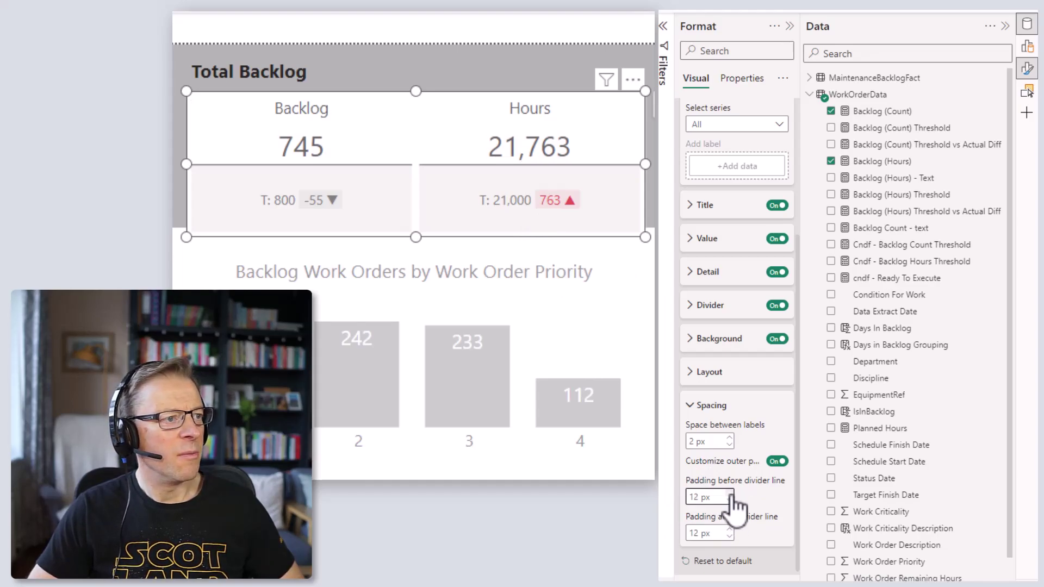
pyautogui.click(730, 494)
pyautogui.click(730, 493)
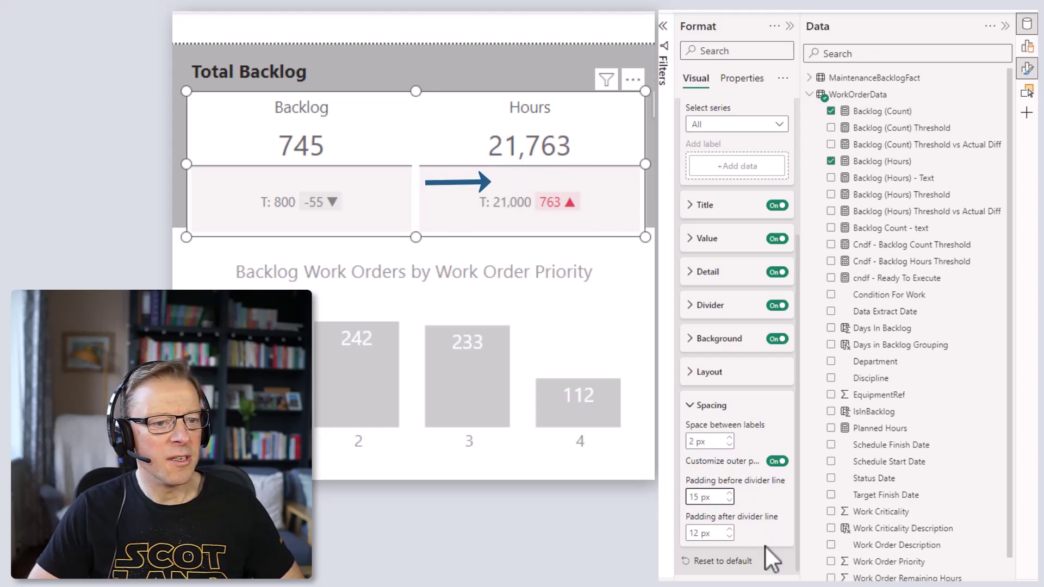
pyautogui.doubleClick(694, 533)
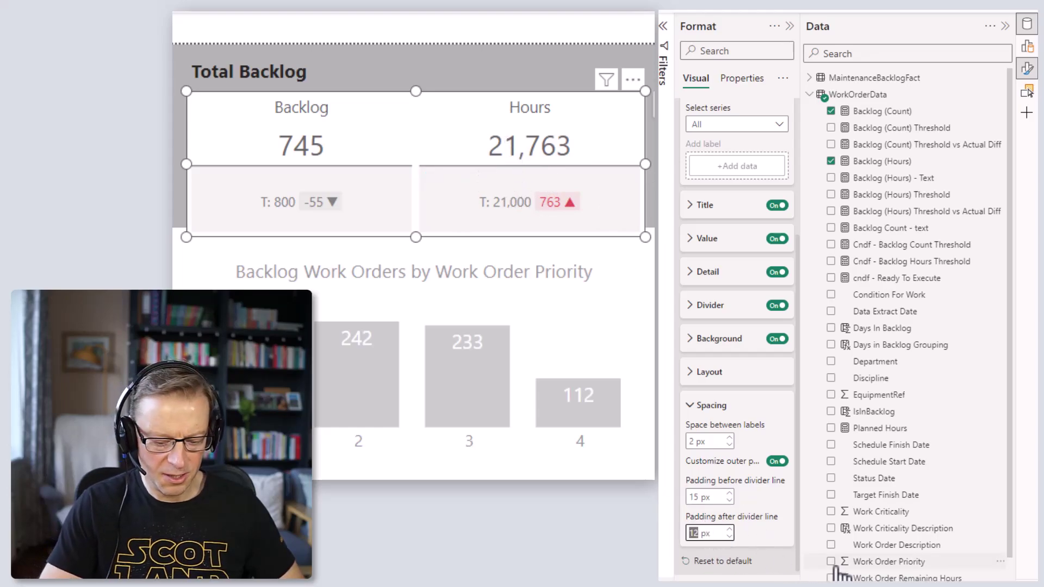
pyautogui.write('4')
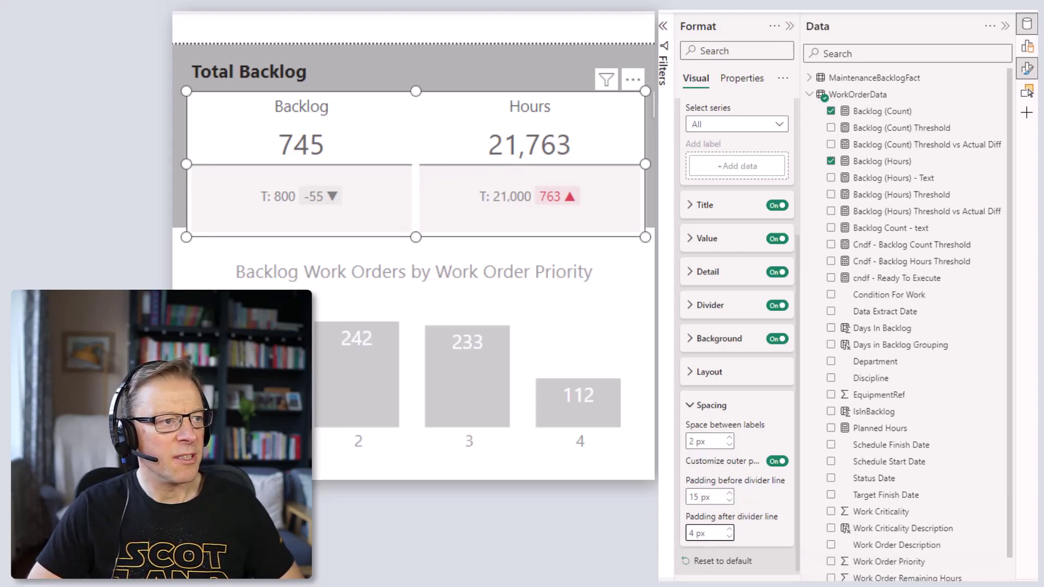
pyautogui.click(694, 406)
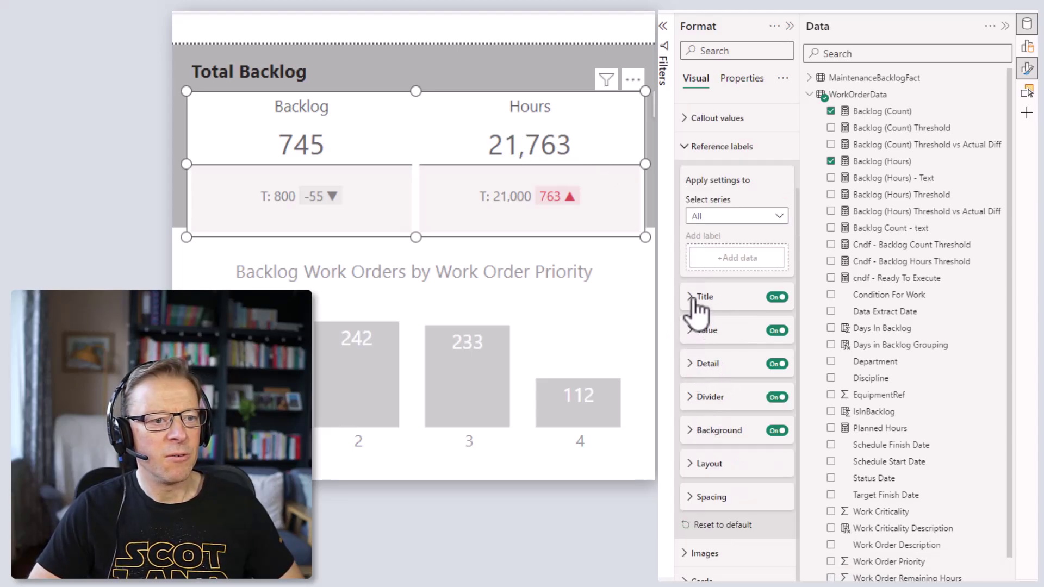
# Format the card's callout values for all series as bold with font size 21
pyautogui.click(688, 117)
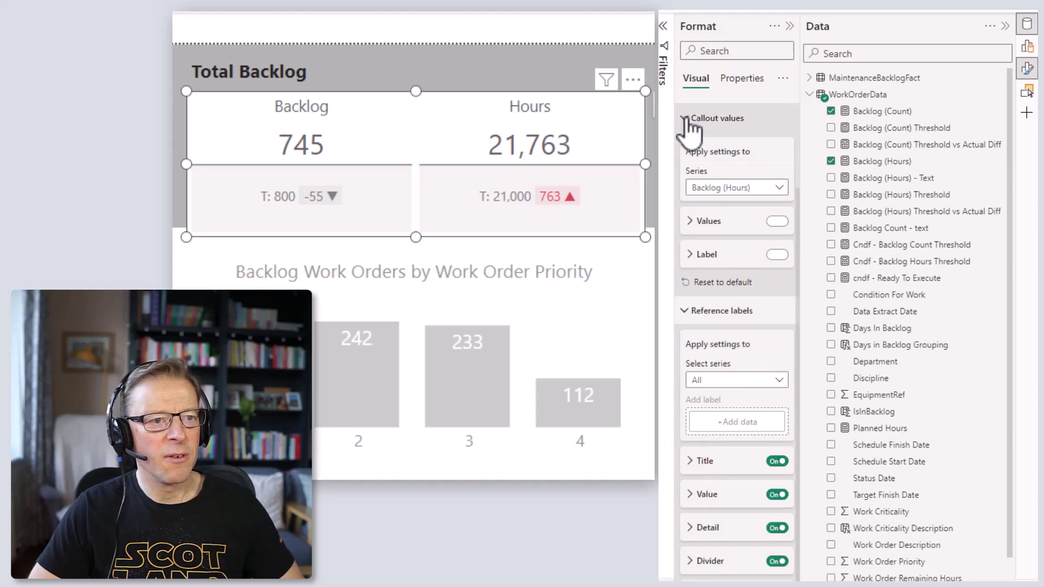
pyautogui.click(705, 221)
pyautogui.click(705, 222)
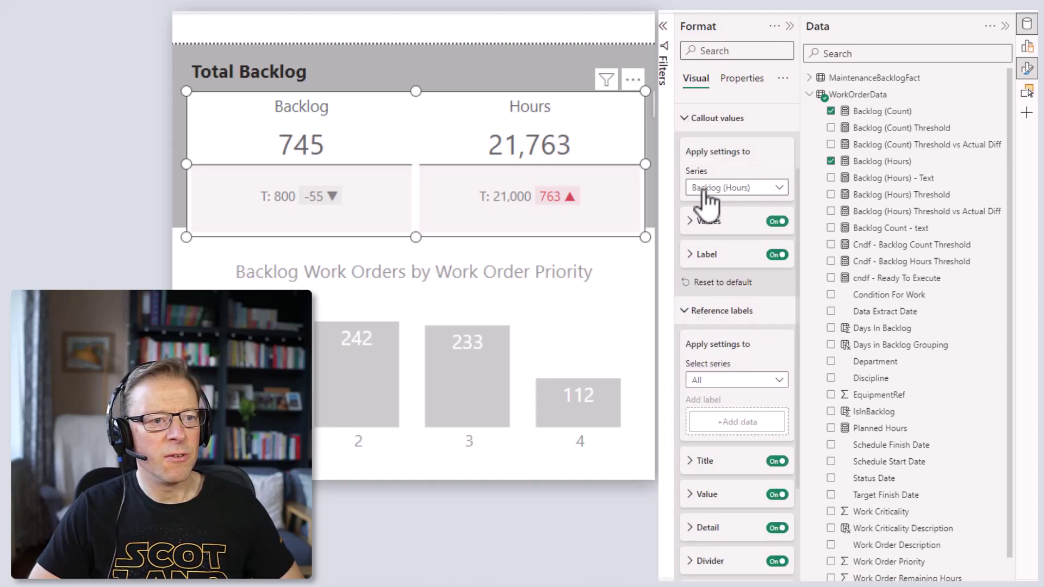
pyautogui.click(705, 190)
pyautogui.click(713, 215)
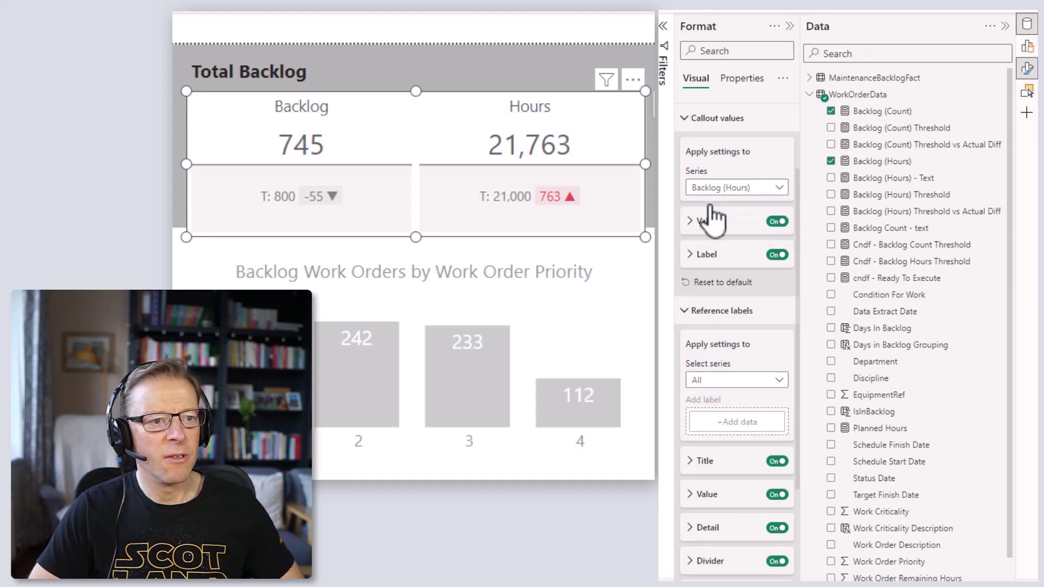
pyautogui.click(698, 221)
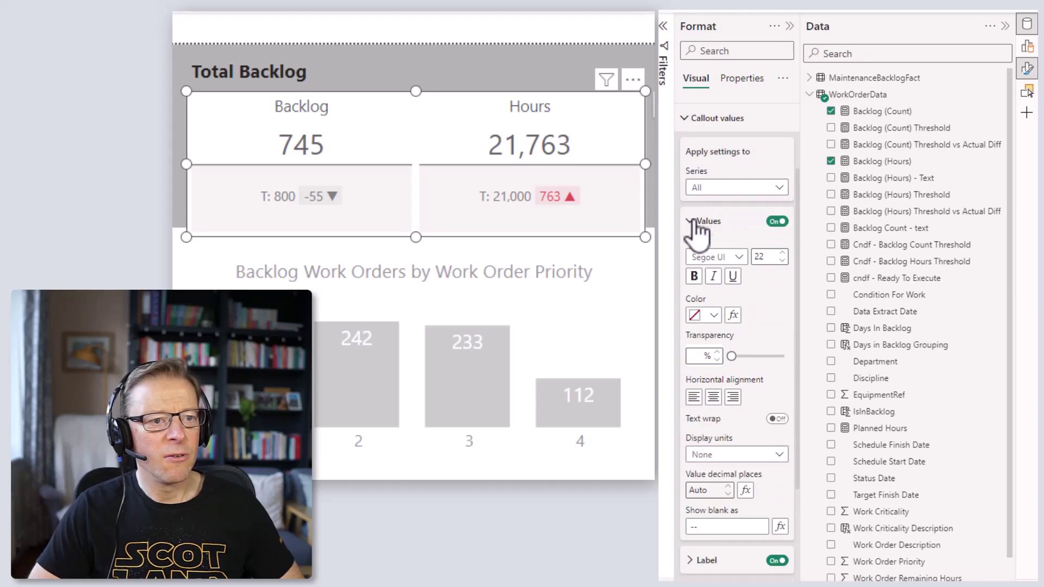
pyautogui.click(784, 261)
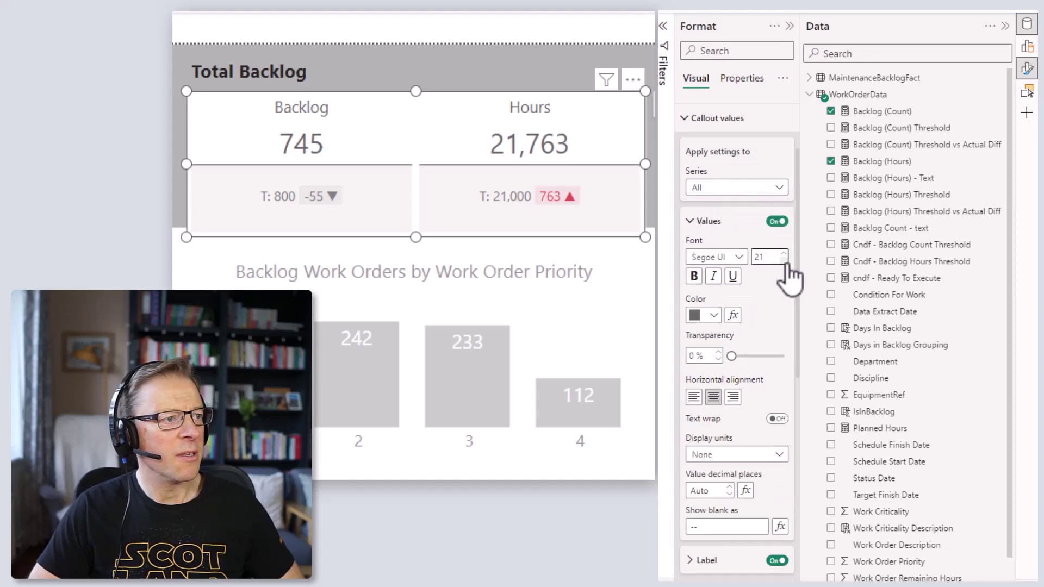
pyautogui.click(696, 221)
pyautogui.click(685, 119)
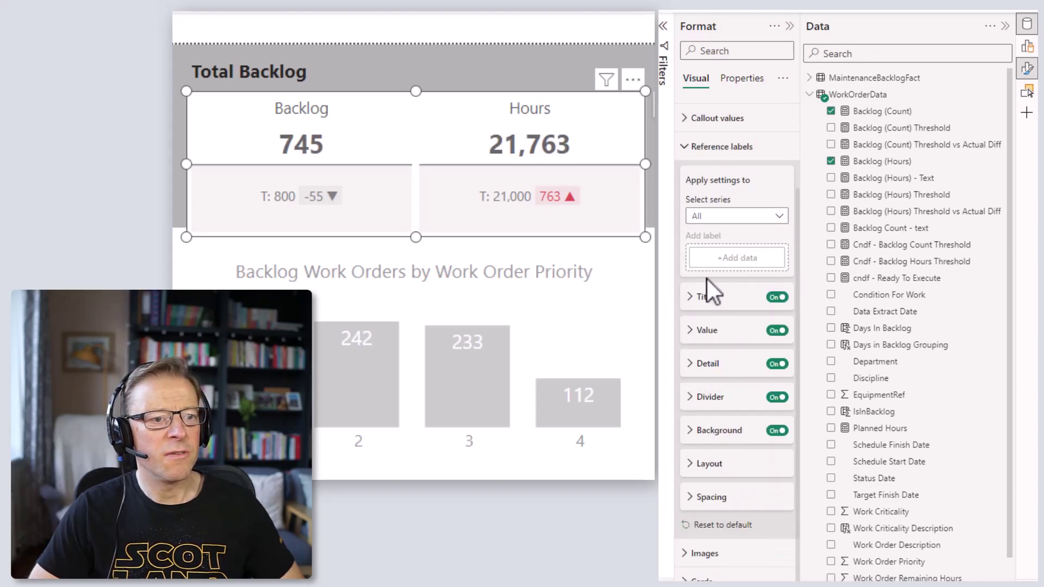
# Resize the backlog card to fit inside the gray header area and set the reference labels' padding before the divider line to 19 px
pyautogui.moveTo(430, 241); pyautogui.dragTo(429, 224)
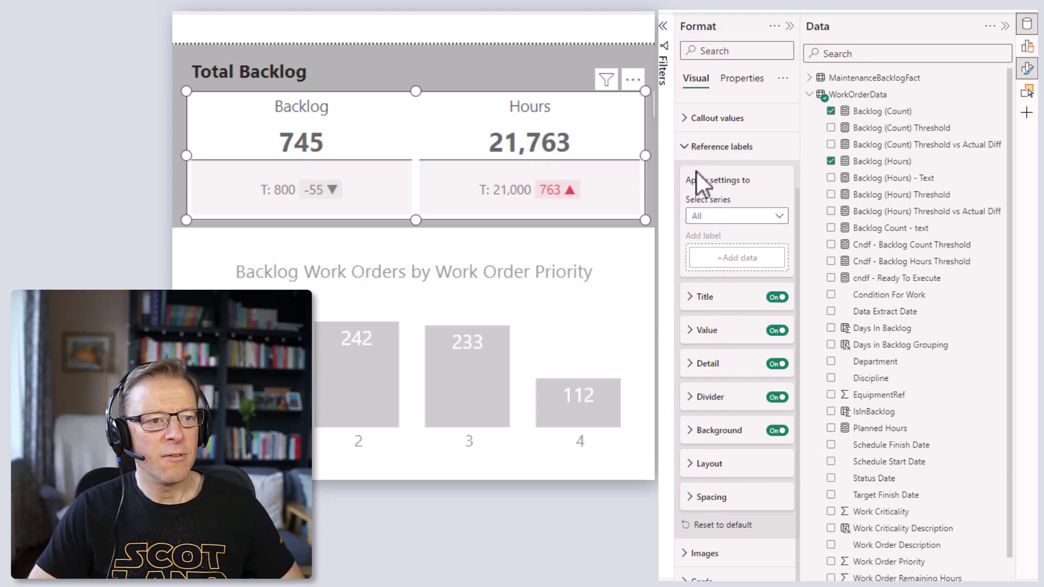
pyautogui.click(709, 465)
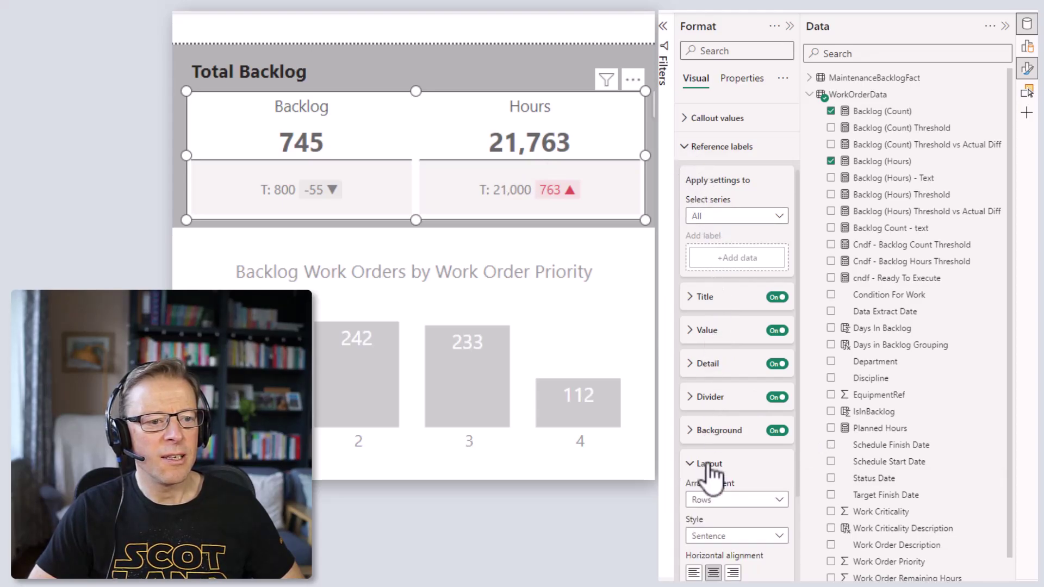
pyautogui.scroll(-3, 723, 500)
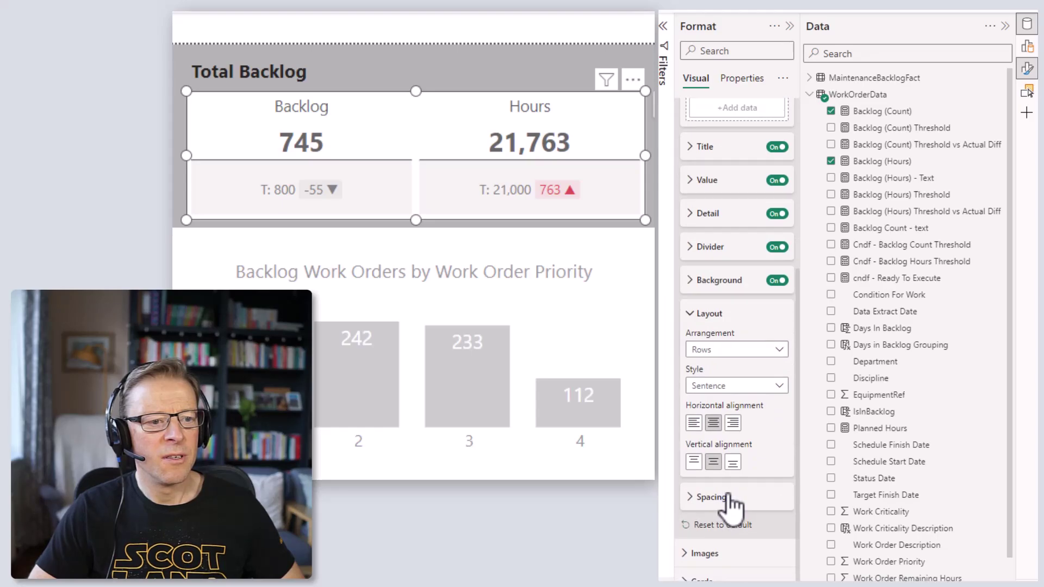
pyautogui.click(728, 497)
pyautogui.scroll(-2, 732, 436)
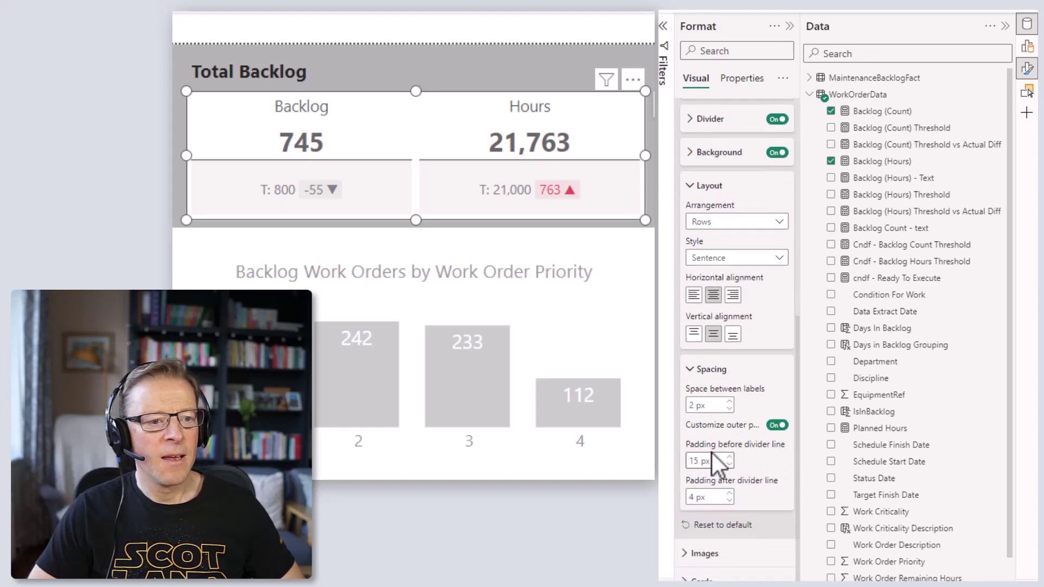
pyautogui.click(730, 457)
pyautogui.click(729, 458)
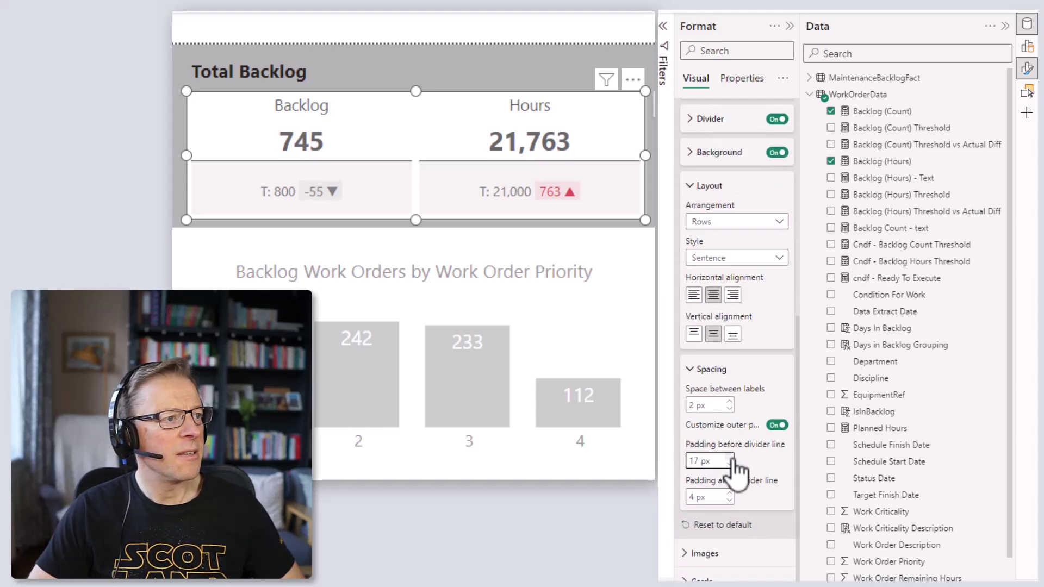
pyautogui.click(729, 458)
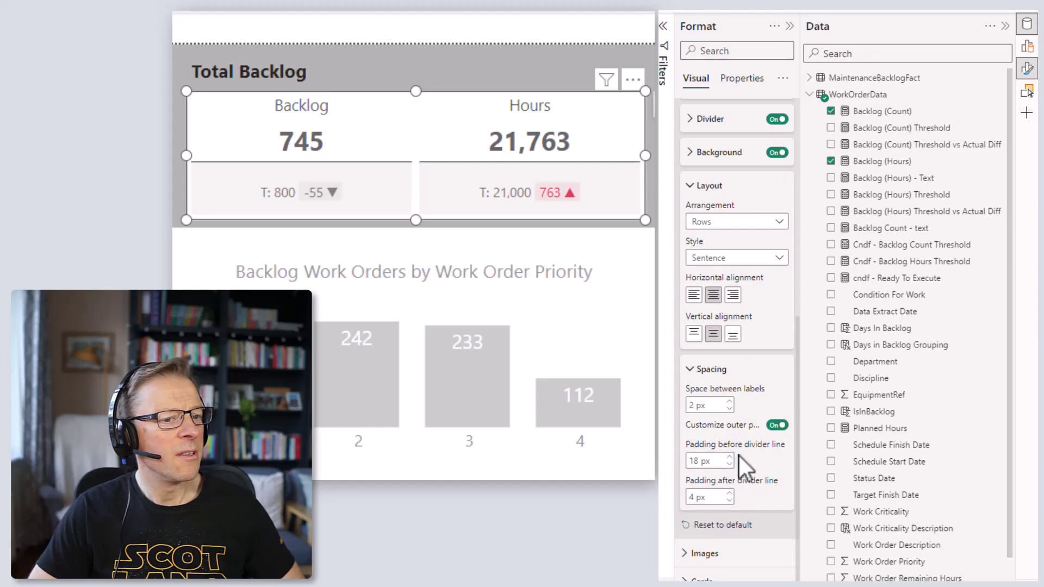
pyautogui.click(729, 457)
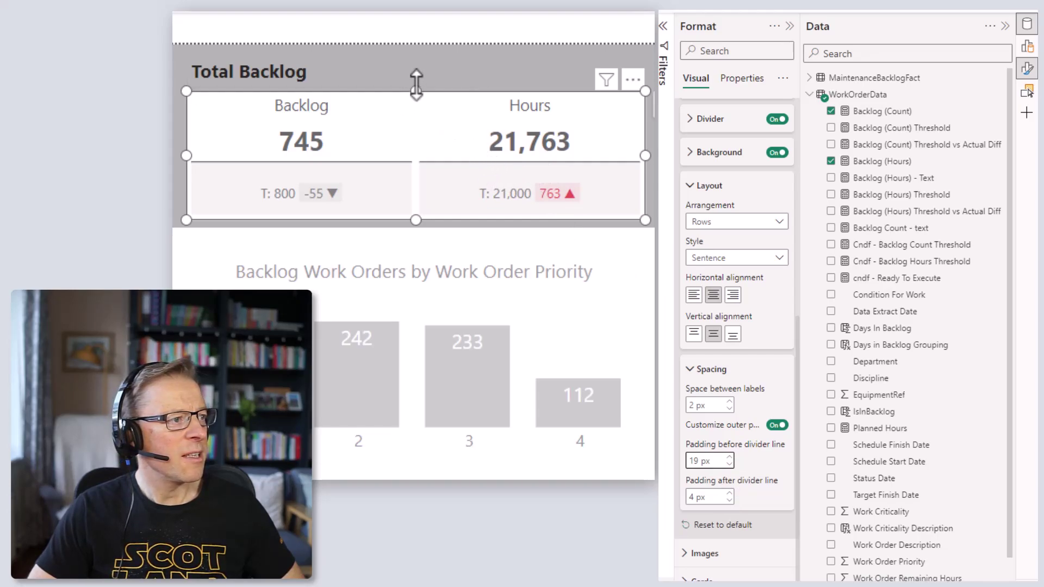
pyautogui.moveTo(416, 84); pyautogui.dragTo(416, 82)
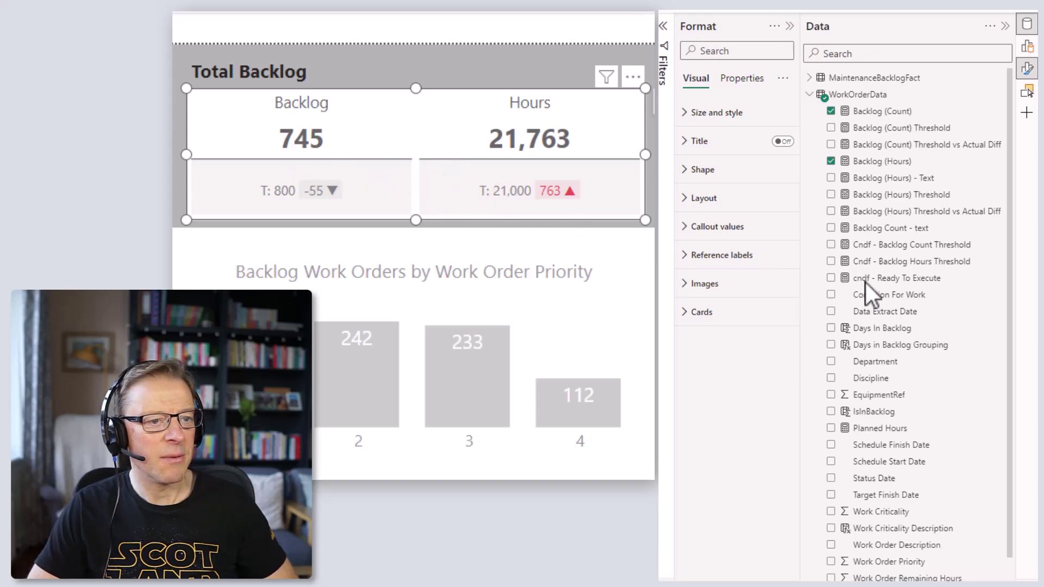
# Change the reference labels' divider color to light gray for all series
pyautogui.click(705, 256)
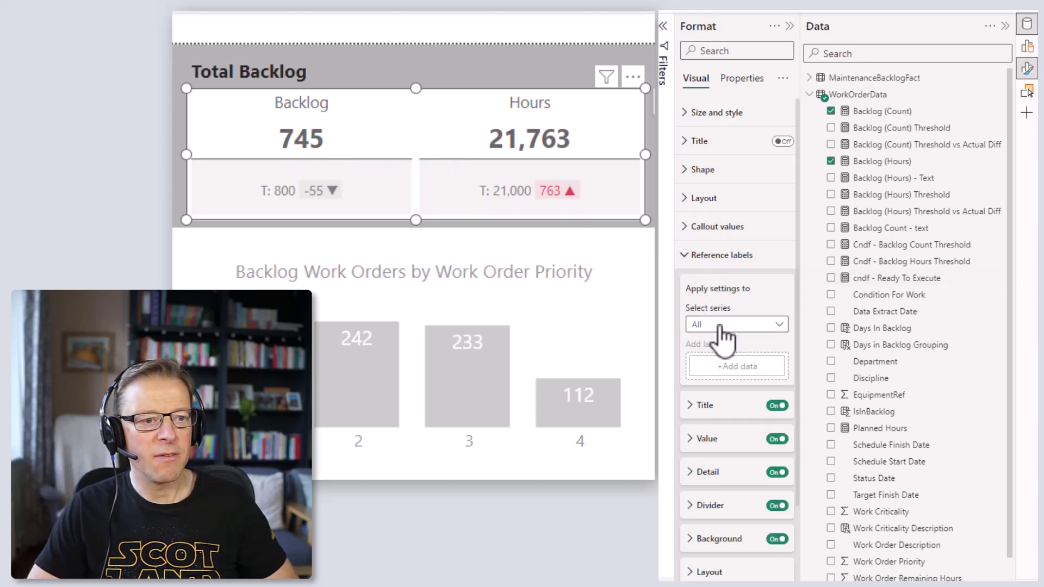
pyautogui.scroll(-3, 723, 337)
pyautogui.click(711, 400)
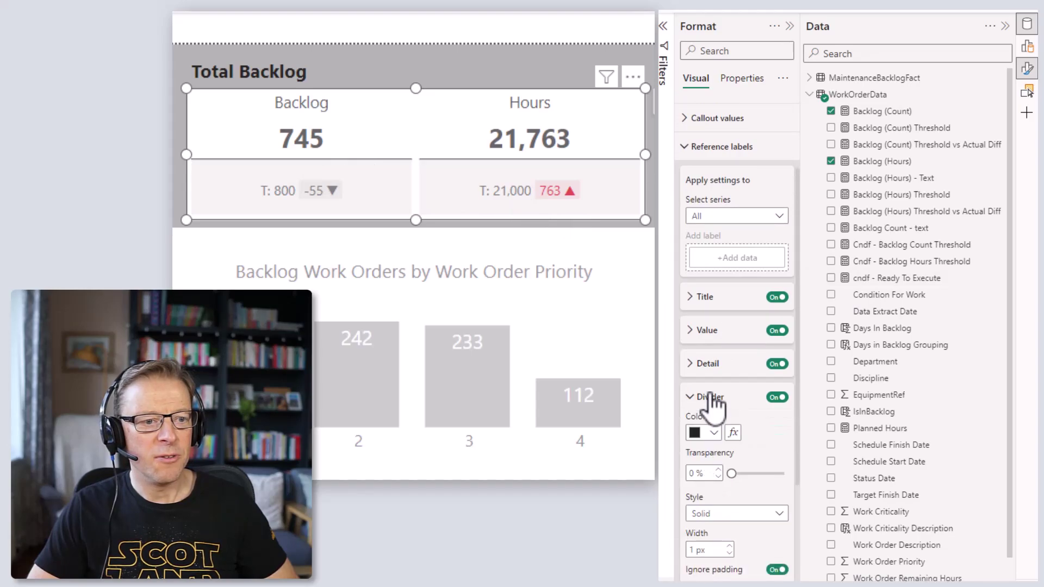
pyautogui.click(713, 433)
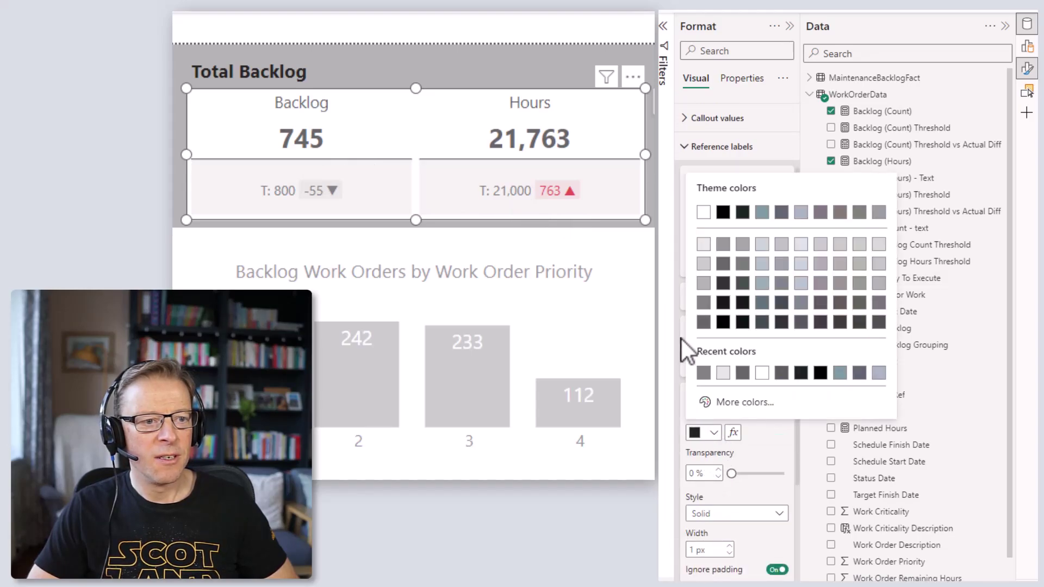
pyautogui.click(704, 264)
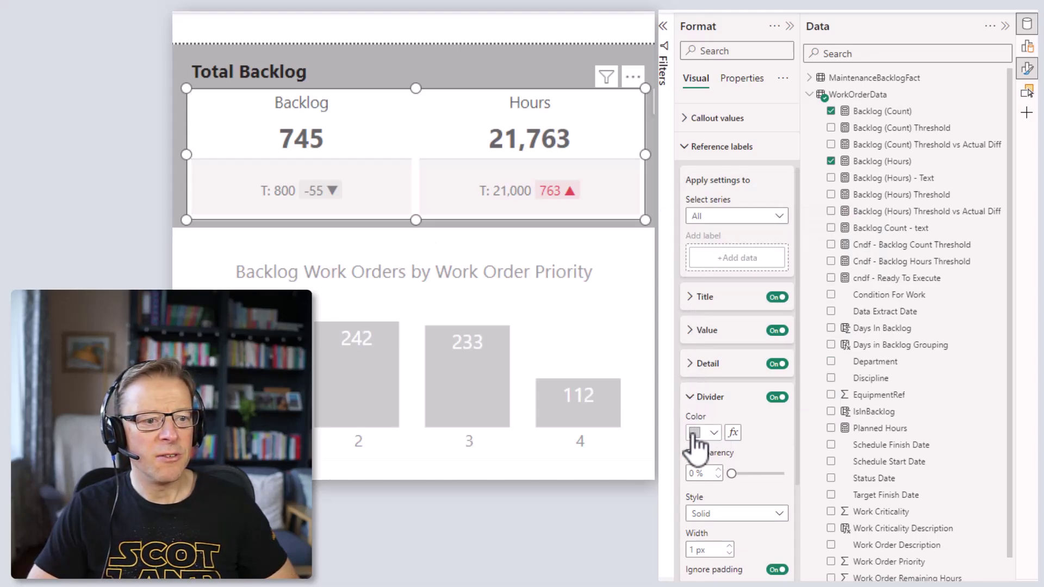
pyautogui.click(690, 397)
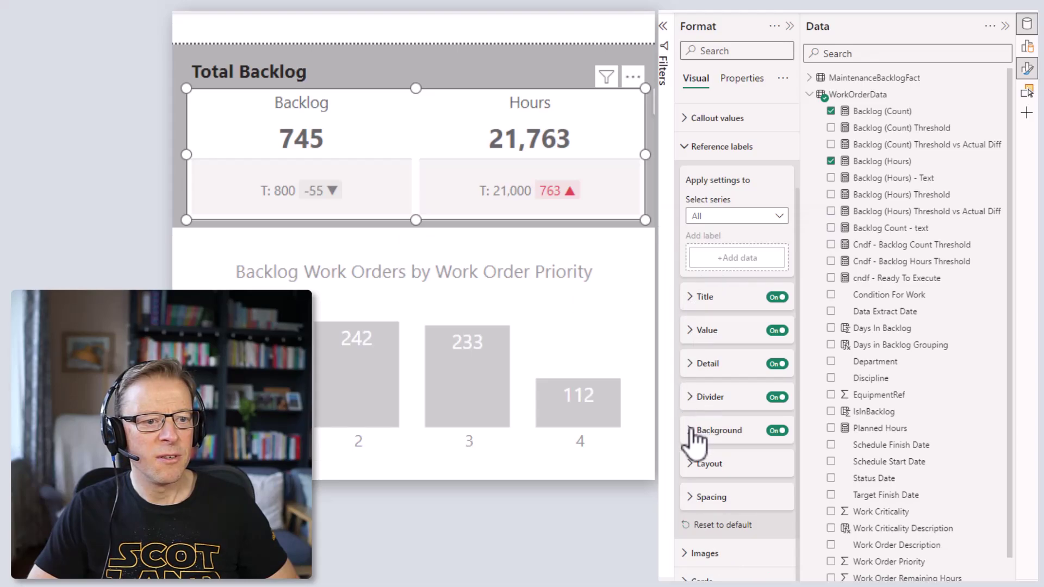
# Increase the transparency of the reference labels' background for all series
pyautogui.click(691, 431)
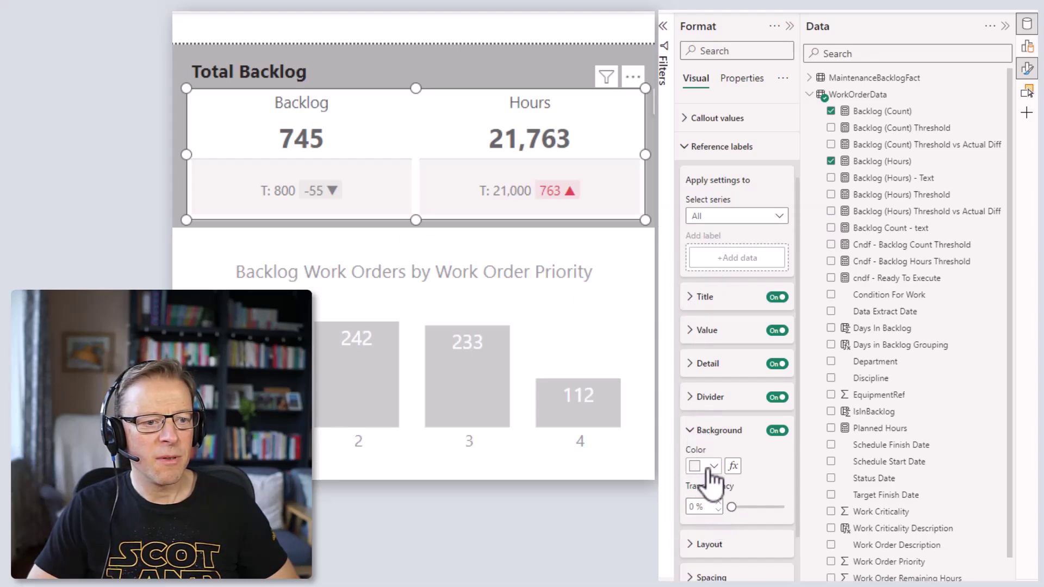
pyautogui.click(714, 467)
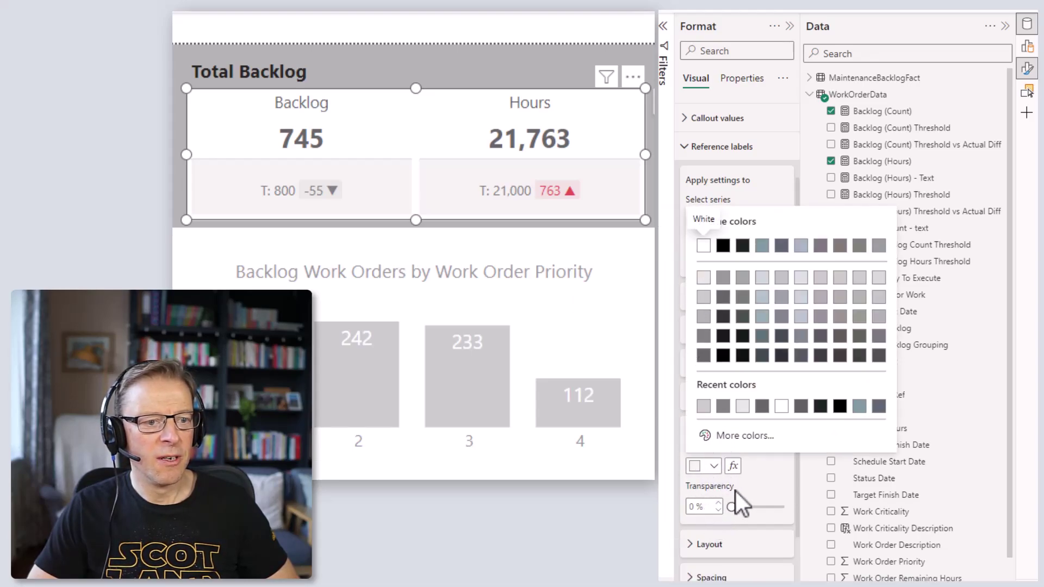
pyautogui.click(733, 506)
pyautogui.moveTo(732, 507); pyautogui.dragTo(762, 507)
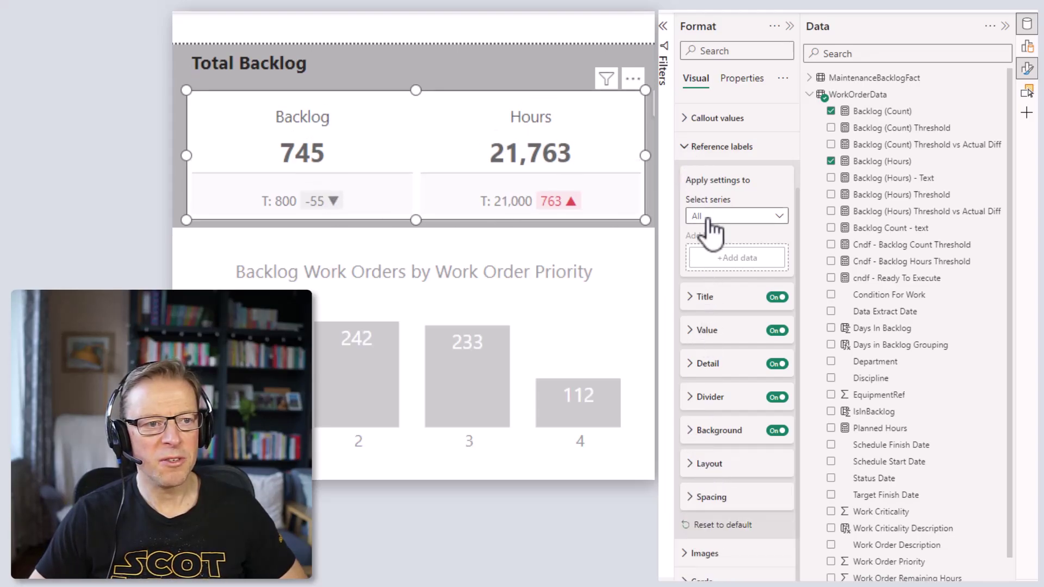
# Align the reference labels vertically to the top for all series
pyautogui.click(707, 463)
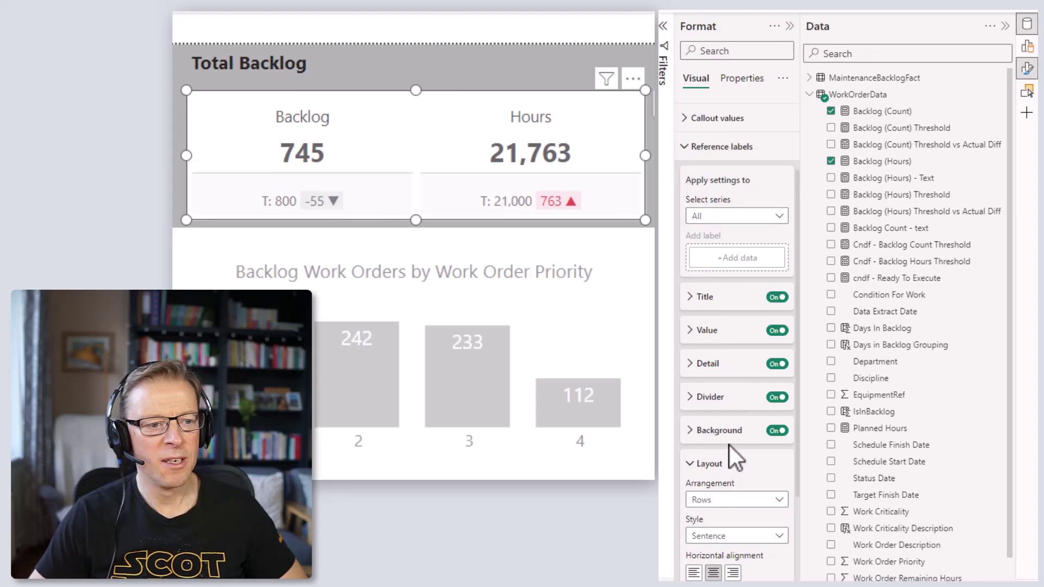
pyautogui.scroll(-3, 729, 446)
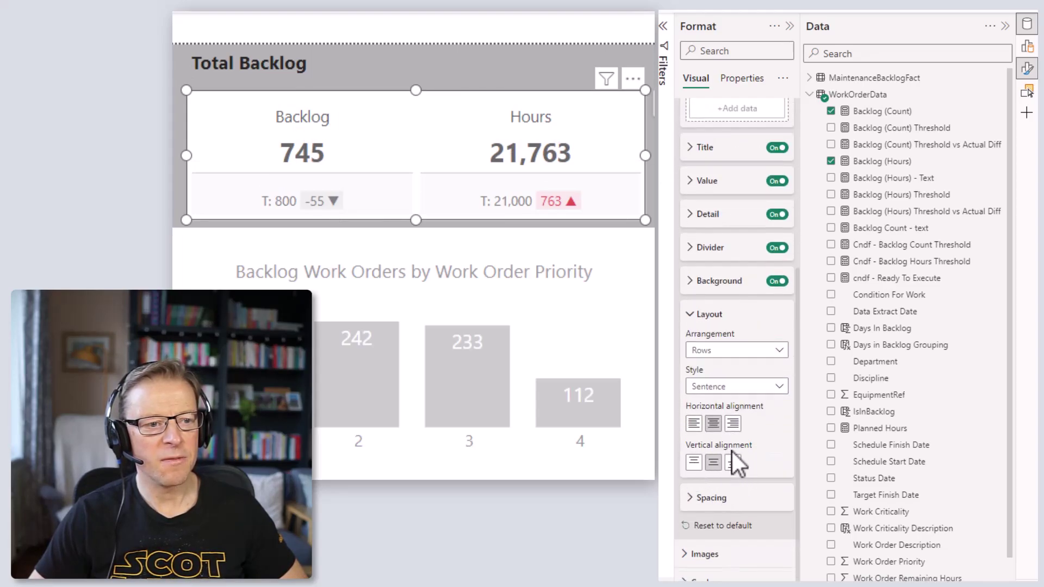
pyautogui.click(695, 462)
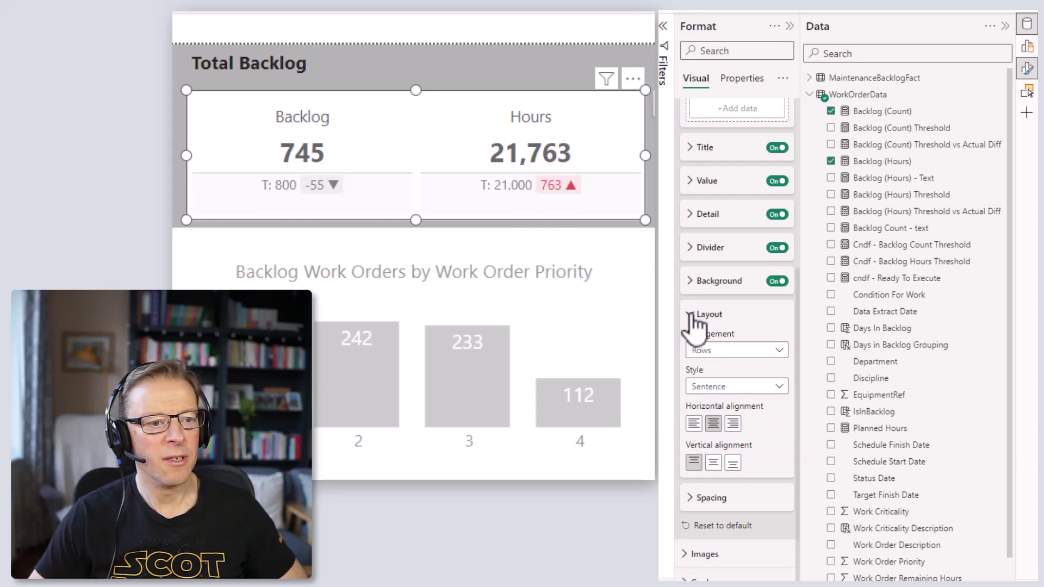
# Set the reference labels' padding after the divider line to 7 px for all series and deselect the card
pyautogui.click(701, 497)
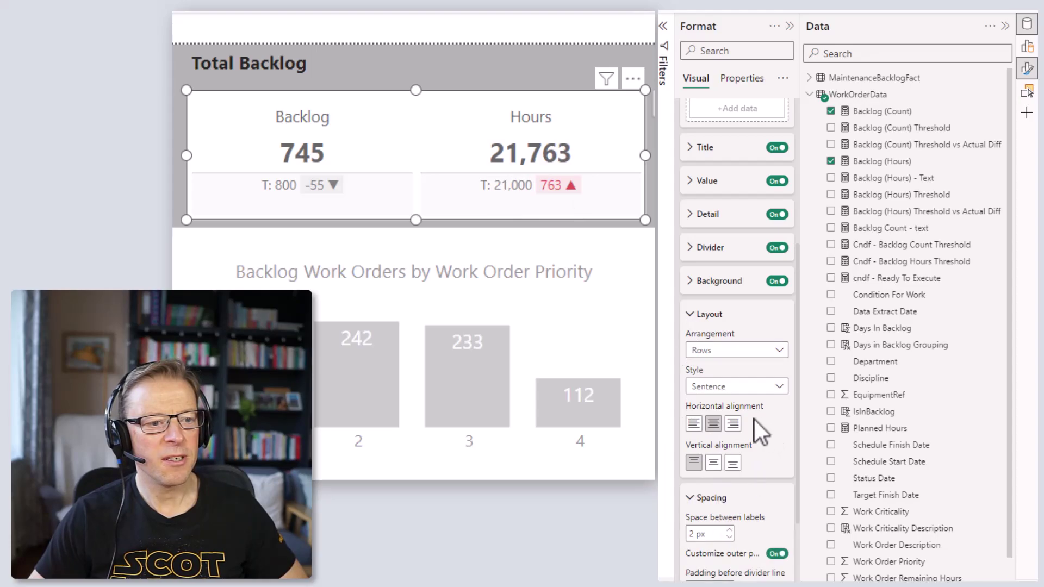
pyautogui.scroll(-2, 757, 432)
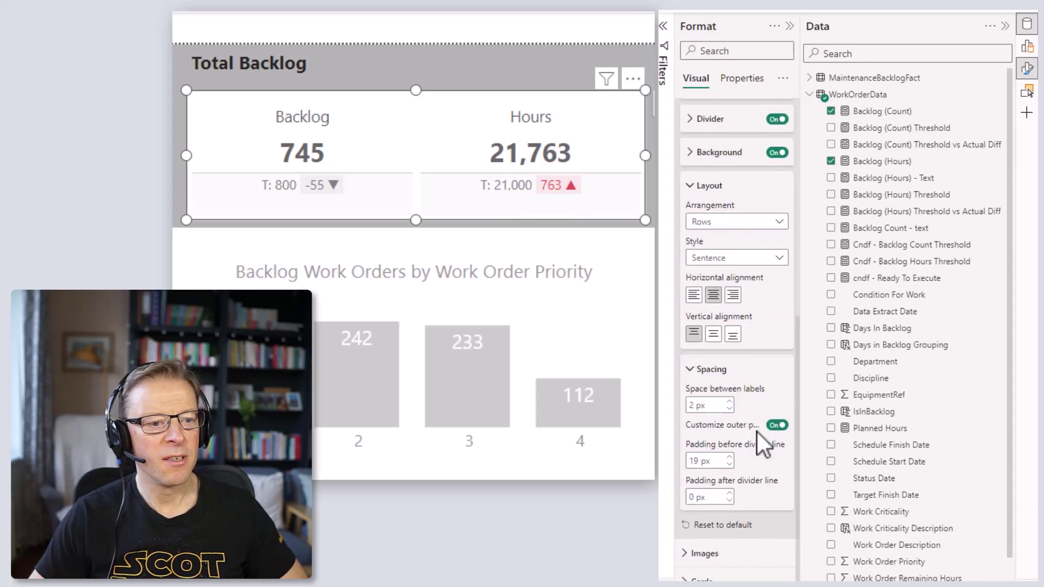
pyautogui.click(729, 493)
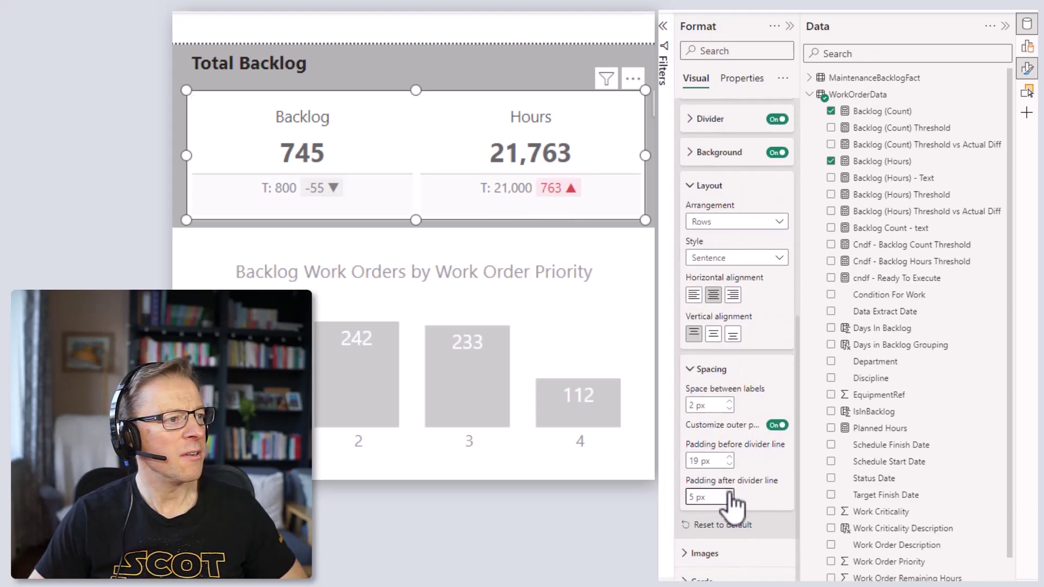
pyautogui.click(729, 493)
pyautogui.click(731, 493)
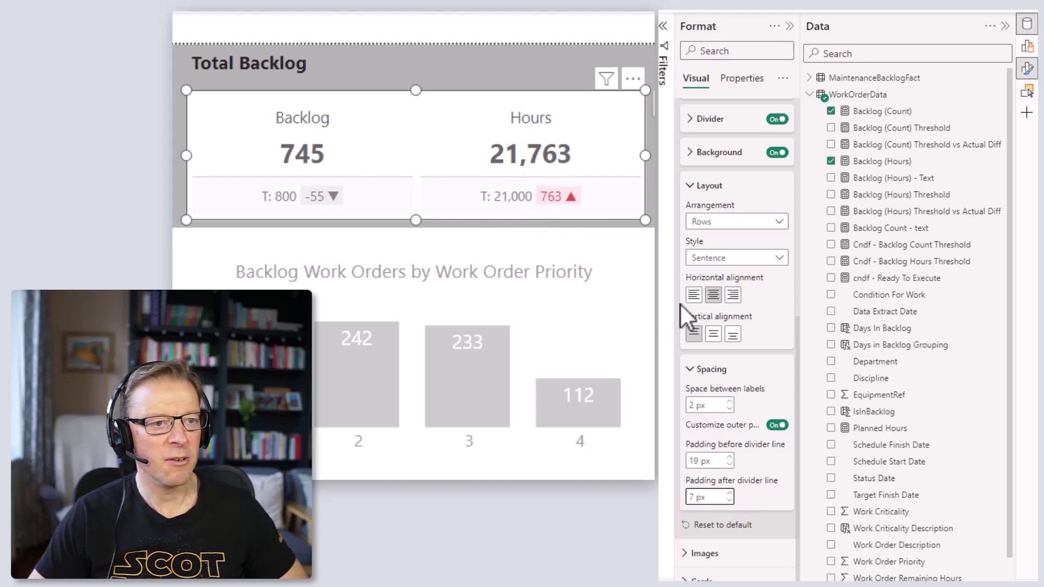
pyautogui.click(302, 177)
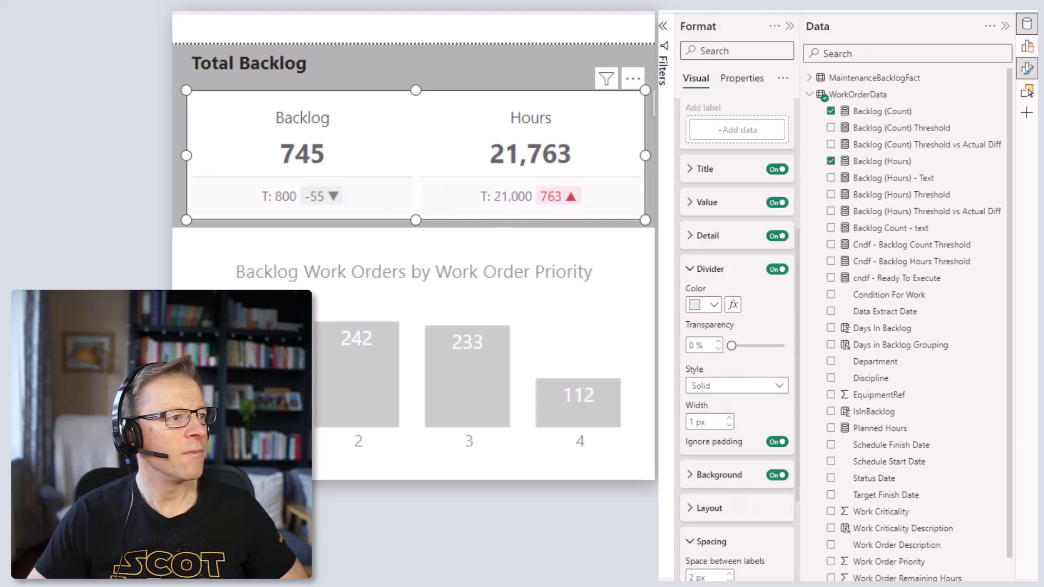
pyautogui.click(566, 22)
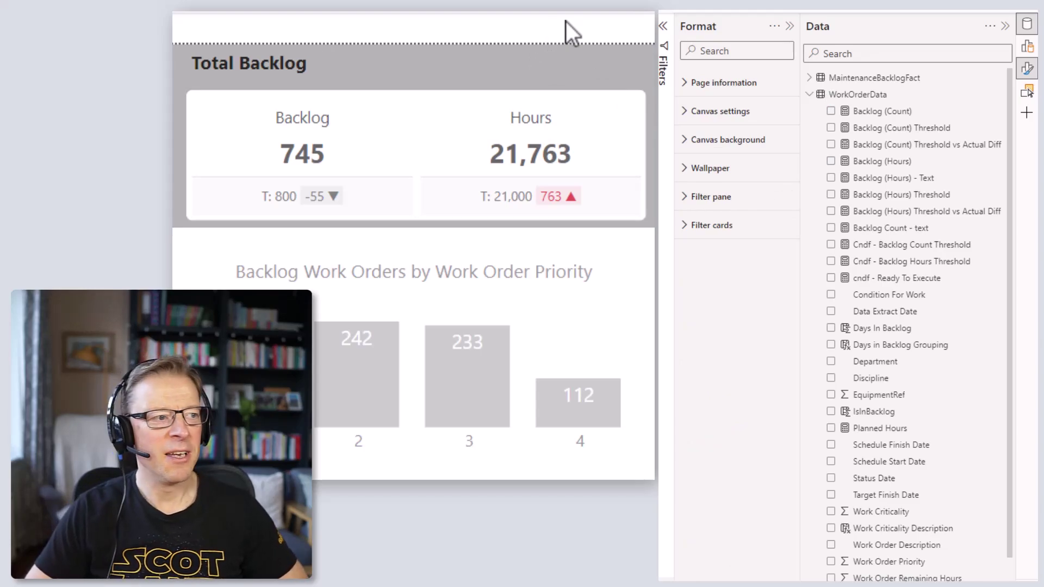